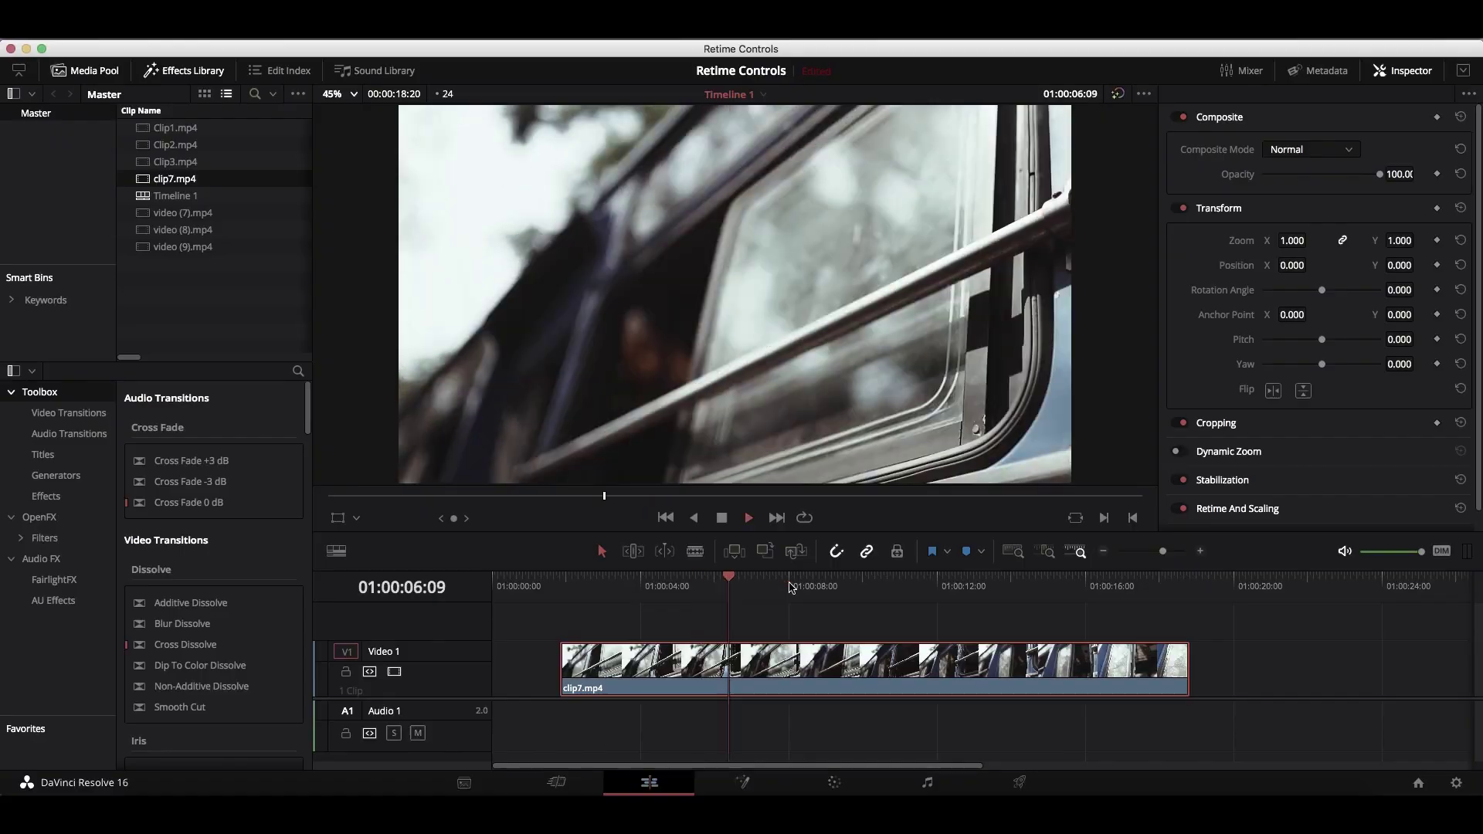
Show clip7's speed controls and add a speed point near the clip start.
left_click(555, 573)
right_click(820, 669)
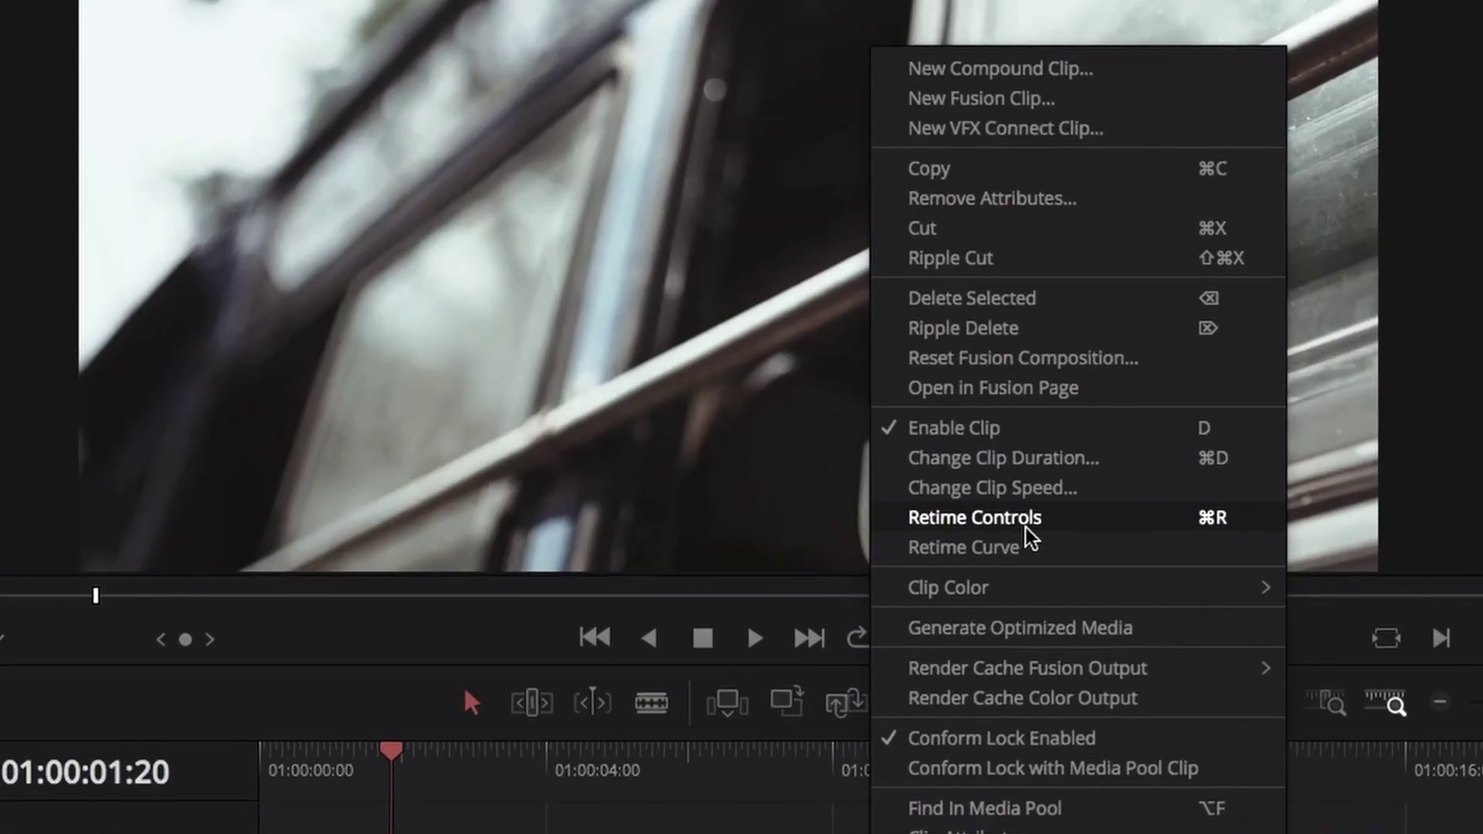
left_click(1088, 531)
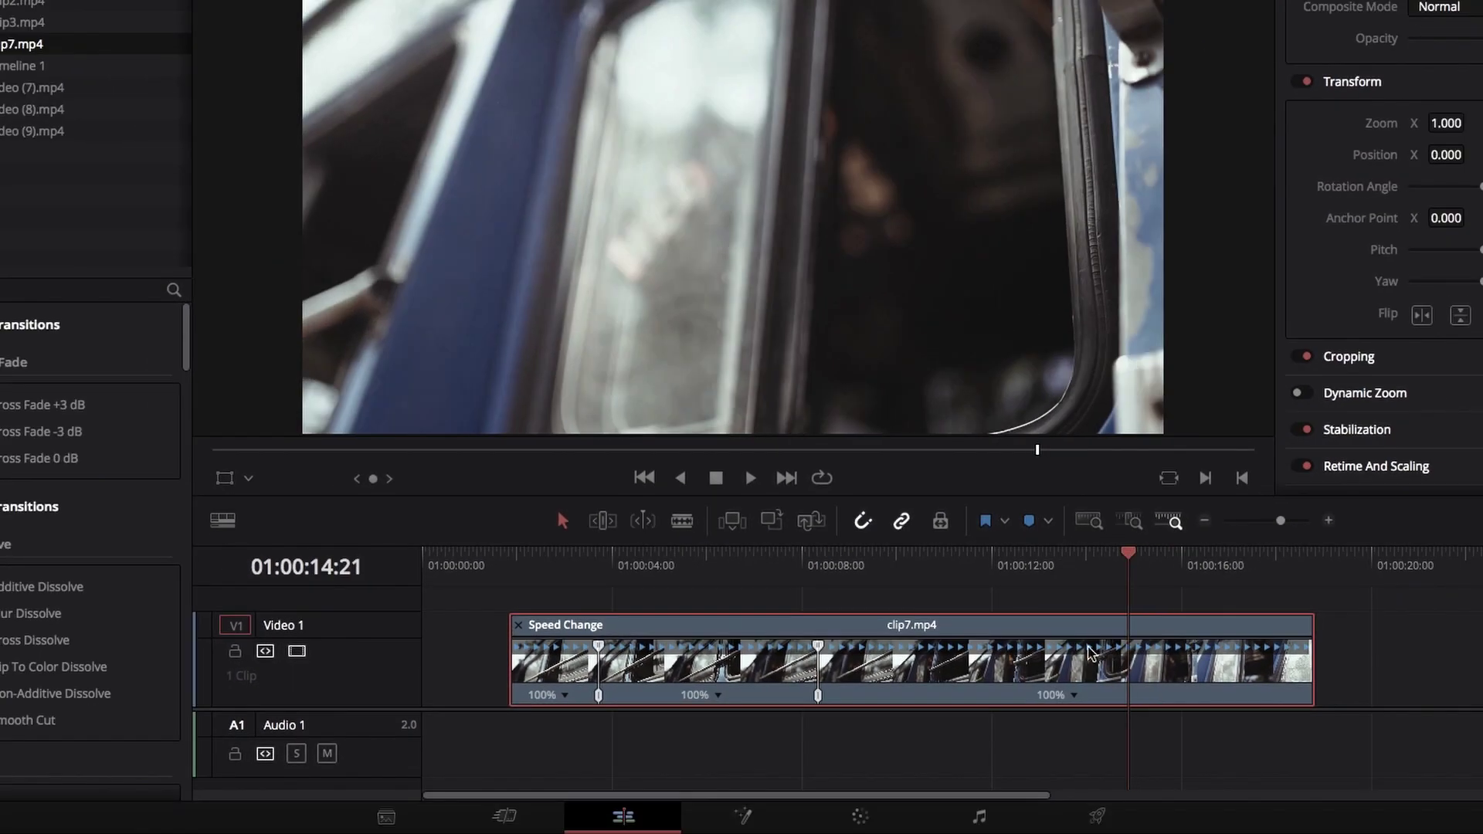
left_click(776, 603)
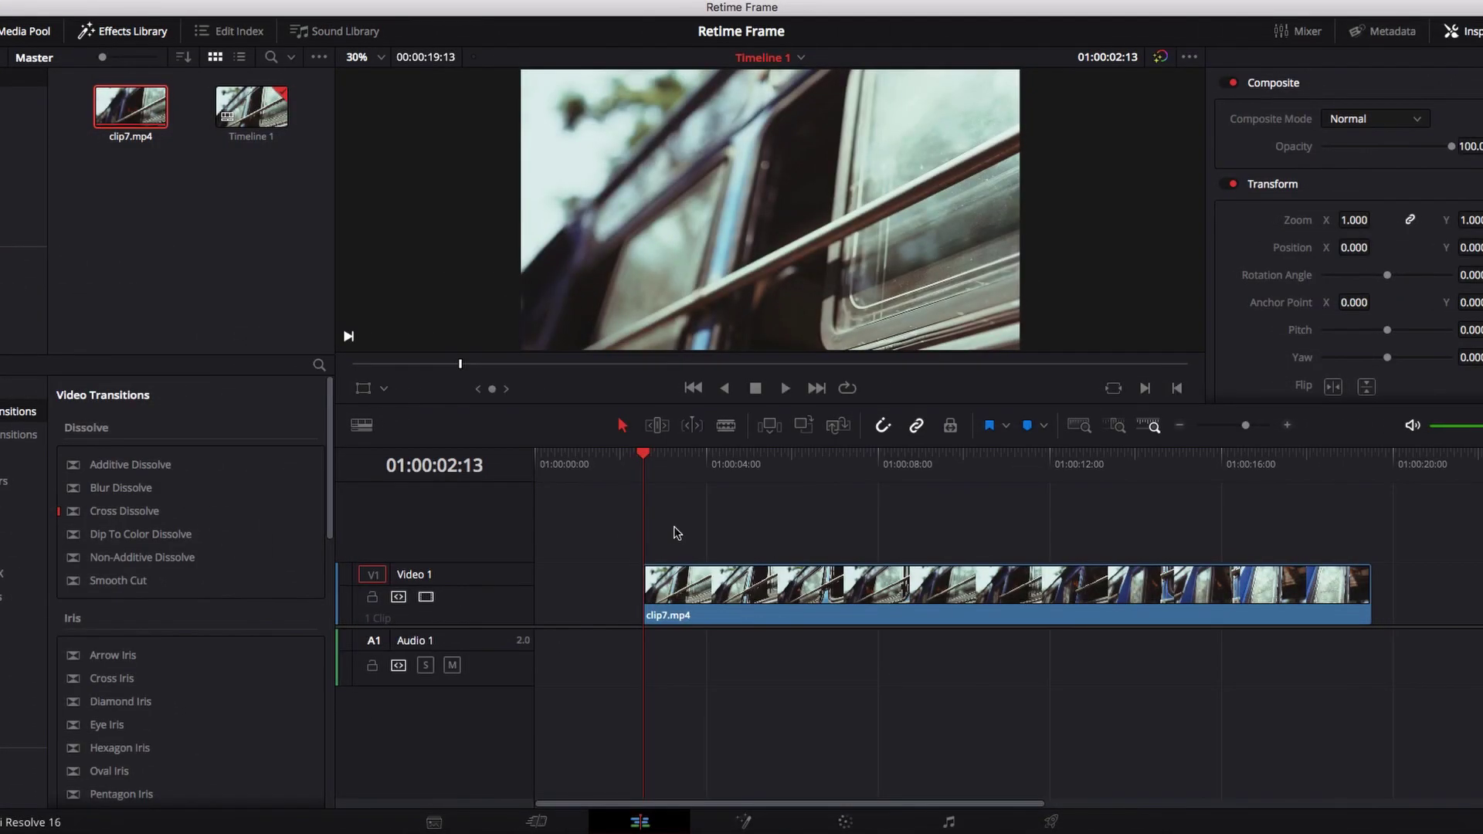
Play back the timeline, jumping the playhead through clip7 and back near its start.
key("space")
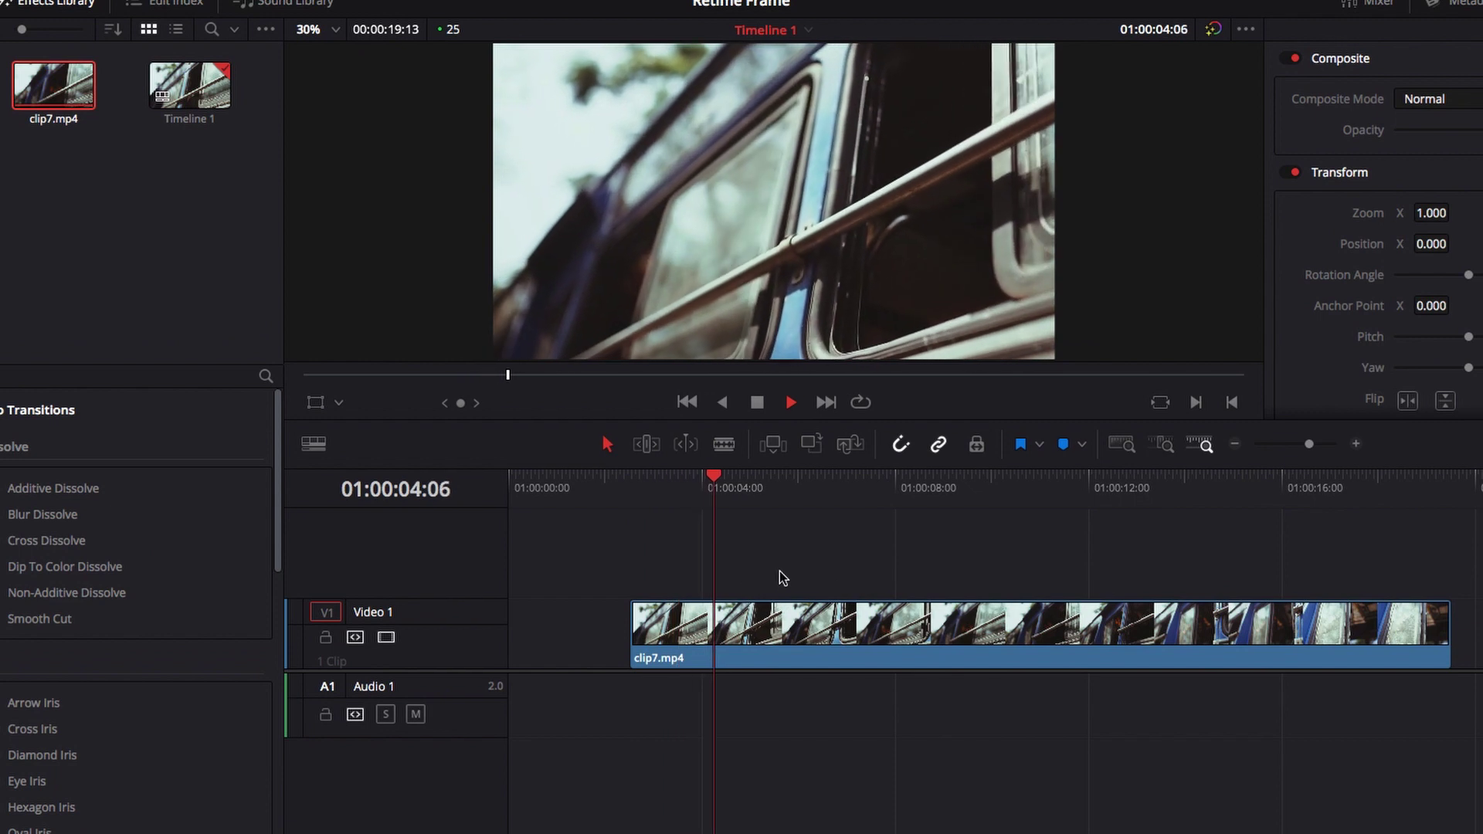
left_click(919, 486)
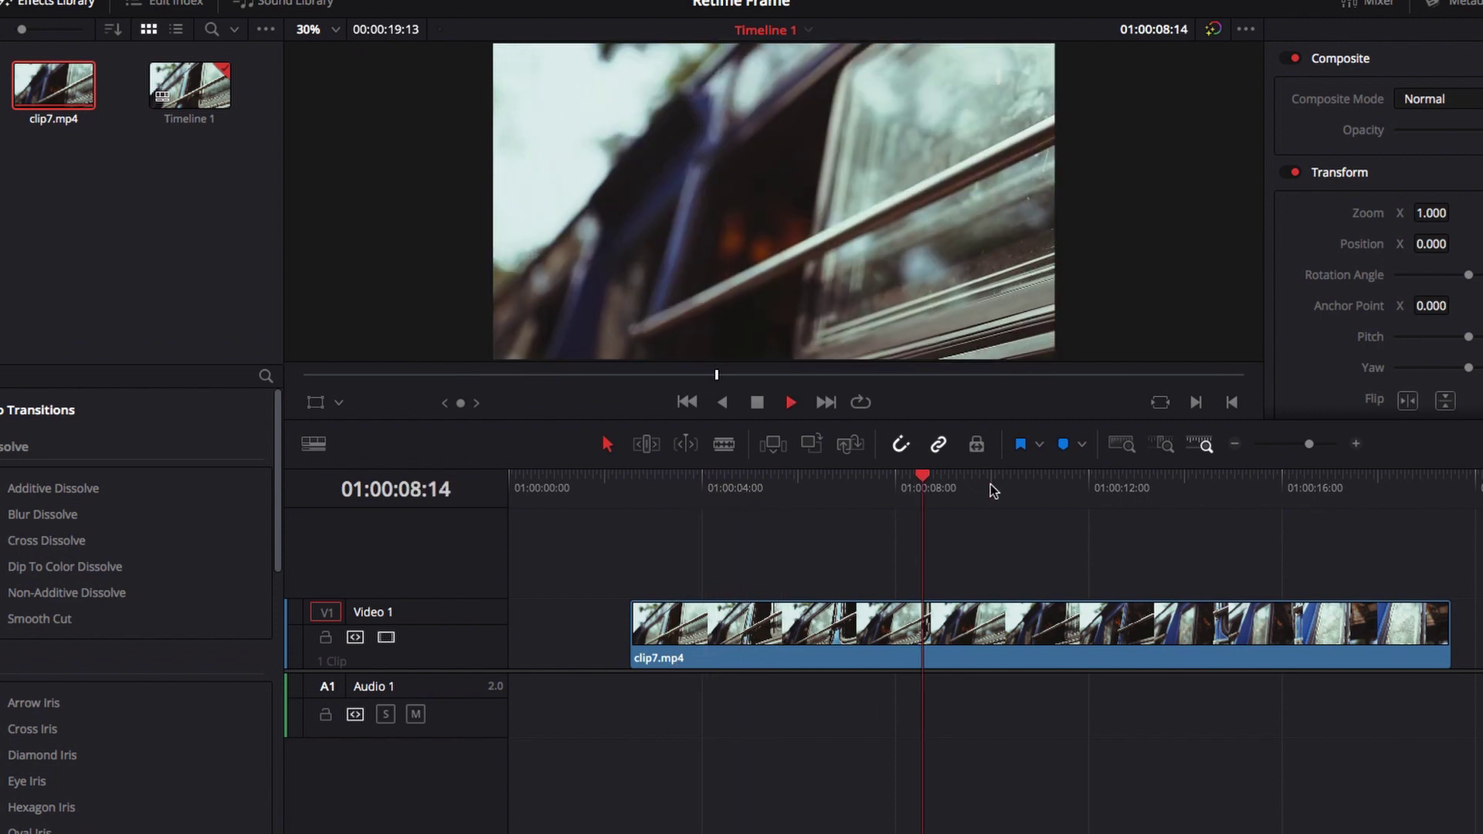
left_click(1227, 485)
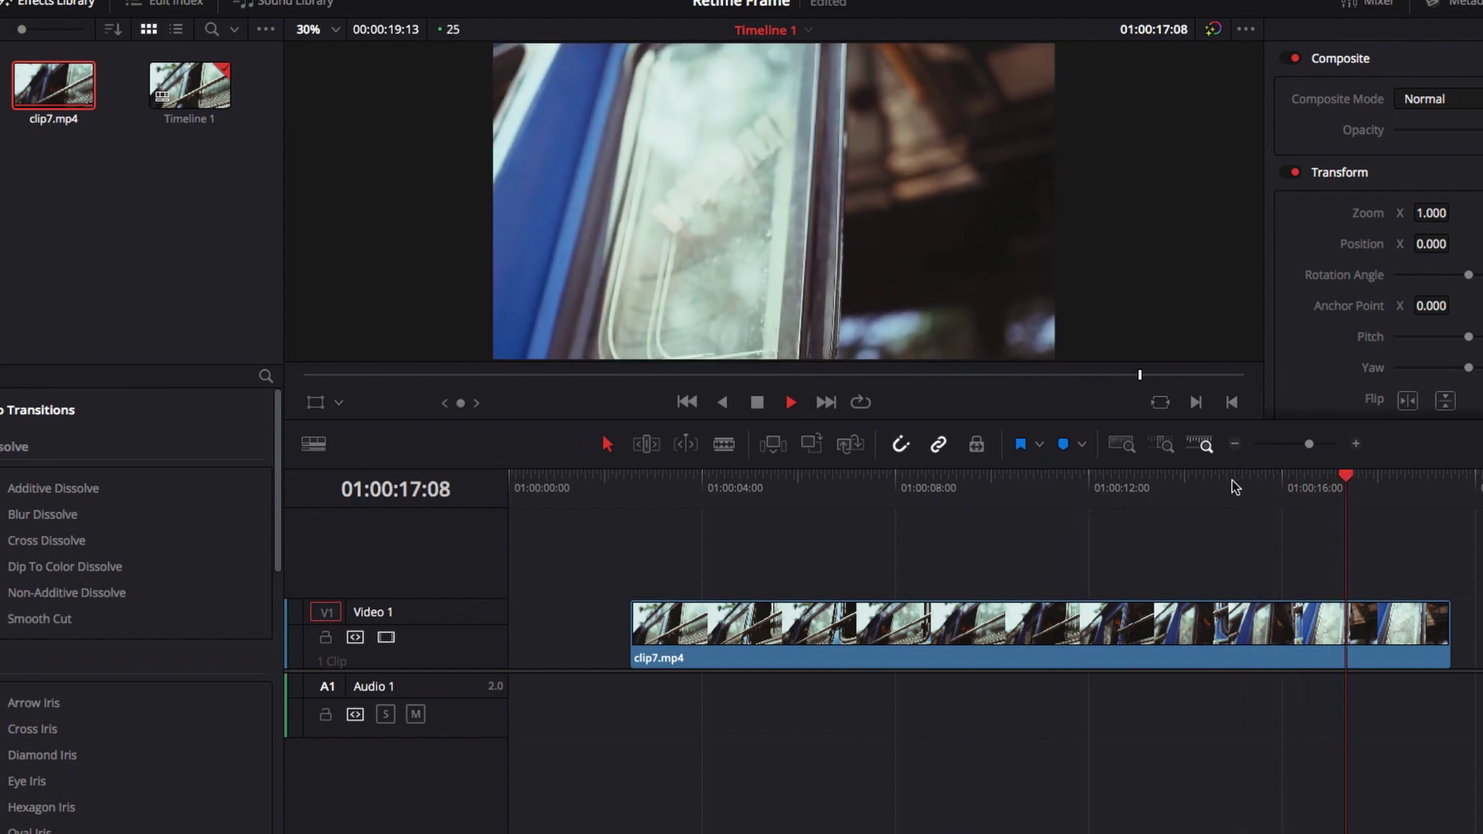
left_click(632, 483)
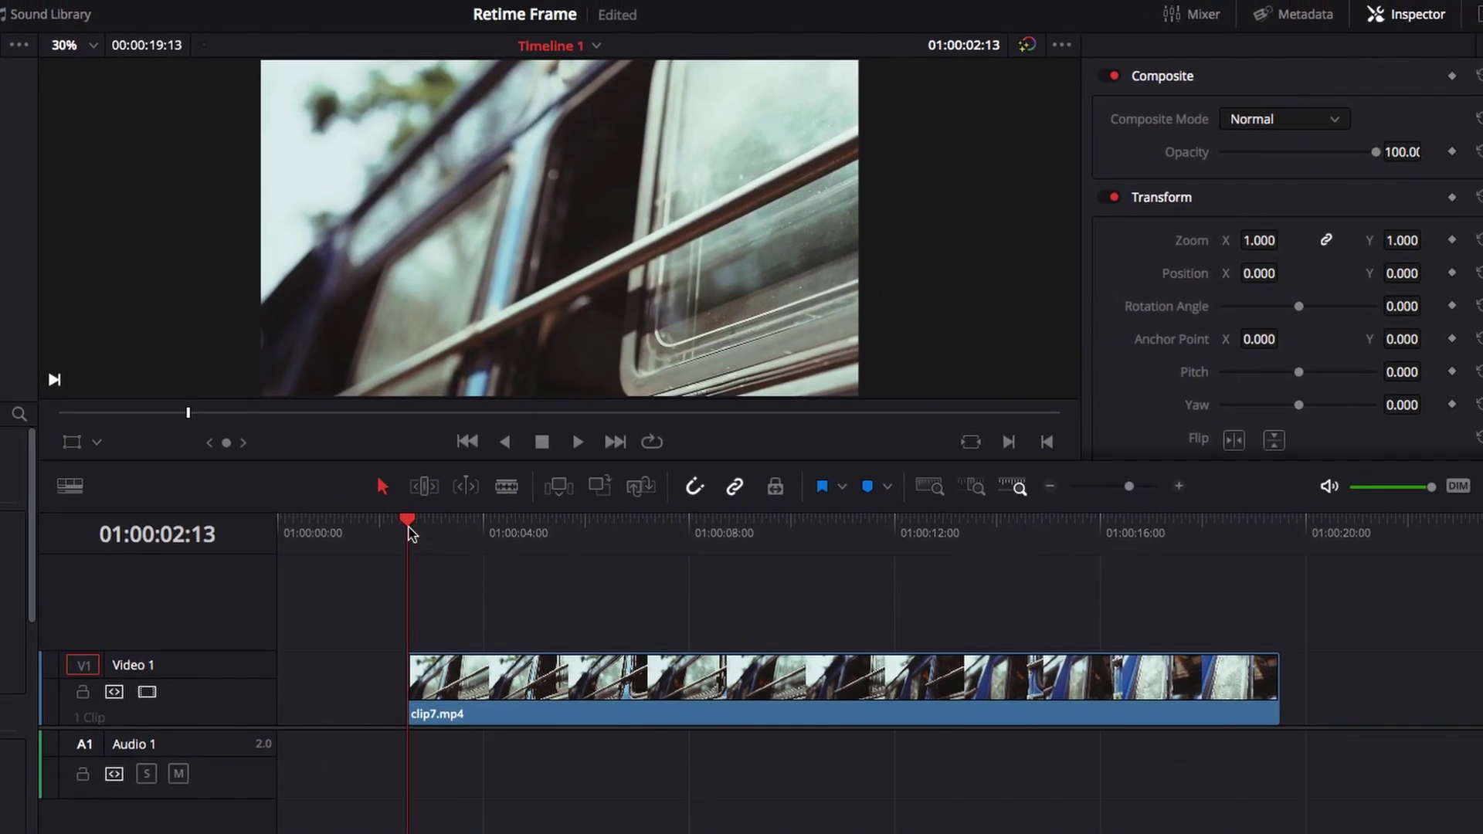
Display the Retime Frame curve beneath clip7.mp4, confirming Retime Frame is ticked in the curve list.
right_click(620, 684)
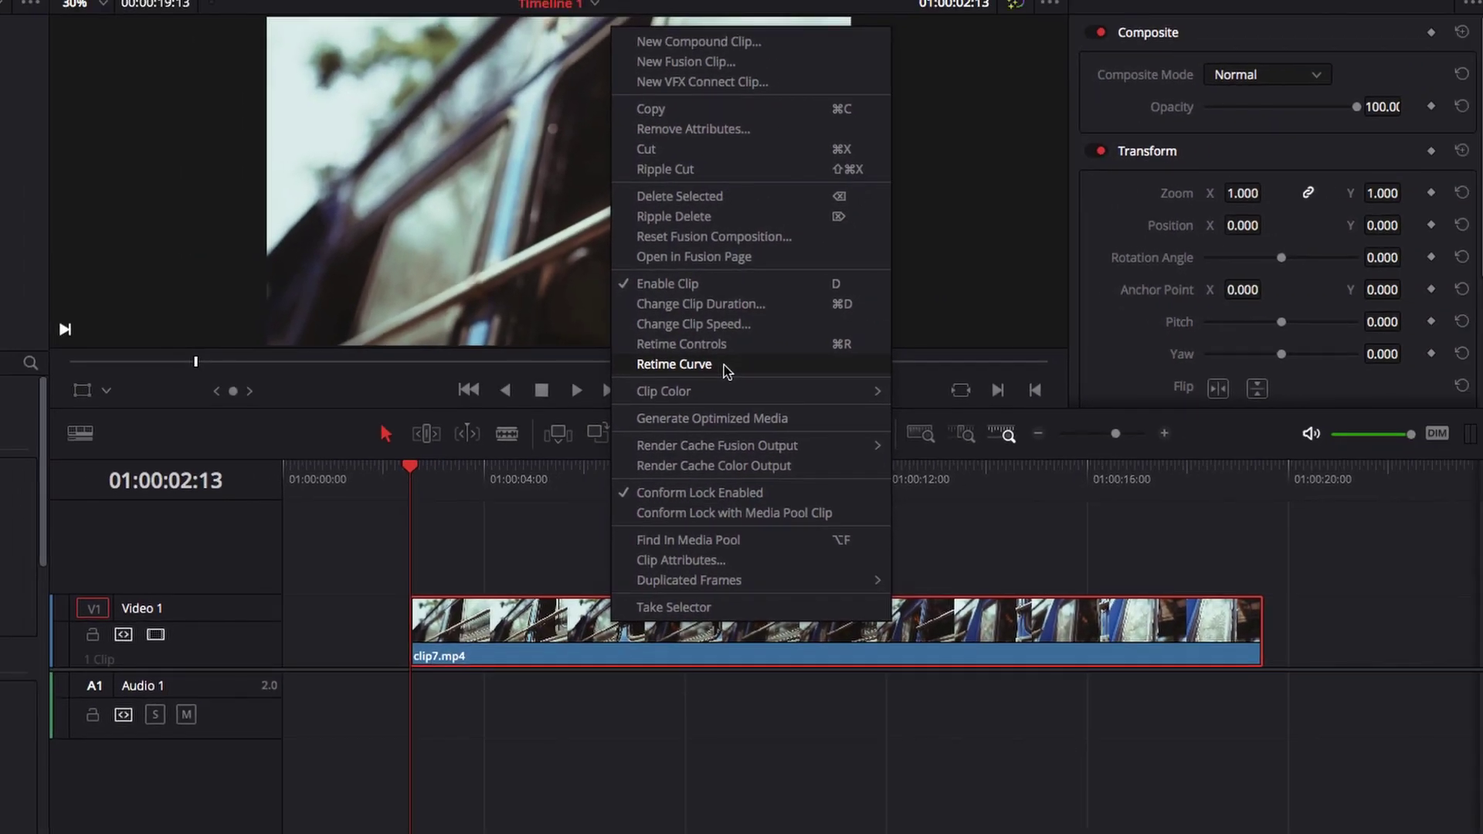
left_click(725, 365)
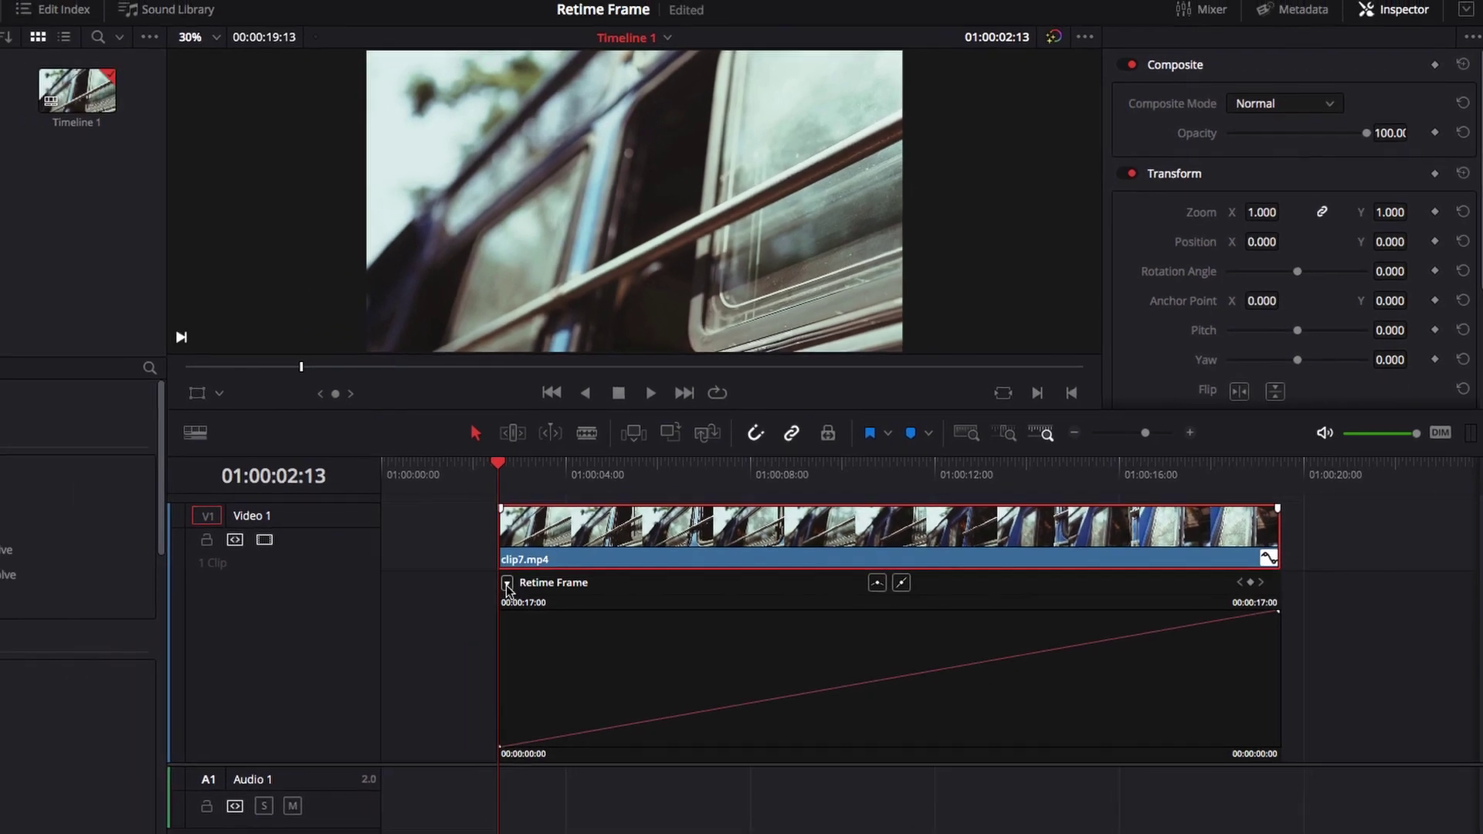
left_click(543, 578)
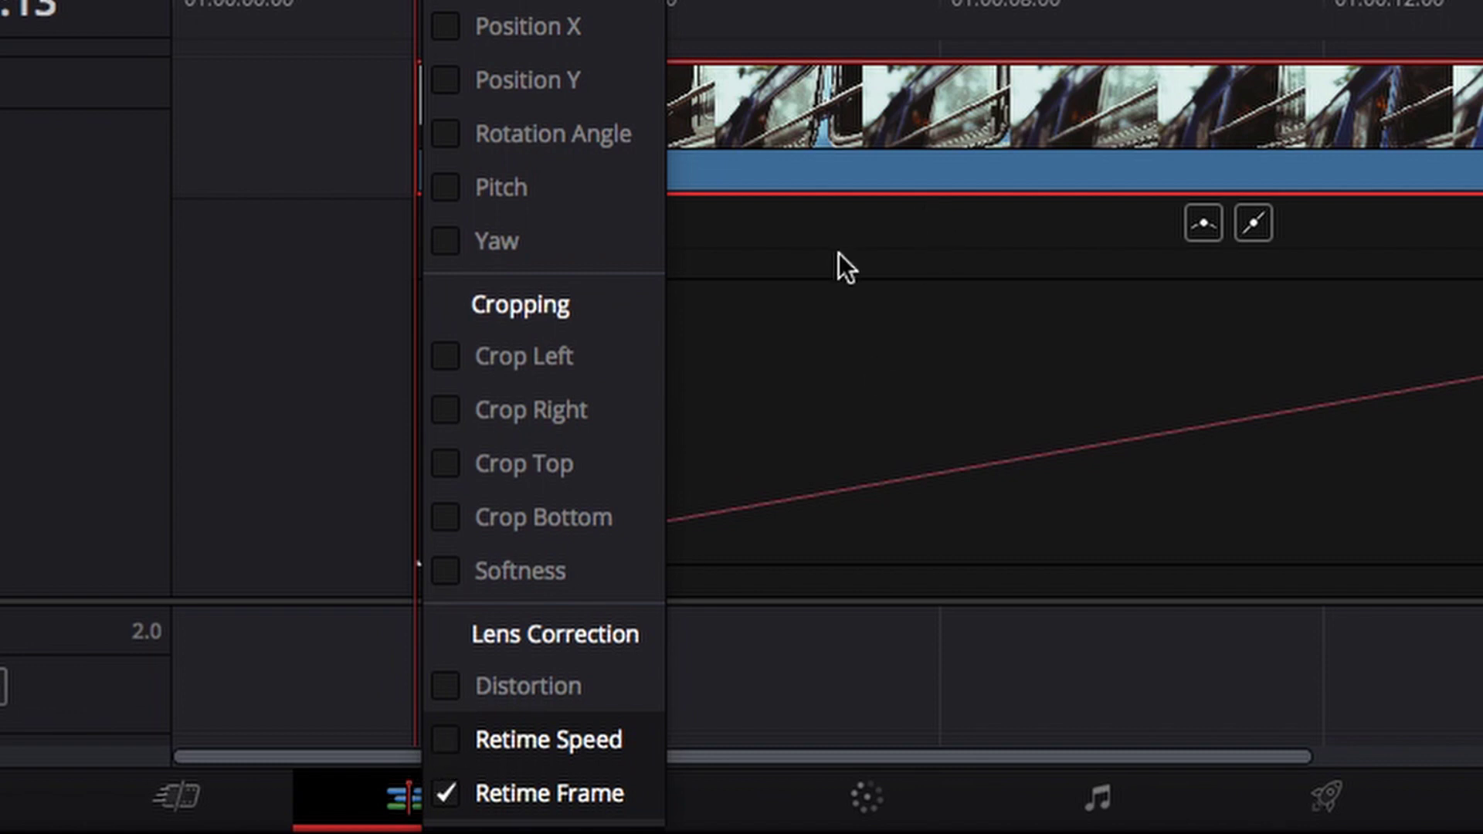
left_click(839, 232)
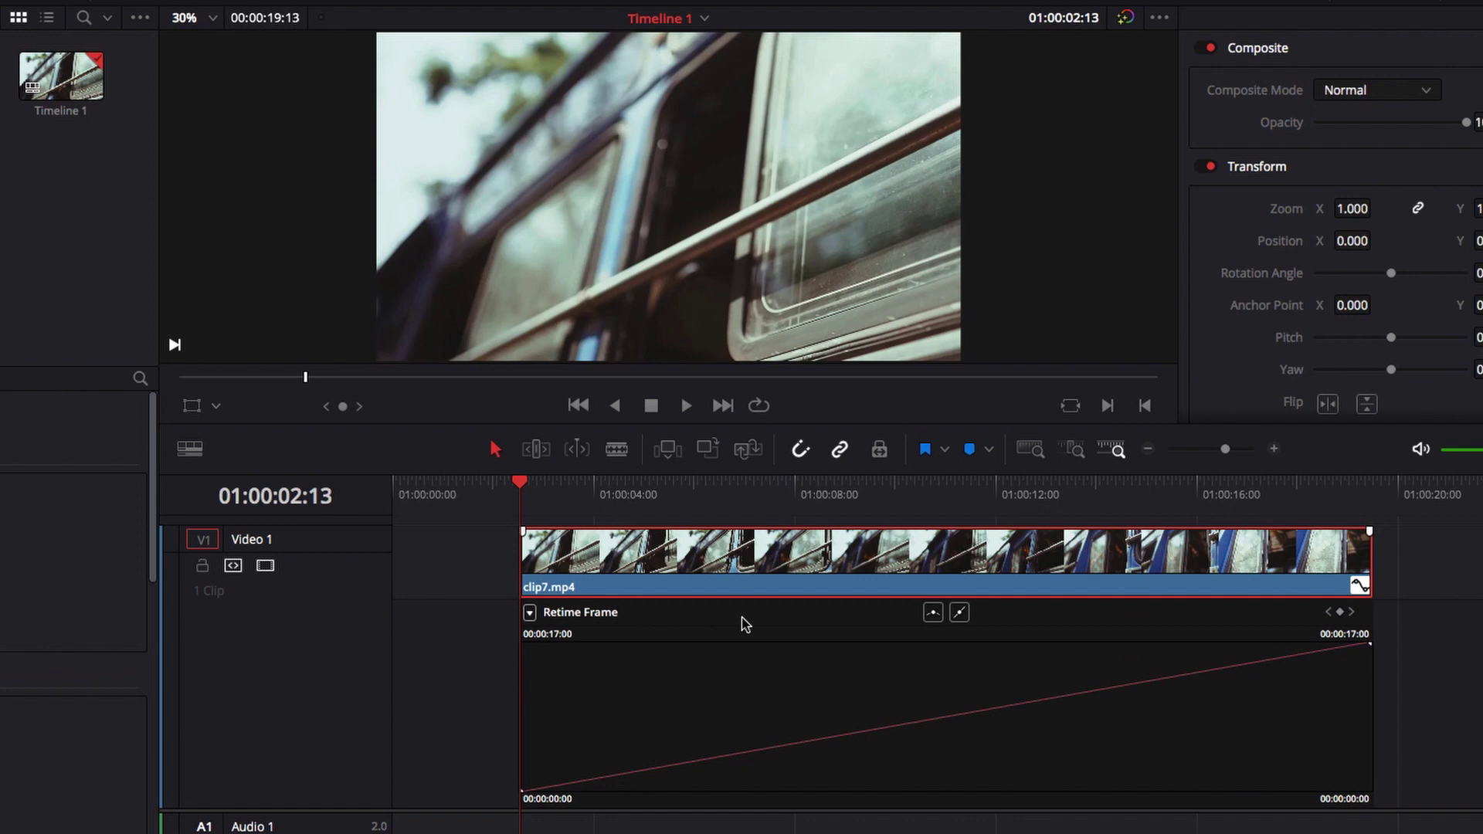
right_click(811, 564)
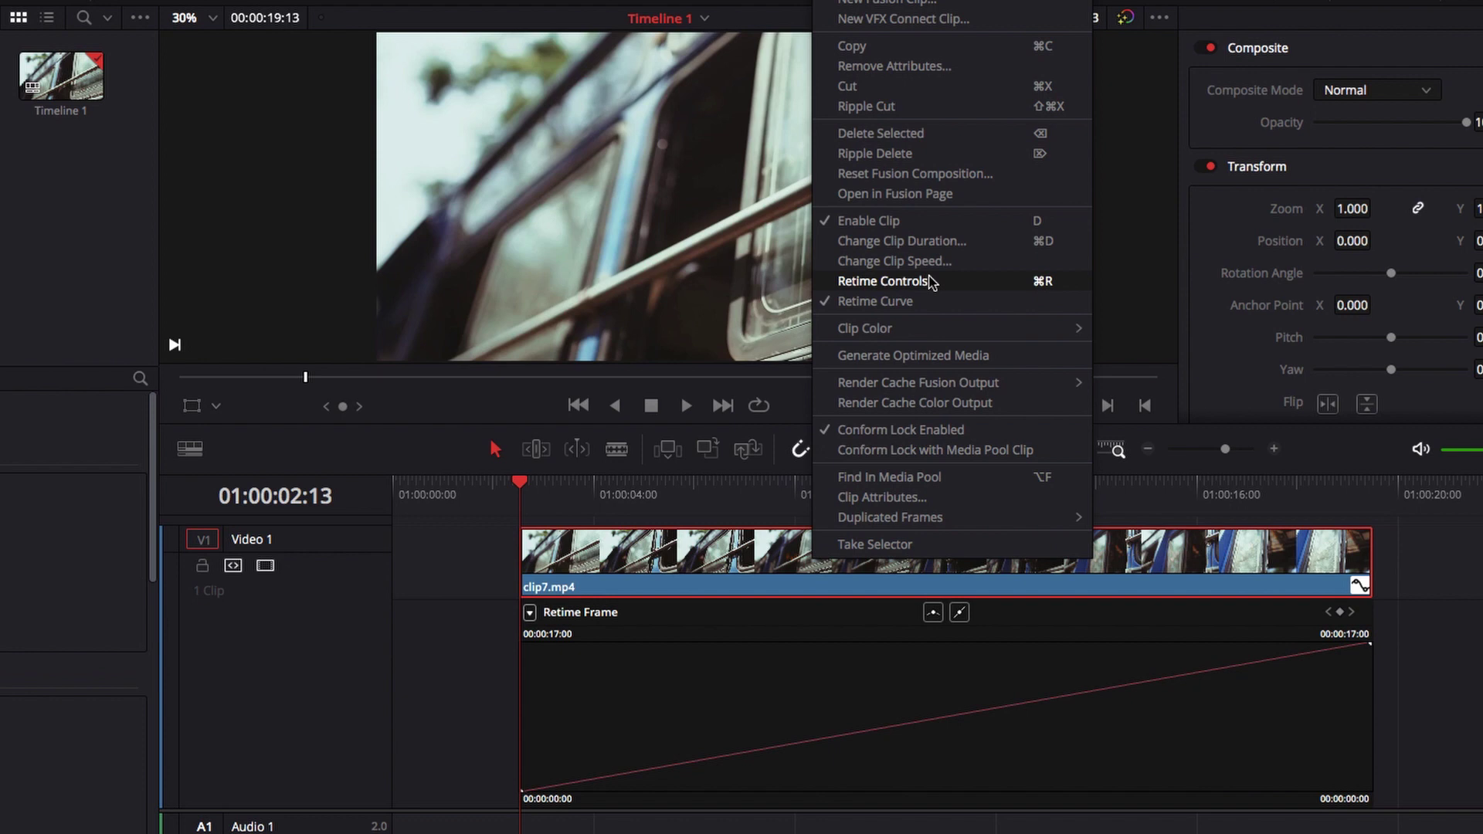
Add the Retime Controls speed bar to clip7, reading a uniform 100% above the Retime Frame curve.
left_click(931, 282)
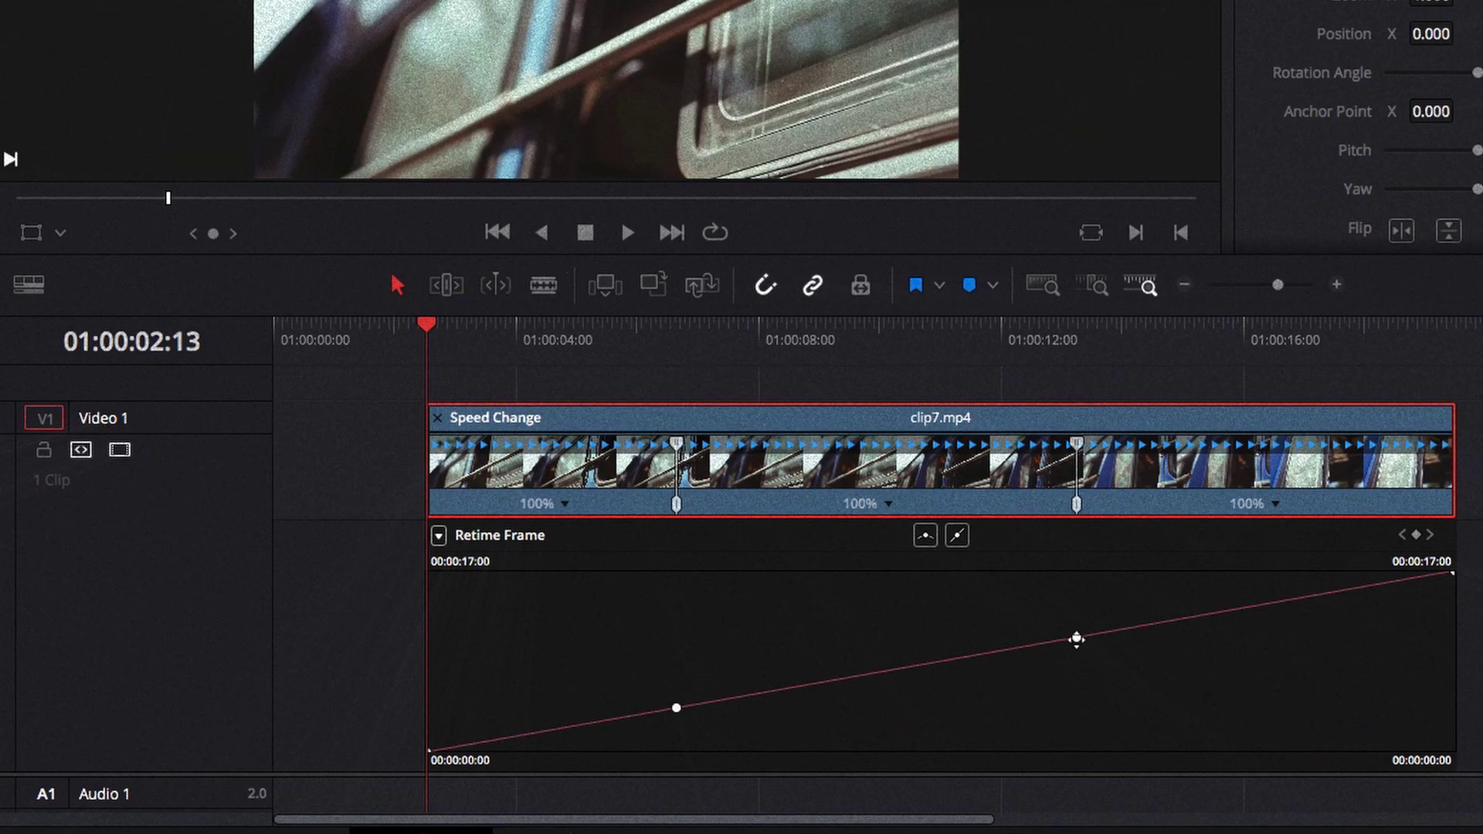
left_click_drag(732, 802, 600, 817)
left_click_drag(523, 722, 491, 723)
left_click_drag(1077, 638, 562, 648)
left_click_drag(518, 340, 627, 324)
left_click_drag(562, 648, 569, 616)
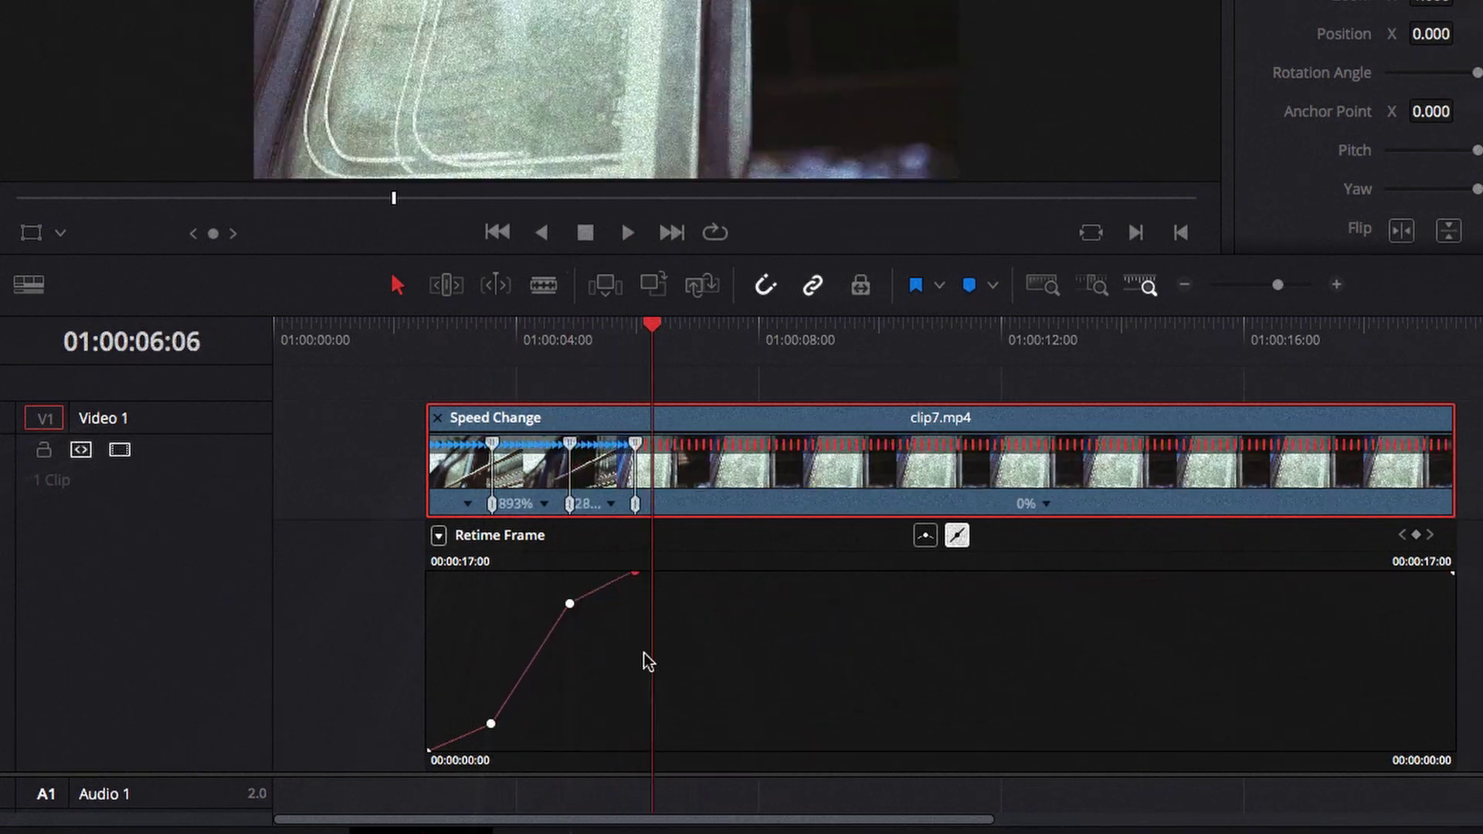
left_click_drag(571, 602, 571, 594)
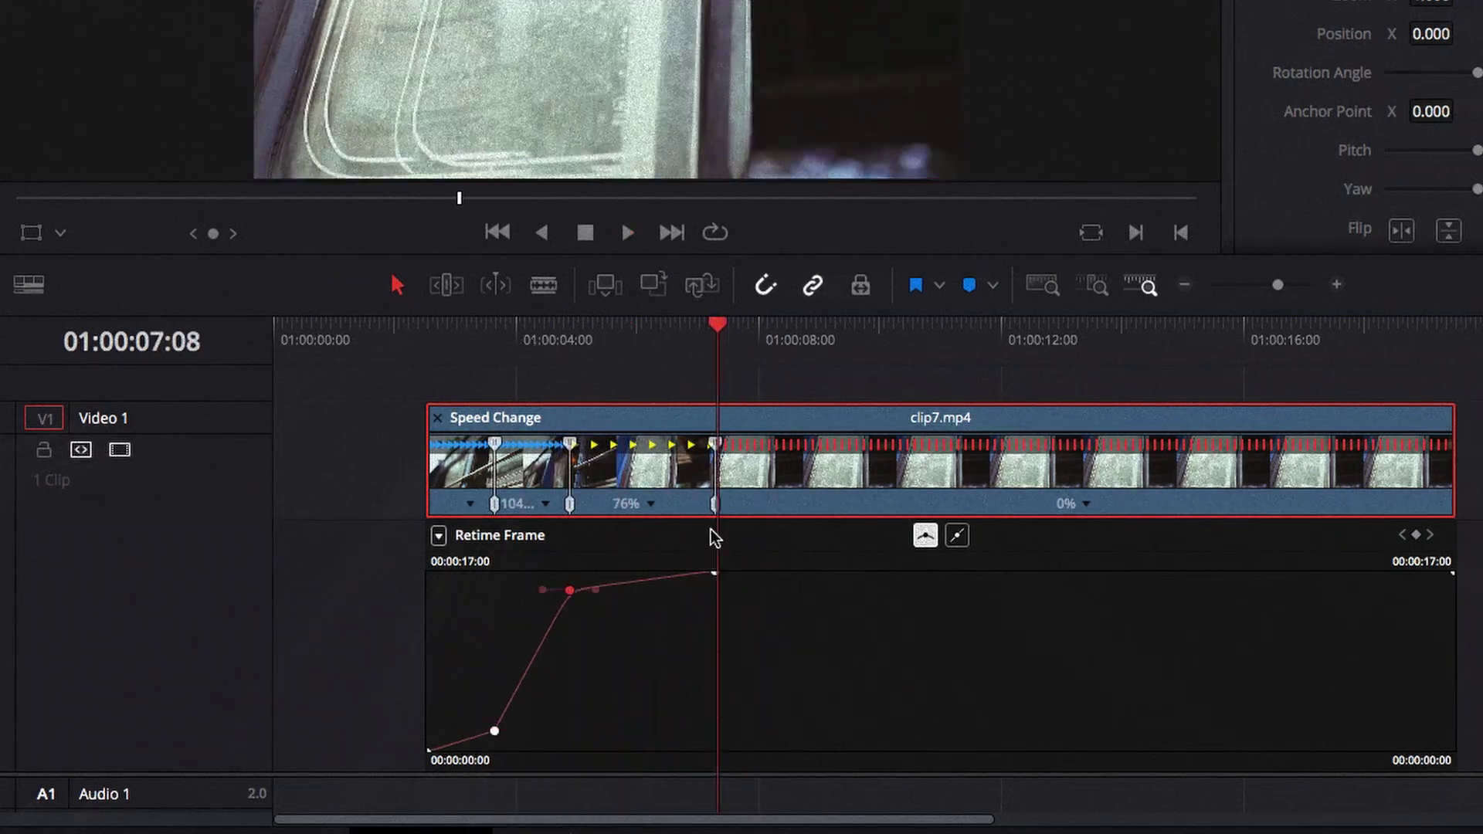
left_click(689, 331)
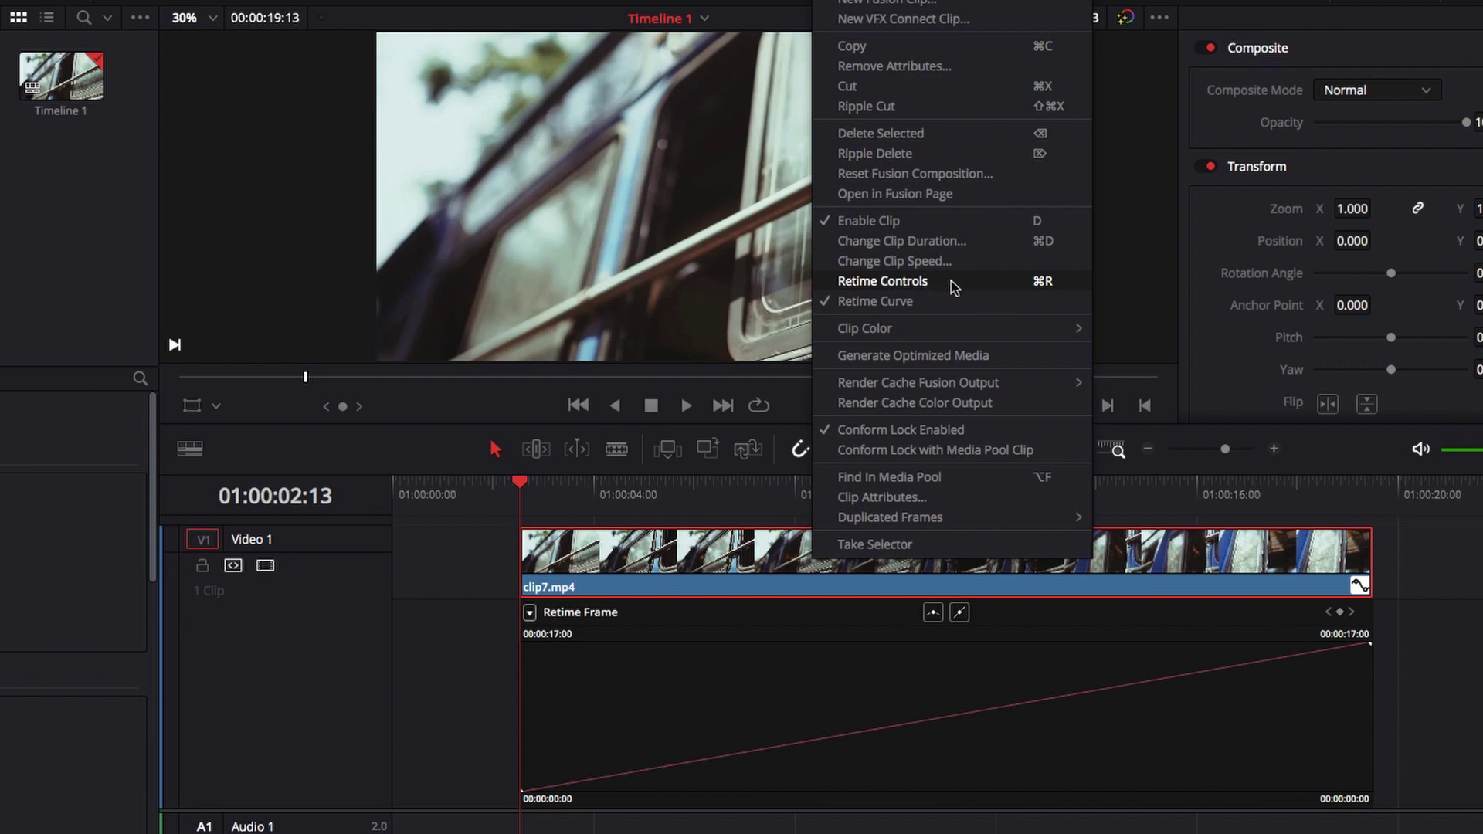
left_click(951, 280)
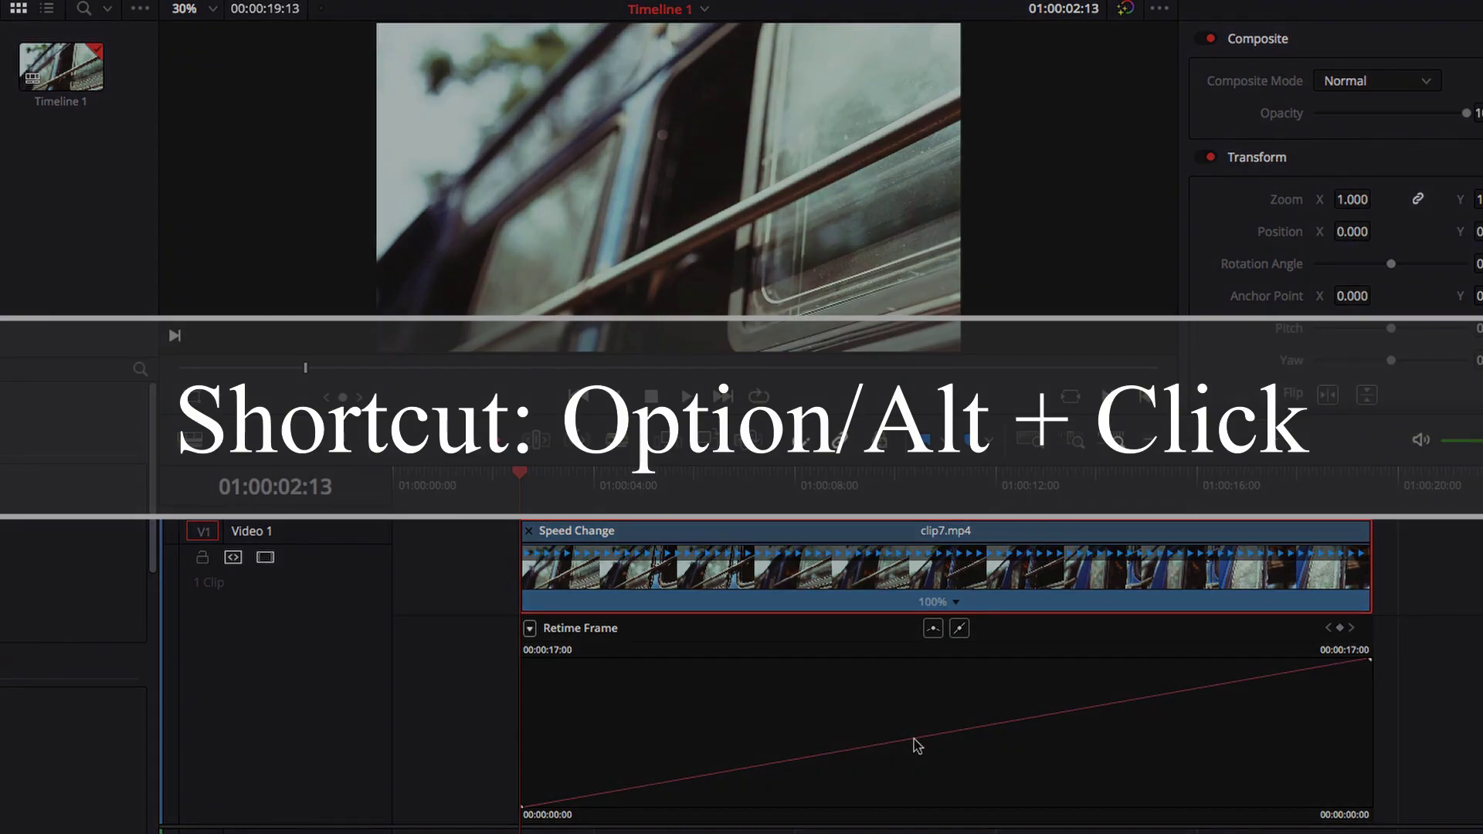
Add a mid-clip Retime Frame keyframe and raise it to the top, giving 216% then a 0% freeze.
left_click(915, 740, "alt")
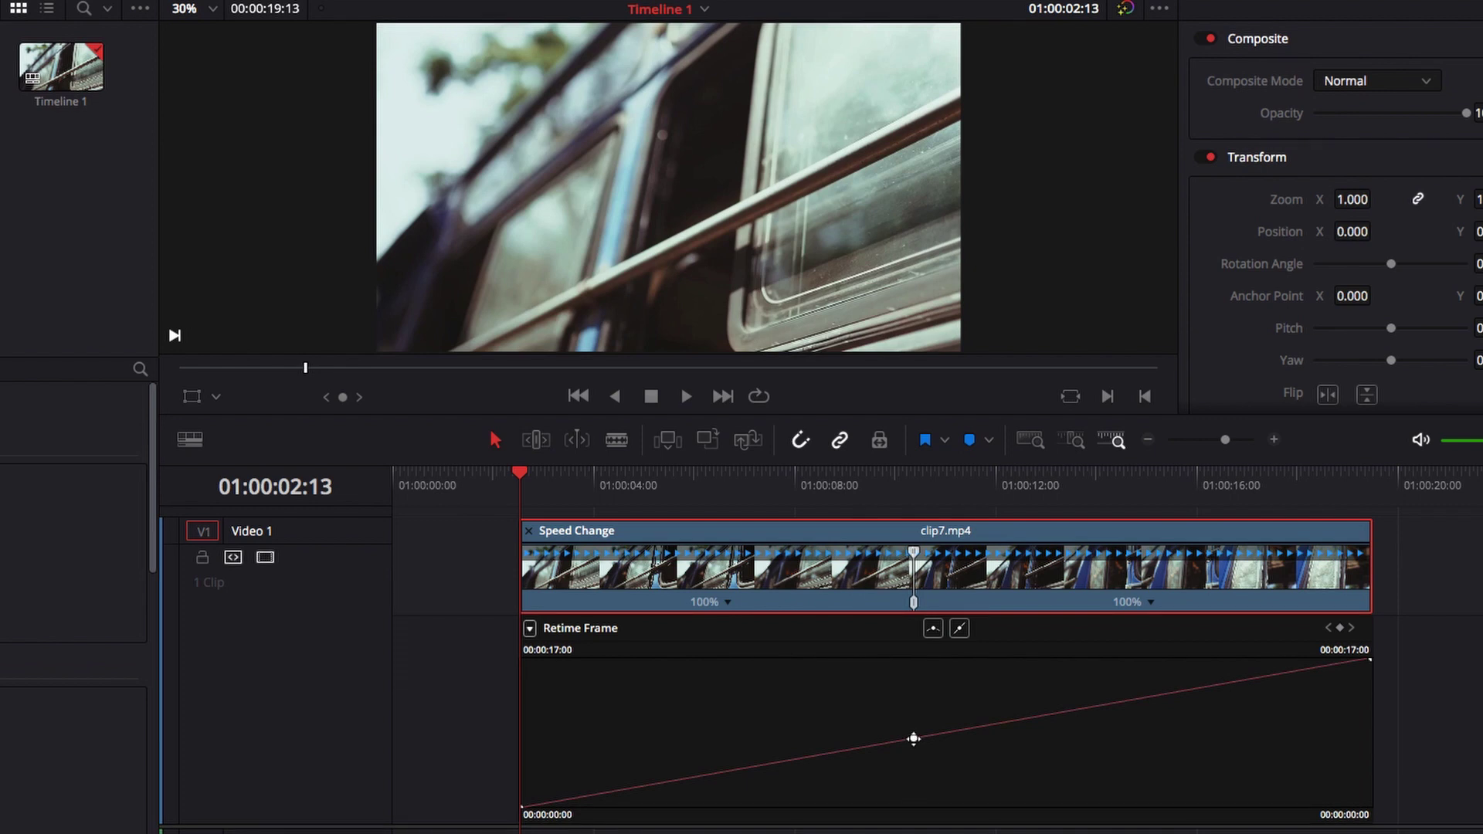
left_click(915, 479)
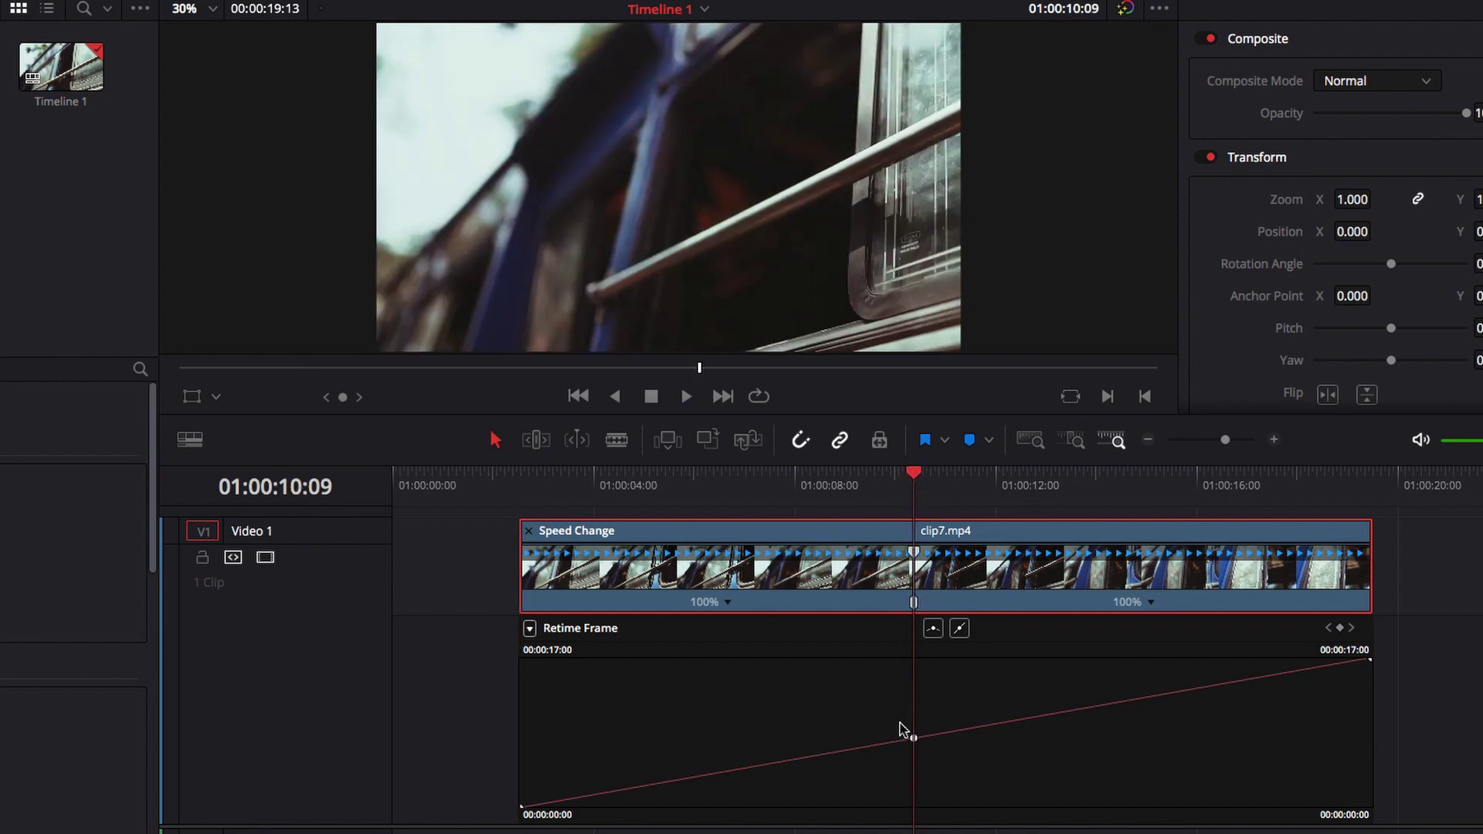
mouse_move(917, 739)
left_click_drag(917, 739, 914, 654)
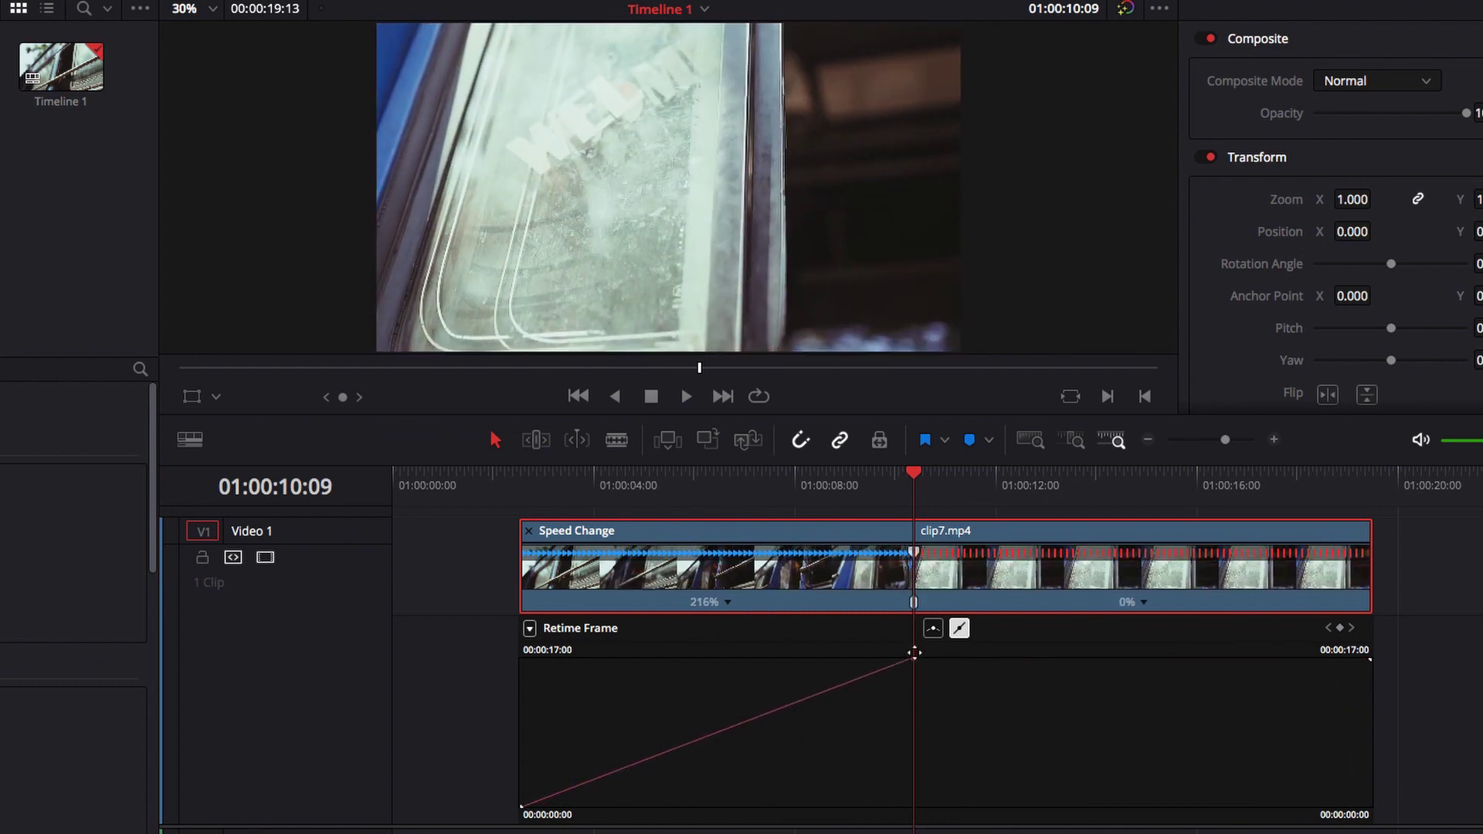
key("space")
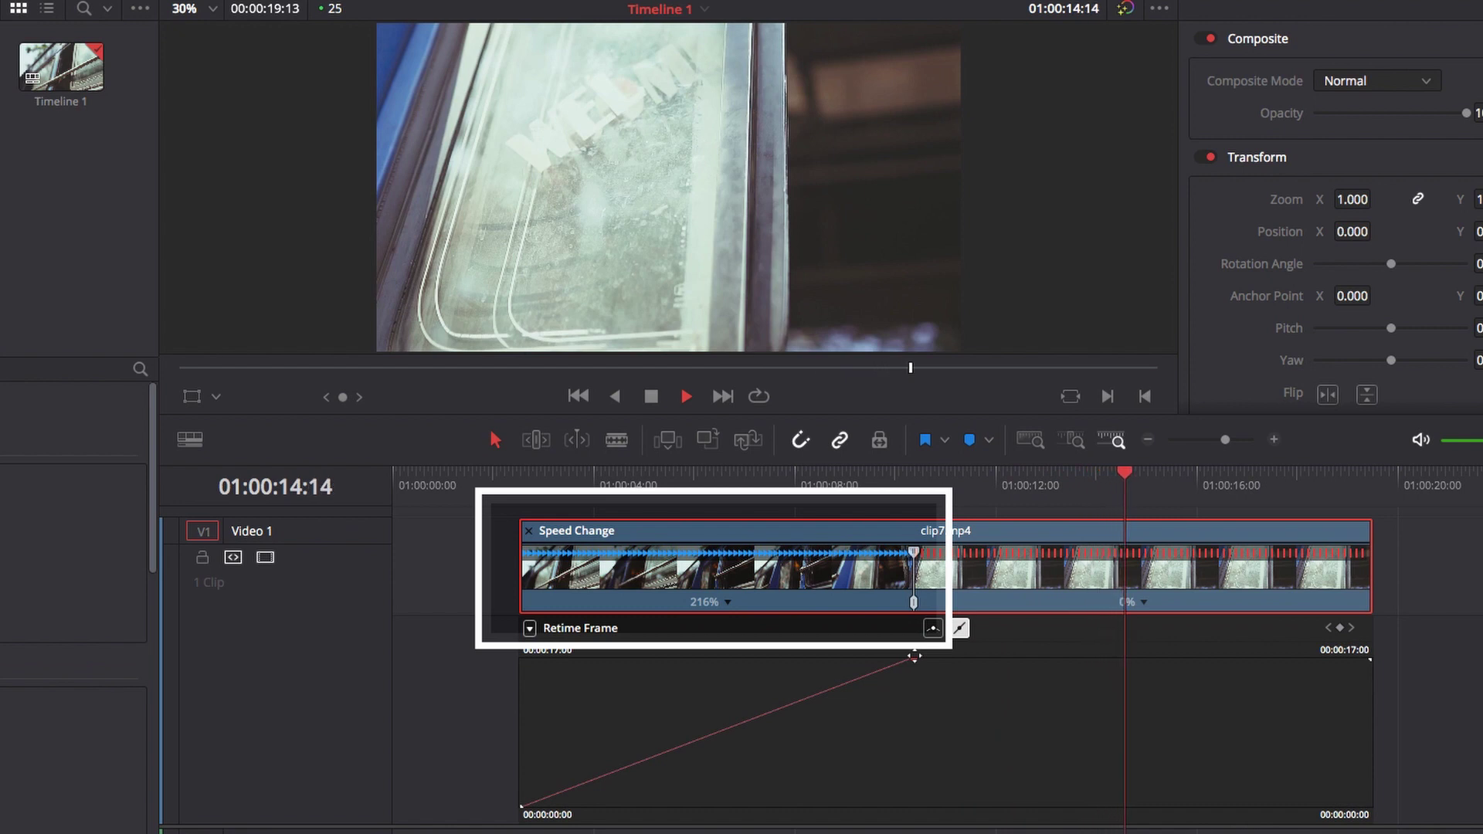
key("space")
left_click(912, 480)
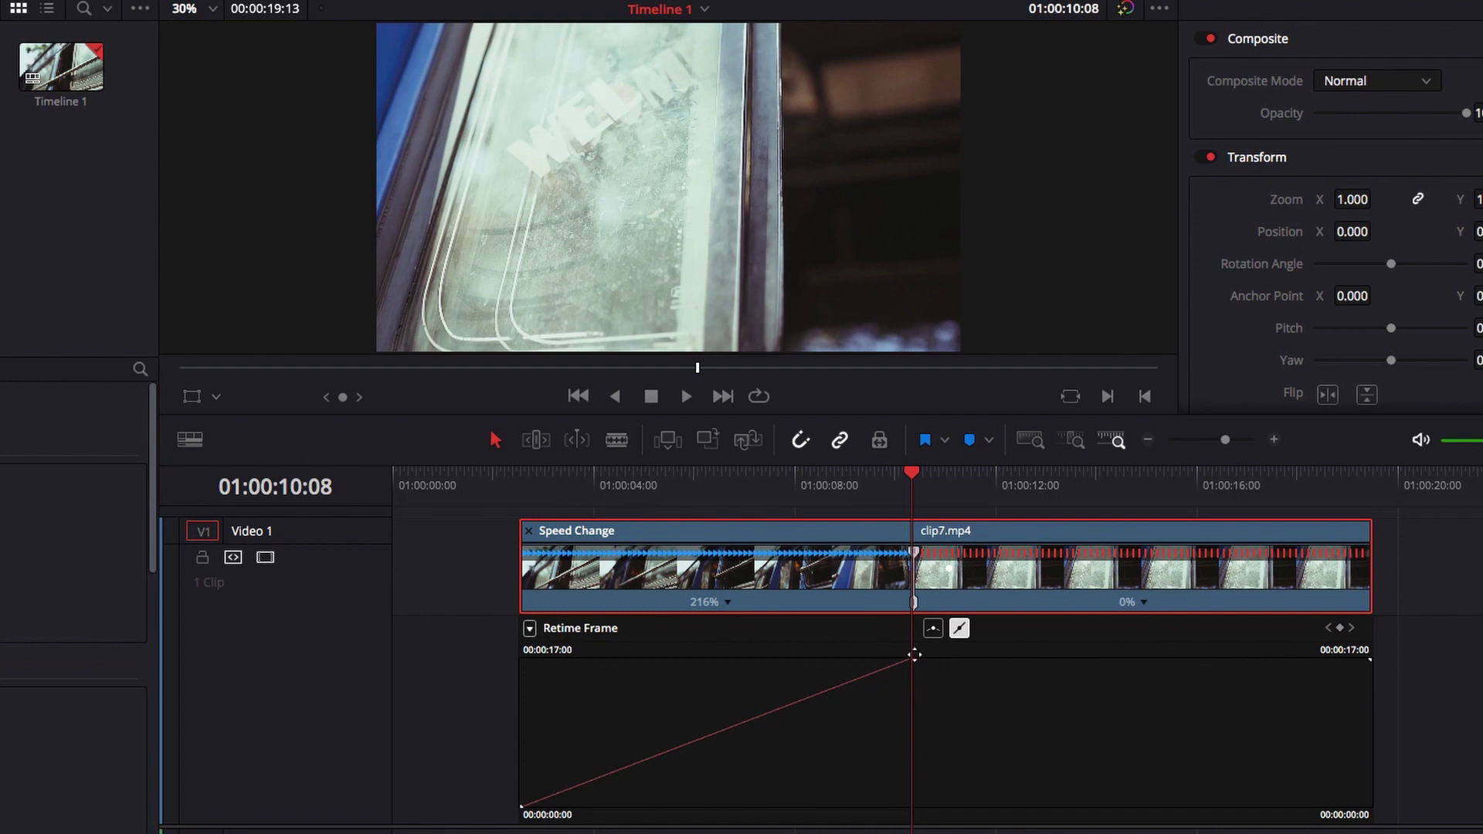
Drop the mid-clip keyframe to the graph bottom for a 0% hold then 186%, and preview.
left_click_drag(914, 655, 912, 811)
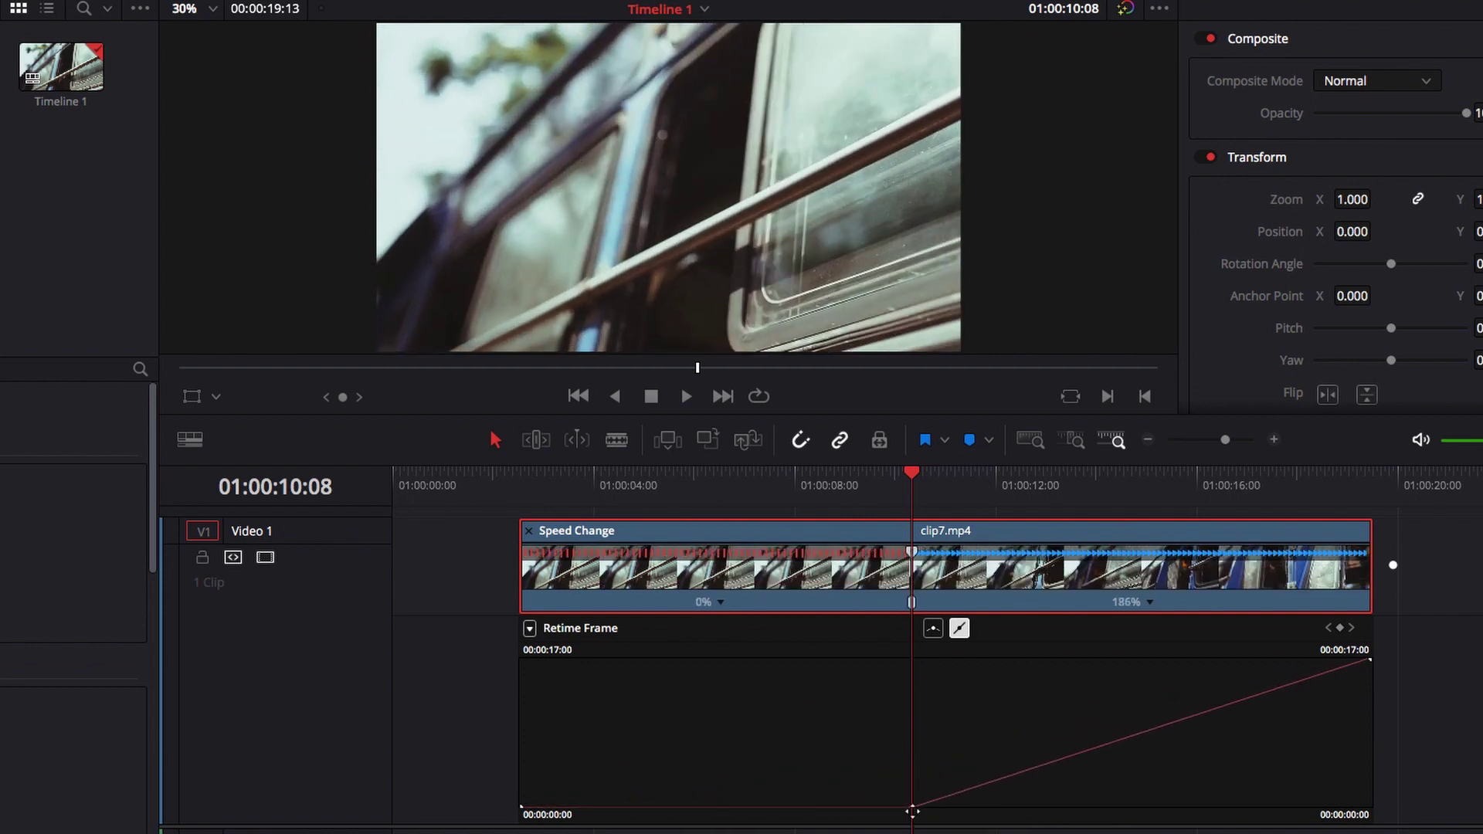
left_click(635, 486)
key("space")
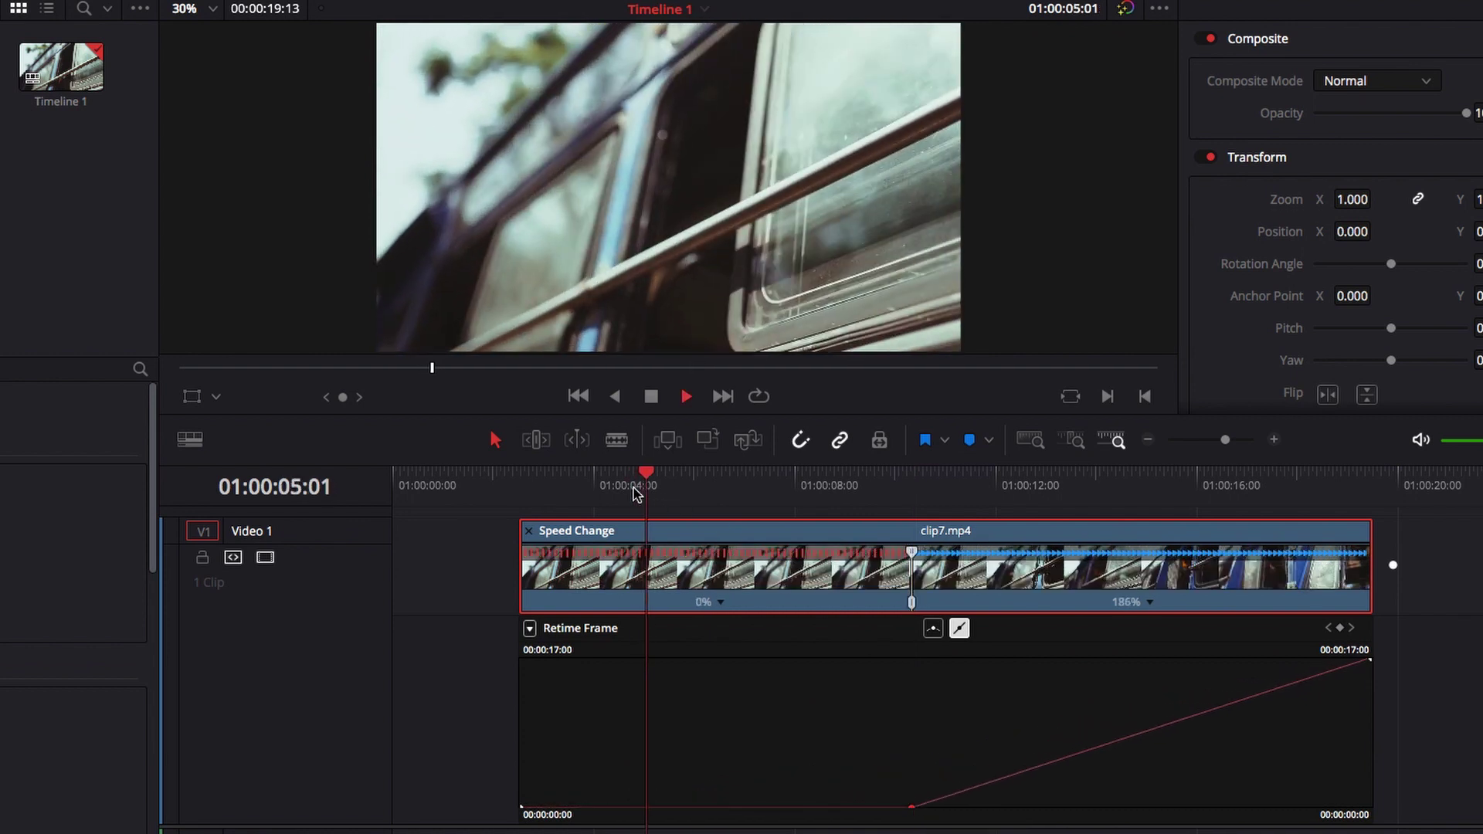
left_click(884, 486)
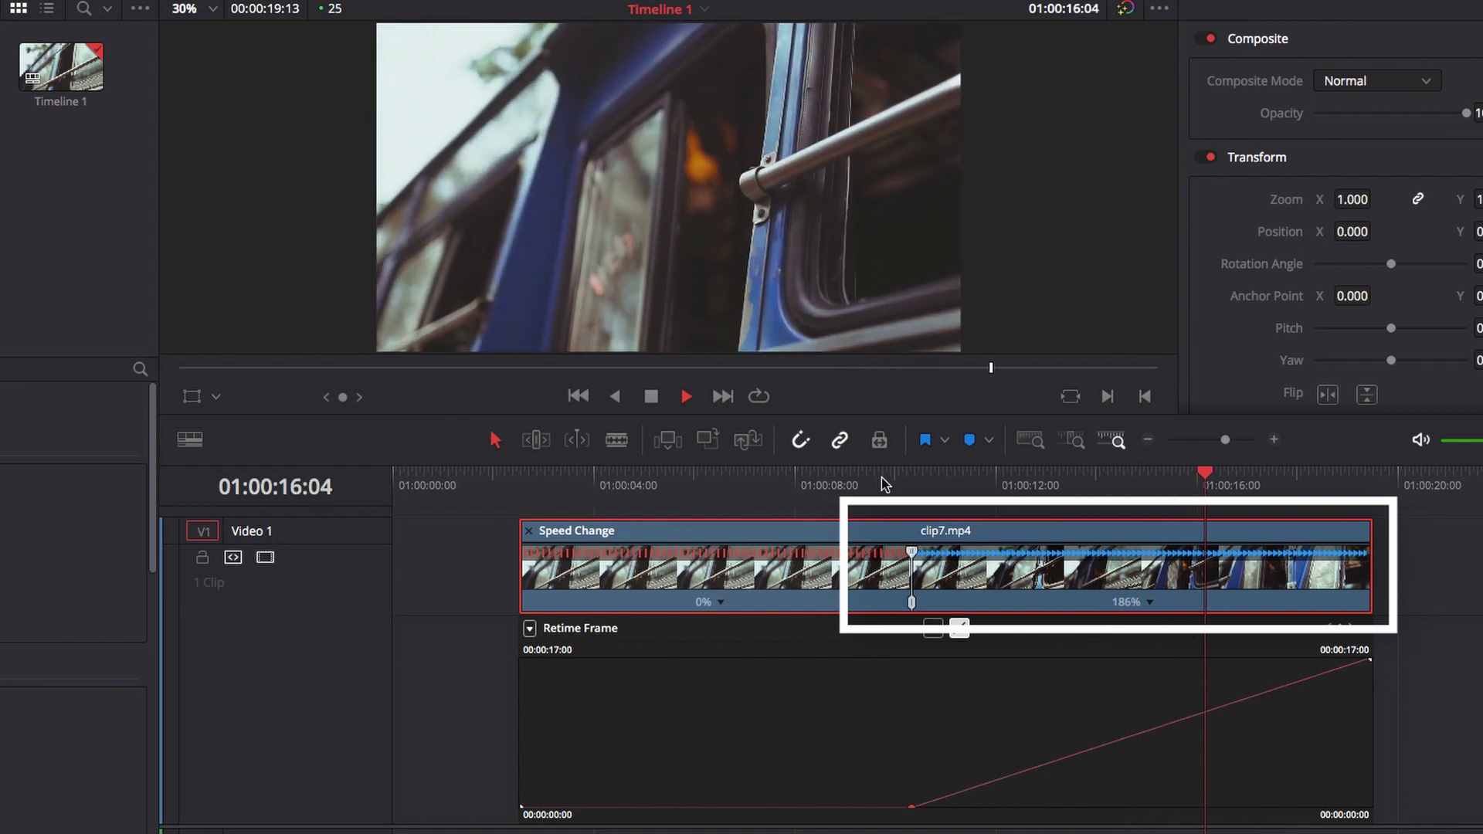
key("space")
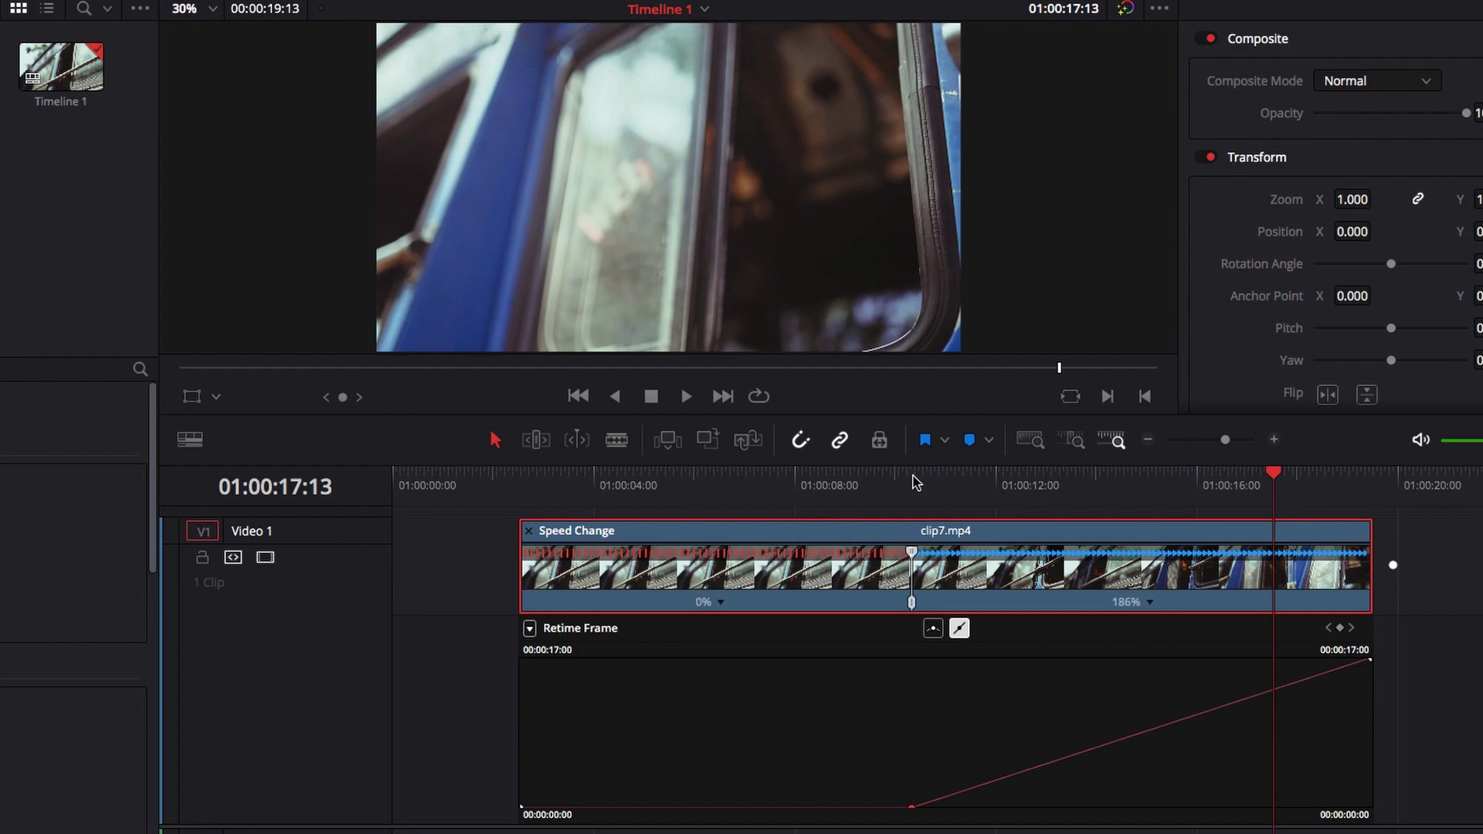
left_click(914, 481)
Raise the retime keyframe to mid-curve and preview the ramp from about five seconds.
left_click_drag(914, 481, 912, 480)
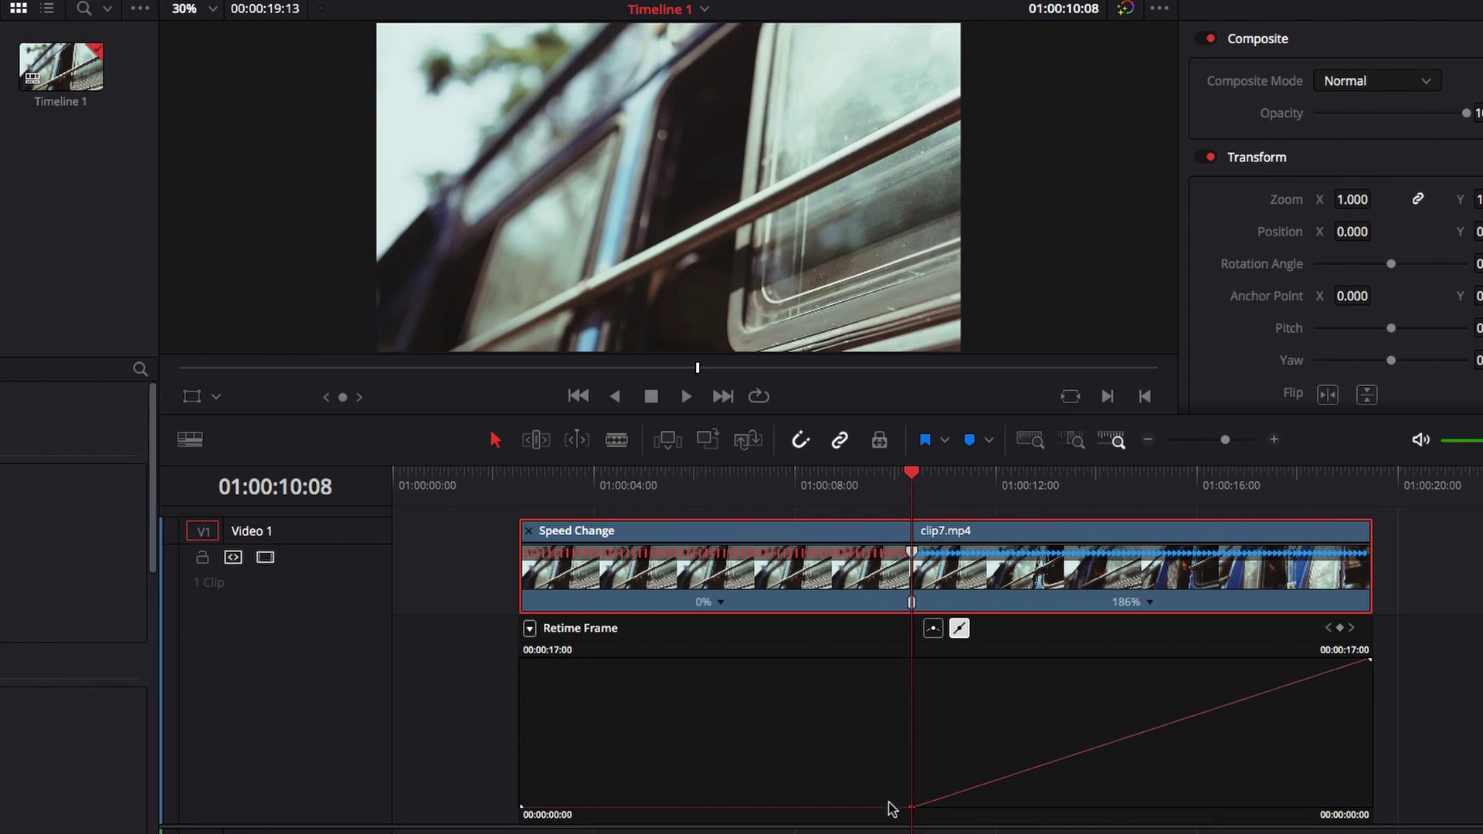
left_click_drag(913, 805, 693, 736)
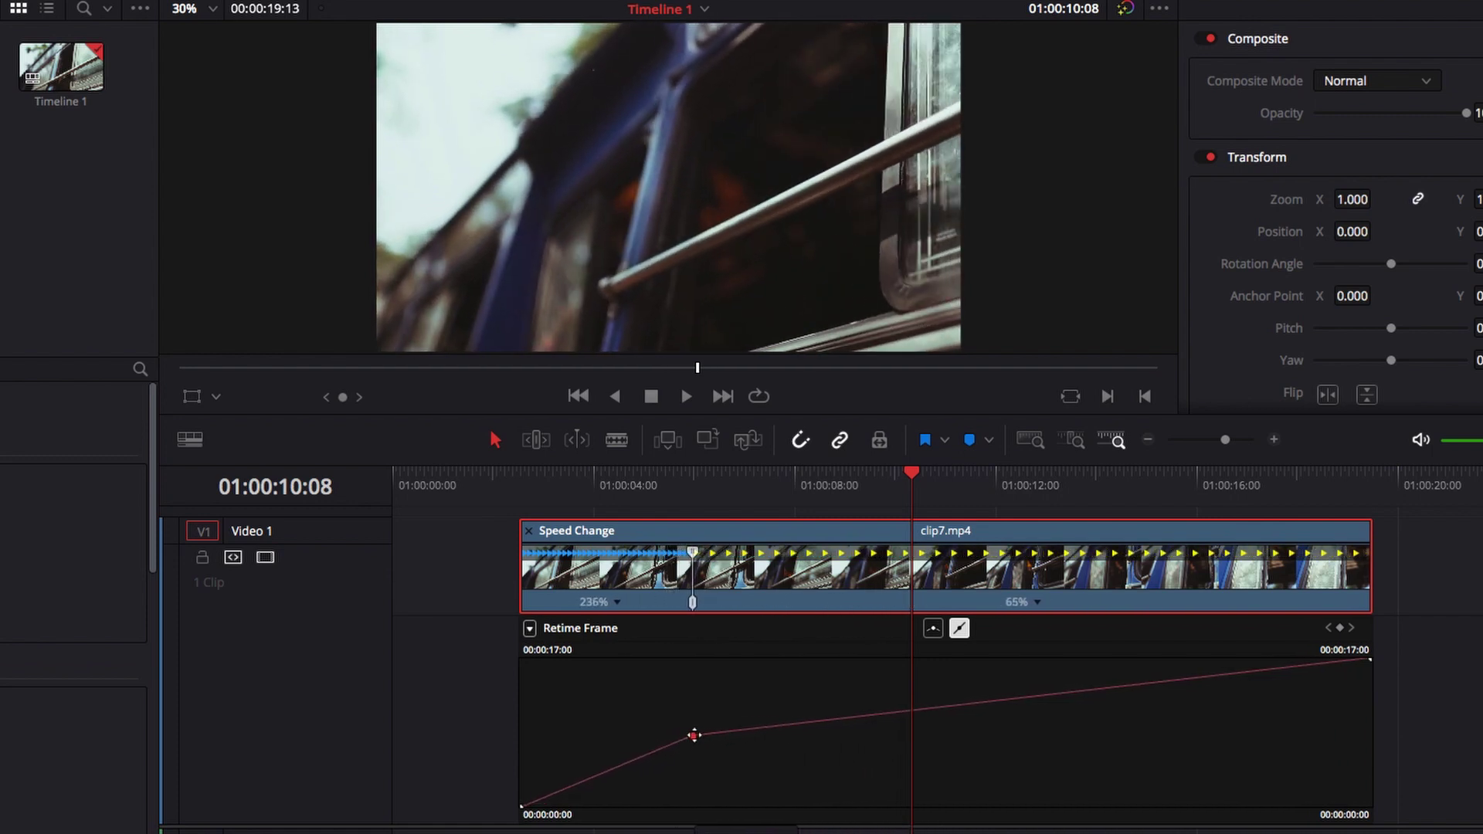
left_click(656, 477)
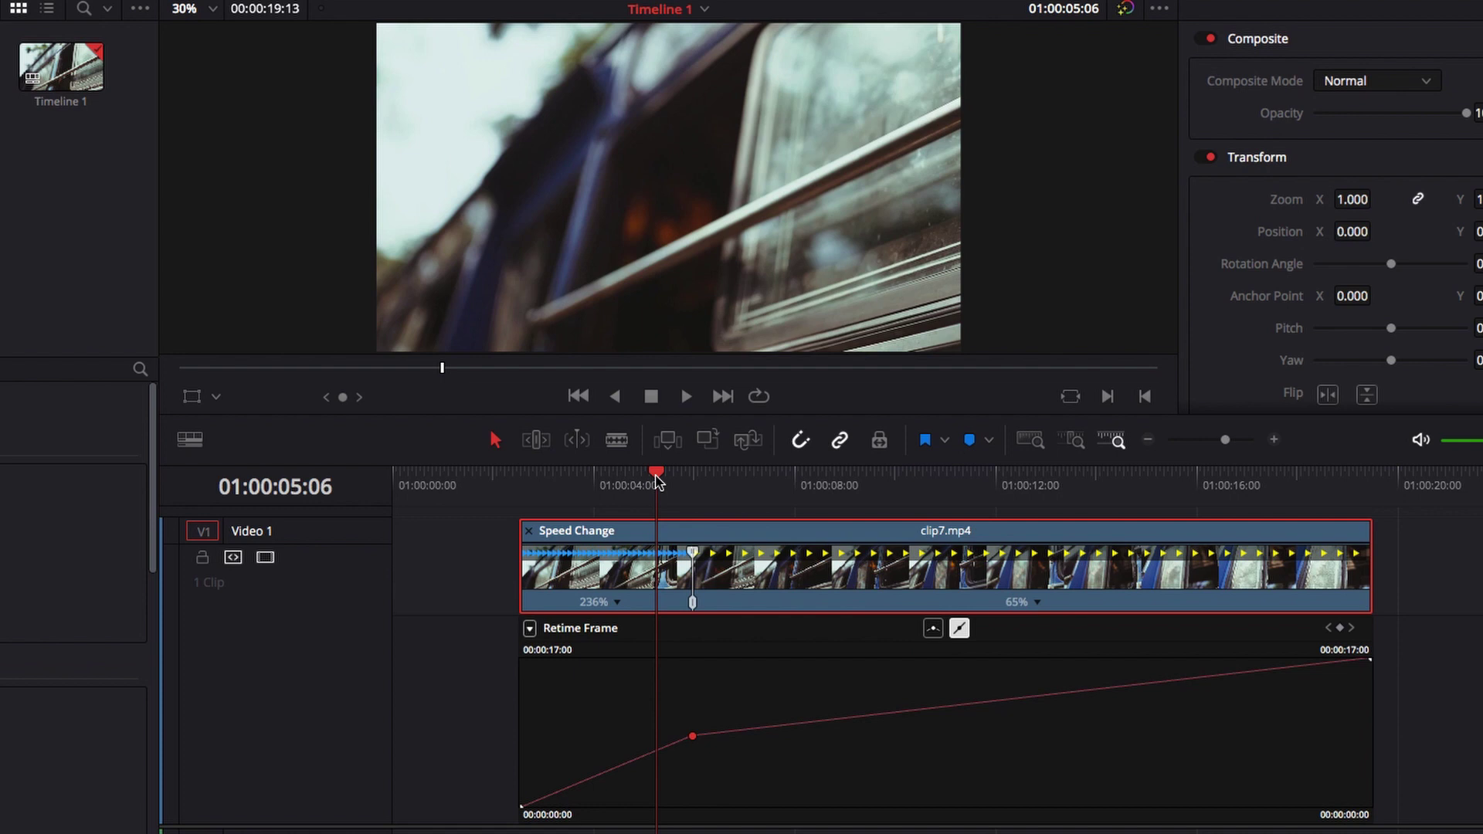
key("space")
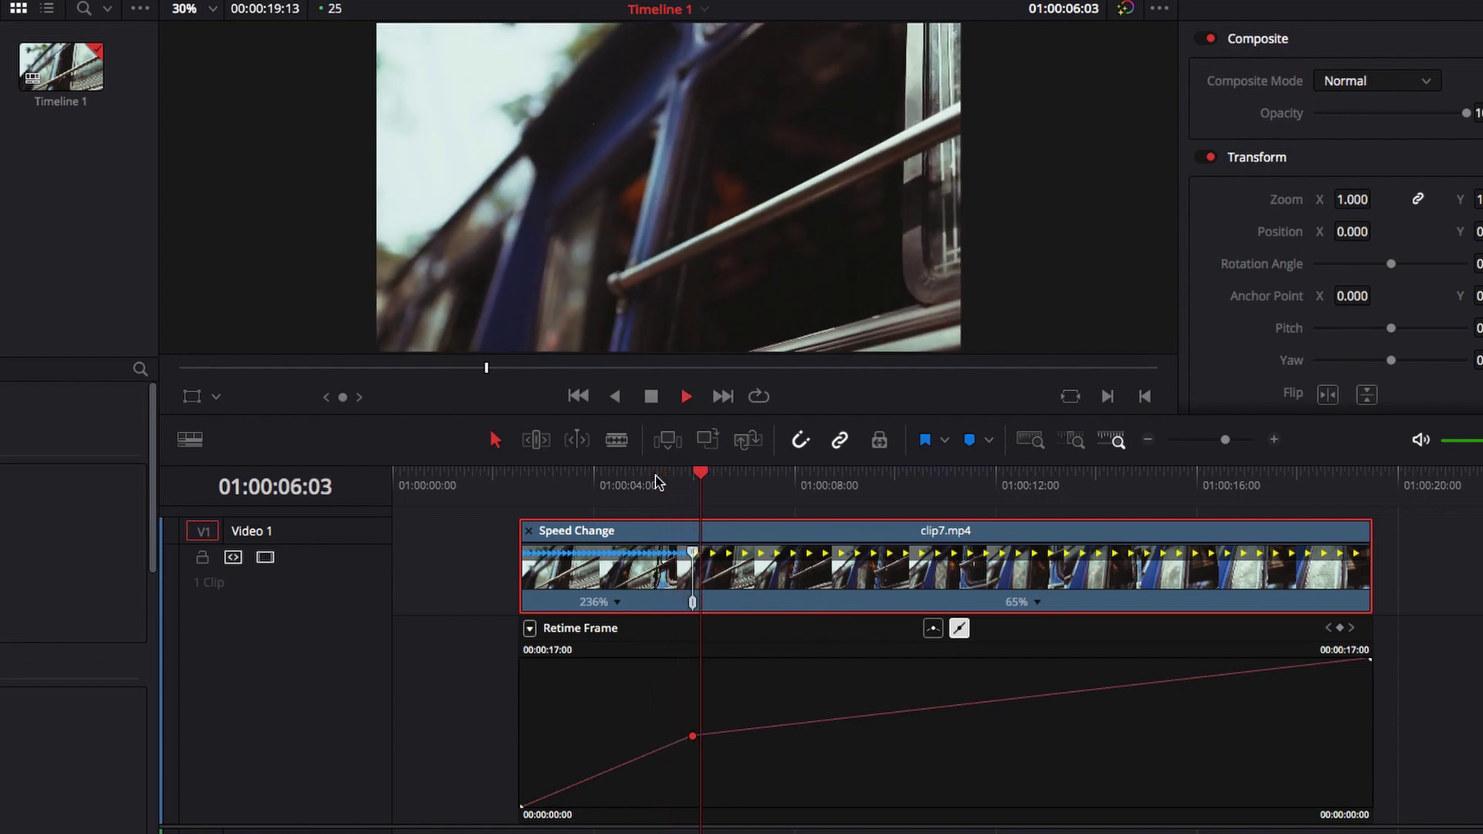
key("space")
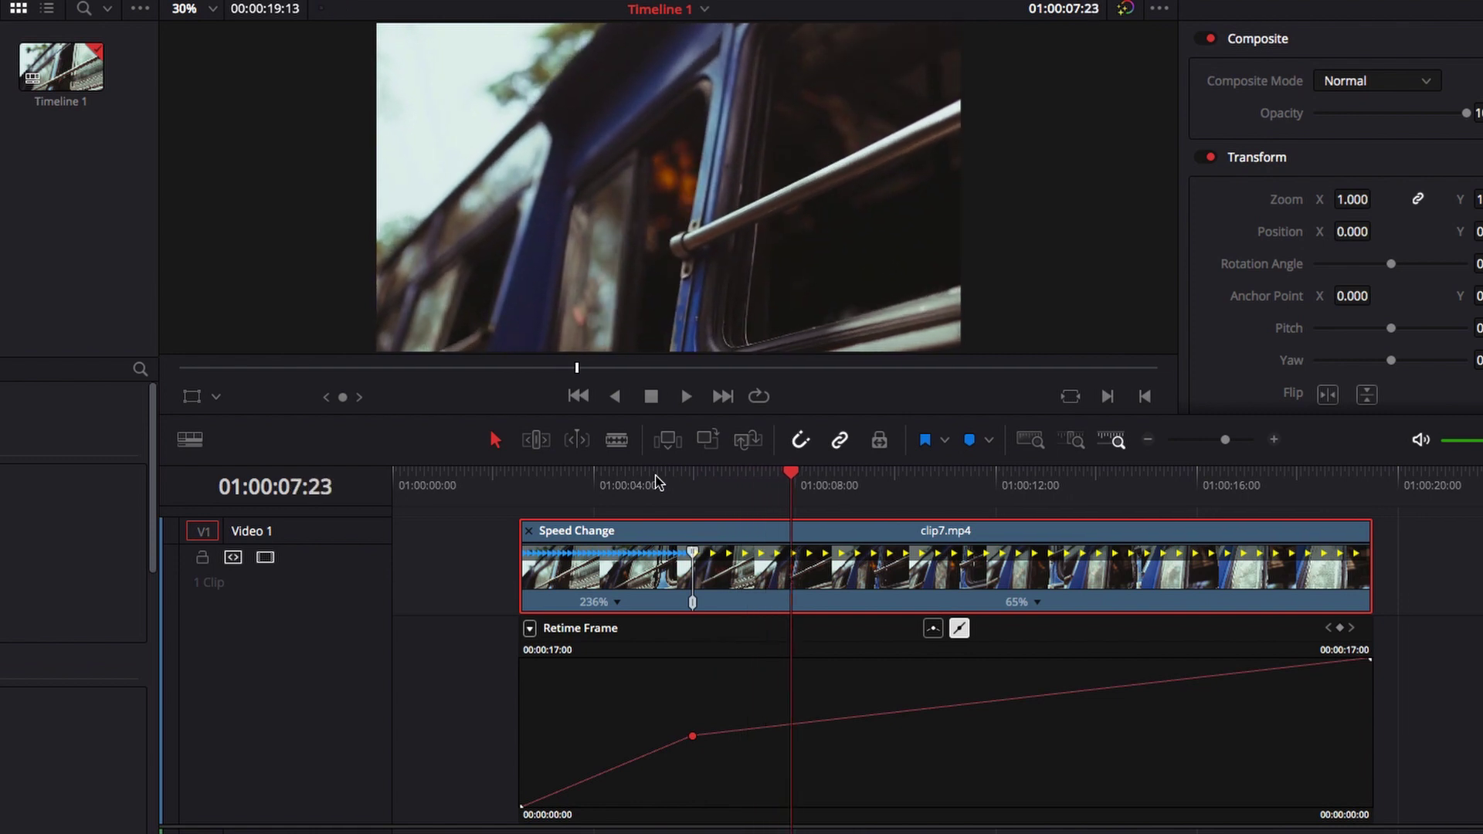
Slide the keyframe earlier so clip7 plays 530% then 56%, previewing from 01:00:03:14.
mouse_move(690, 735)
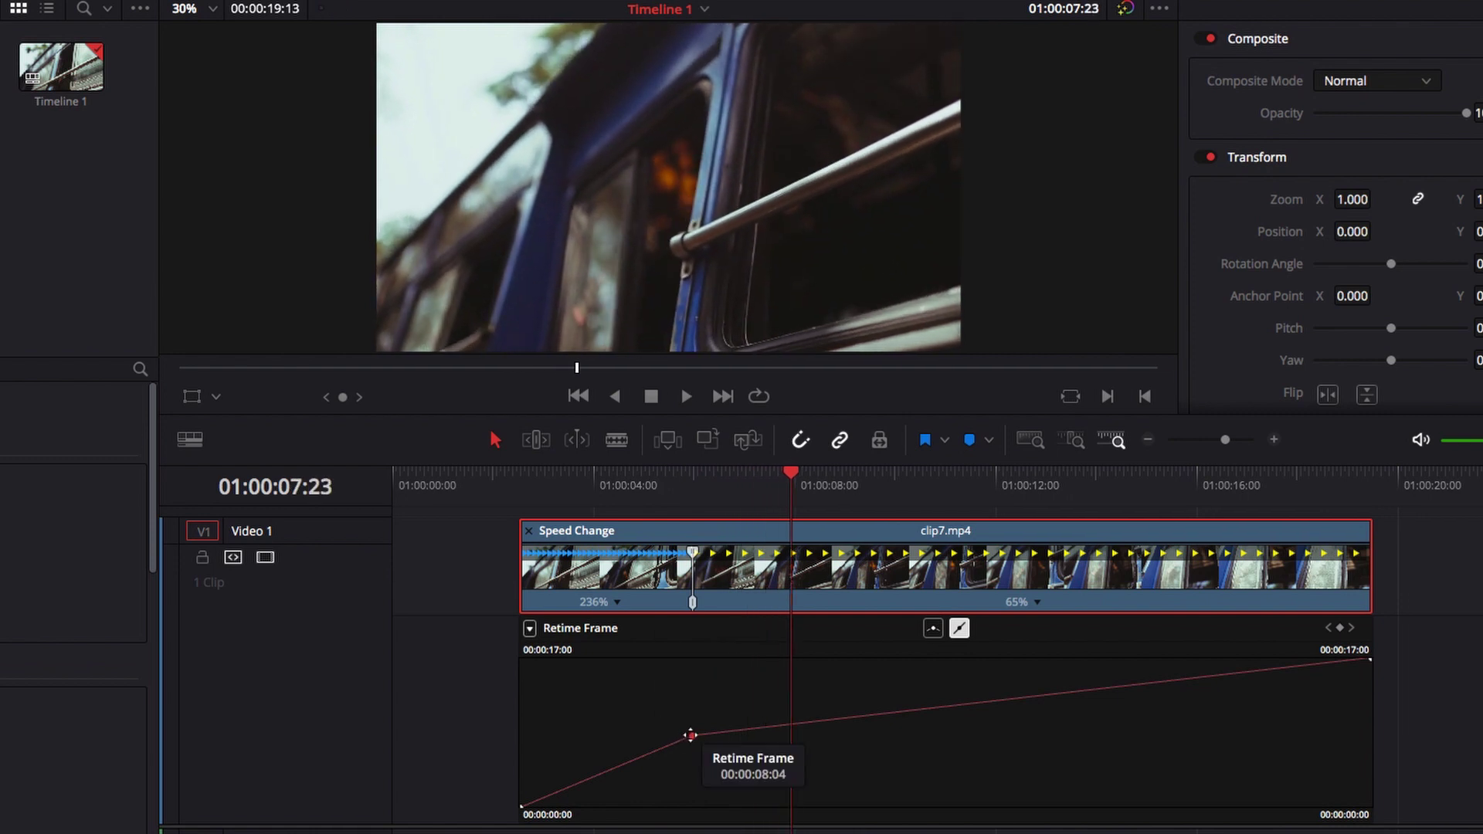
left_click_drag(693, 734, 593, 734)
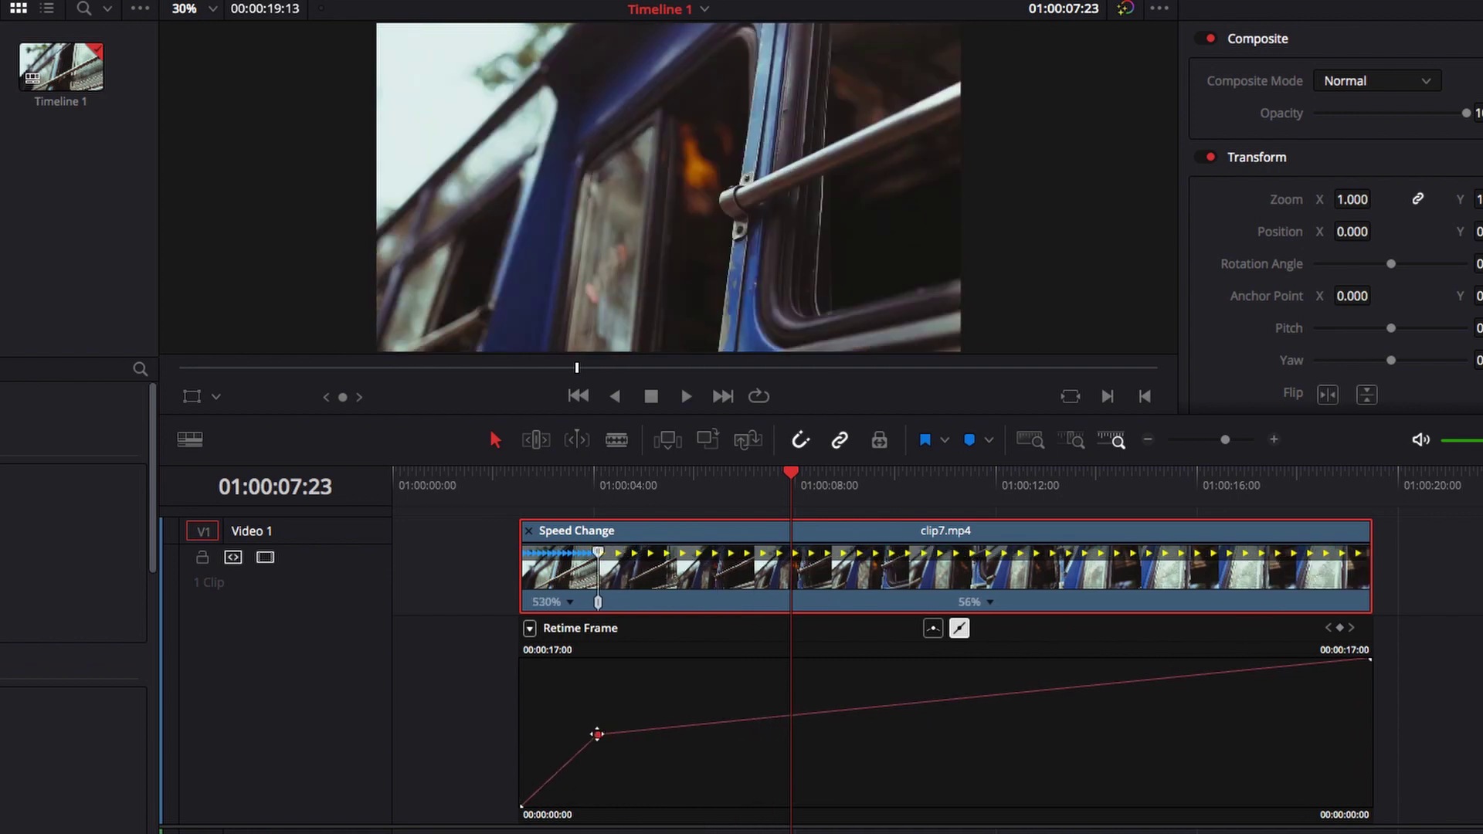
left_click(572, 476)
key("space")
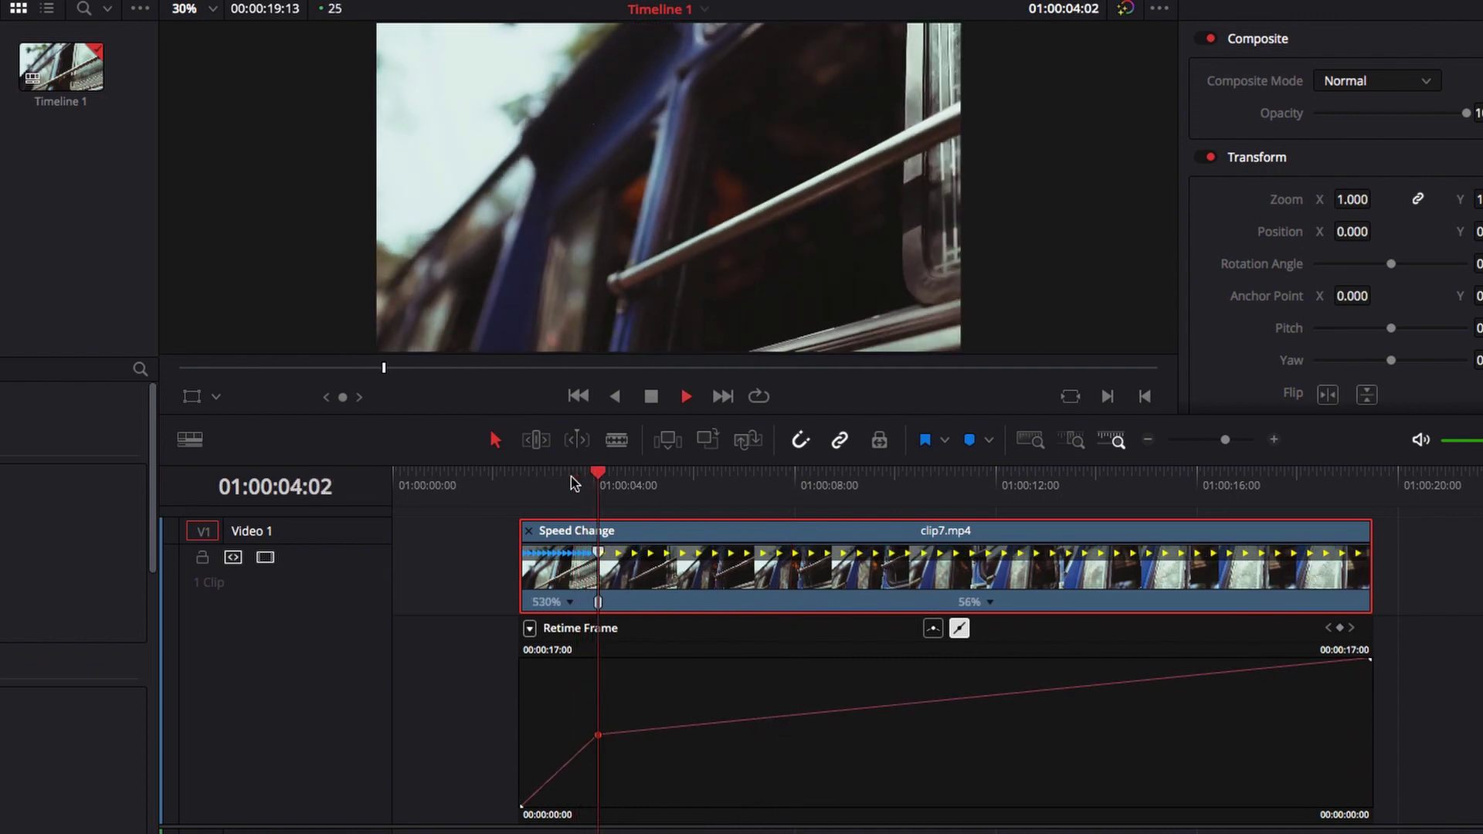
key("space")
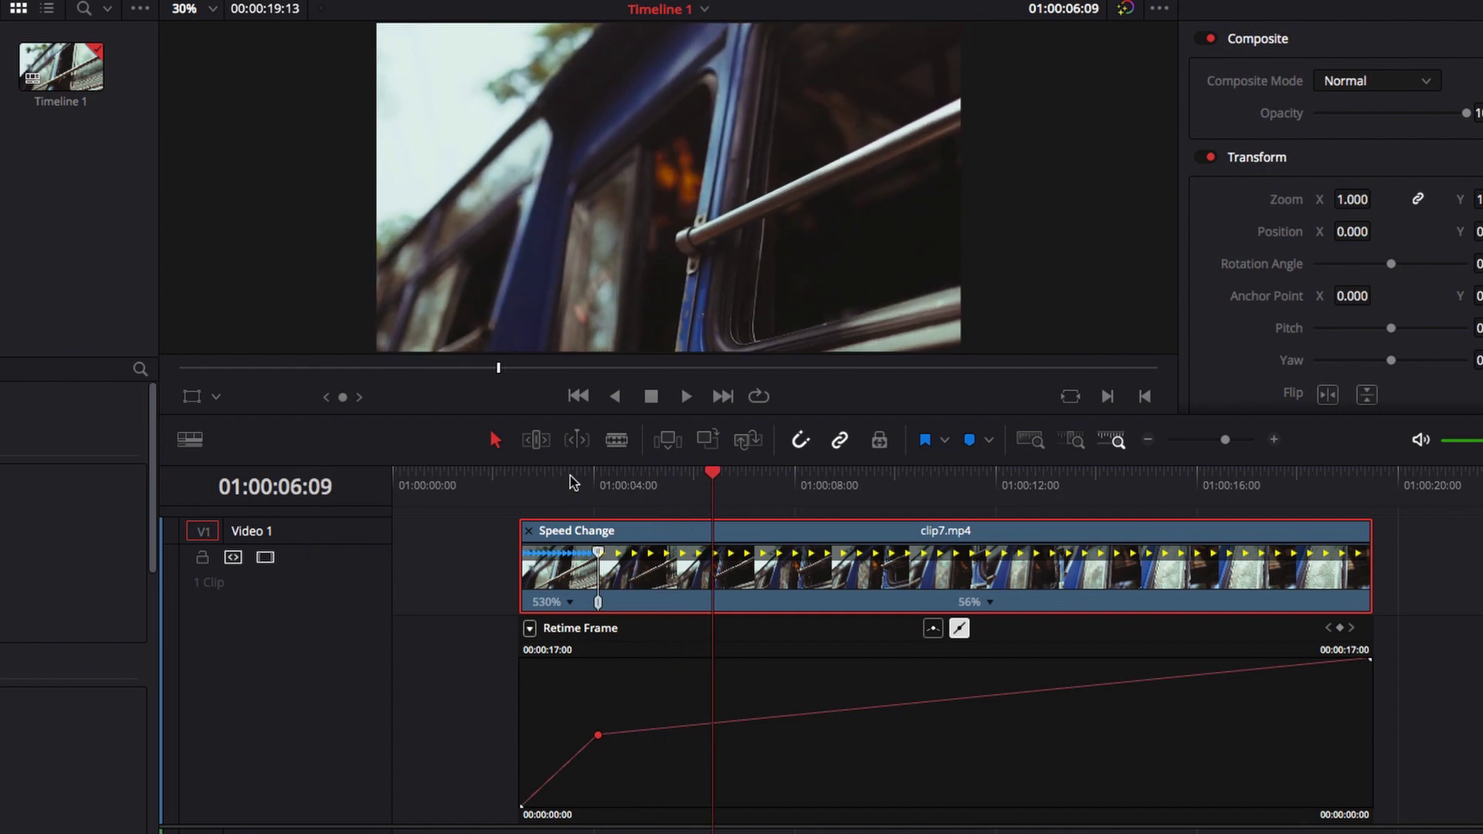
left_click(571, 476)
key("space")
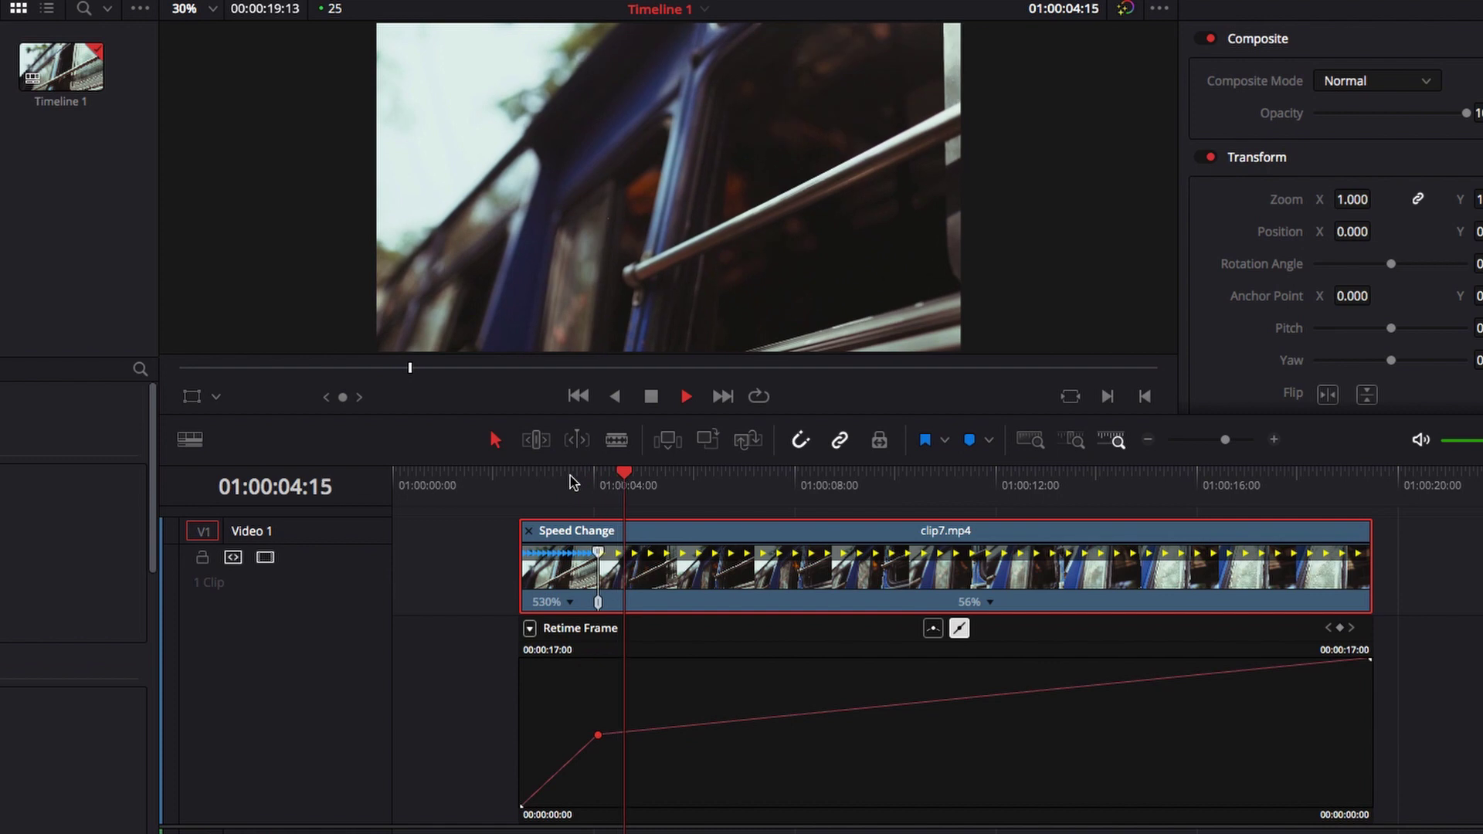
key("space")
left_click(570, 476)
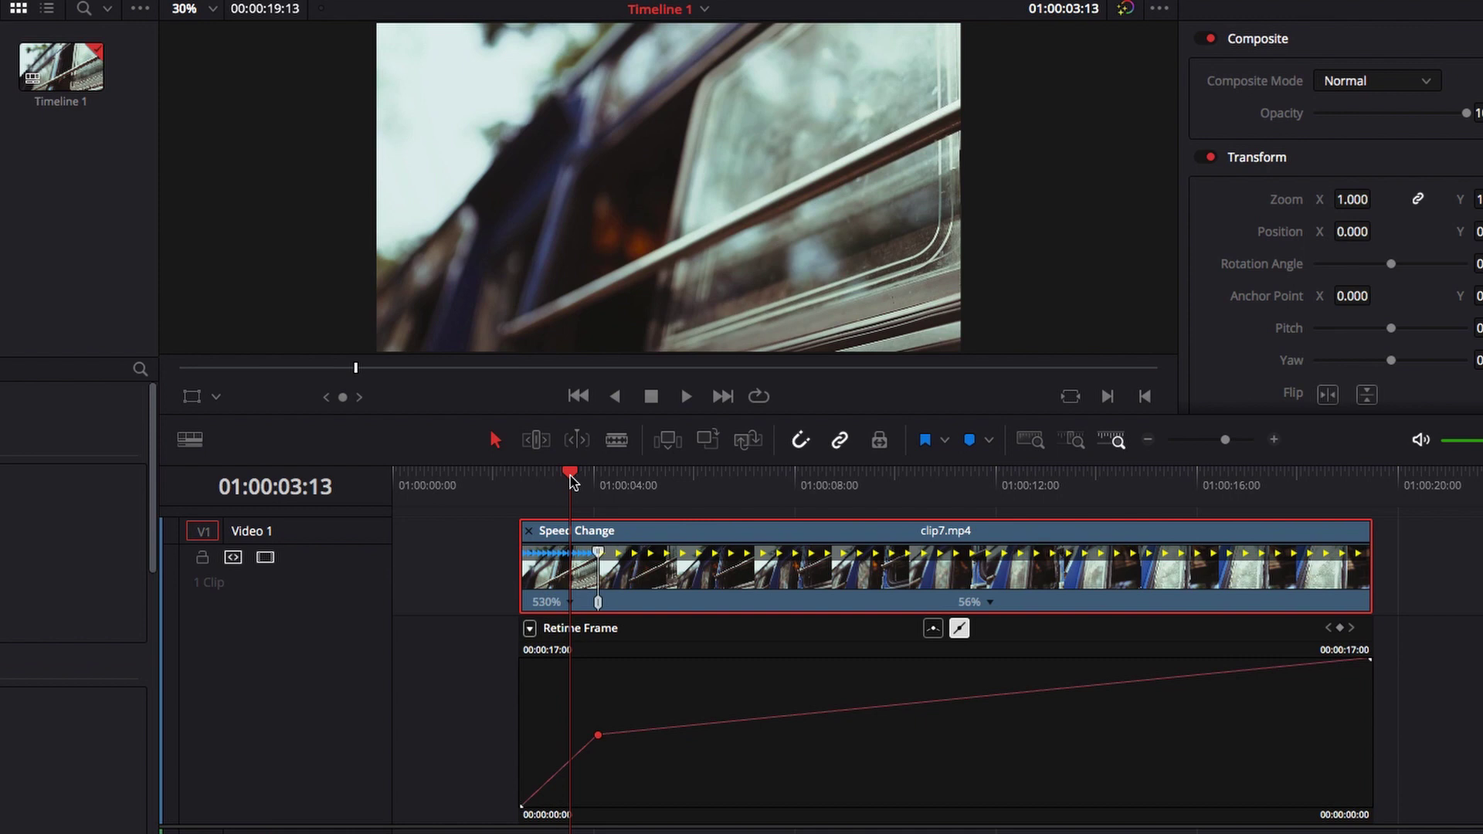
left_click_drag(570, 476, 521, 478)
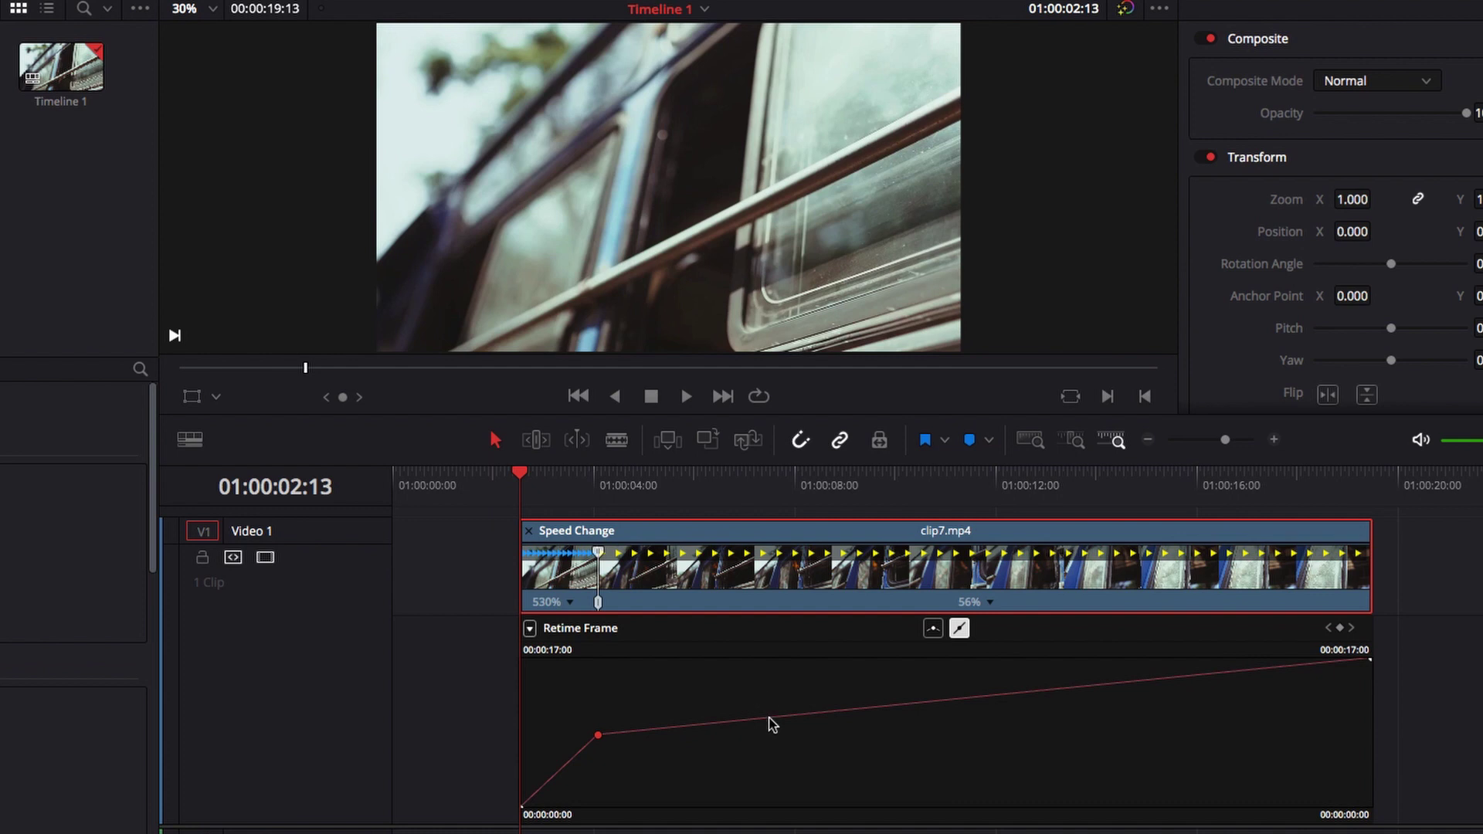
Add a second keyframe on the Retime Frame curve and play from about 01:00:05:05.
left_click(707, 725, "alt")
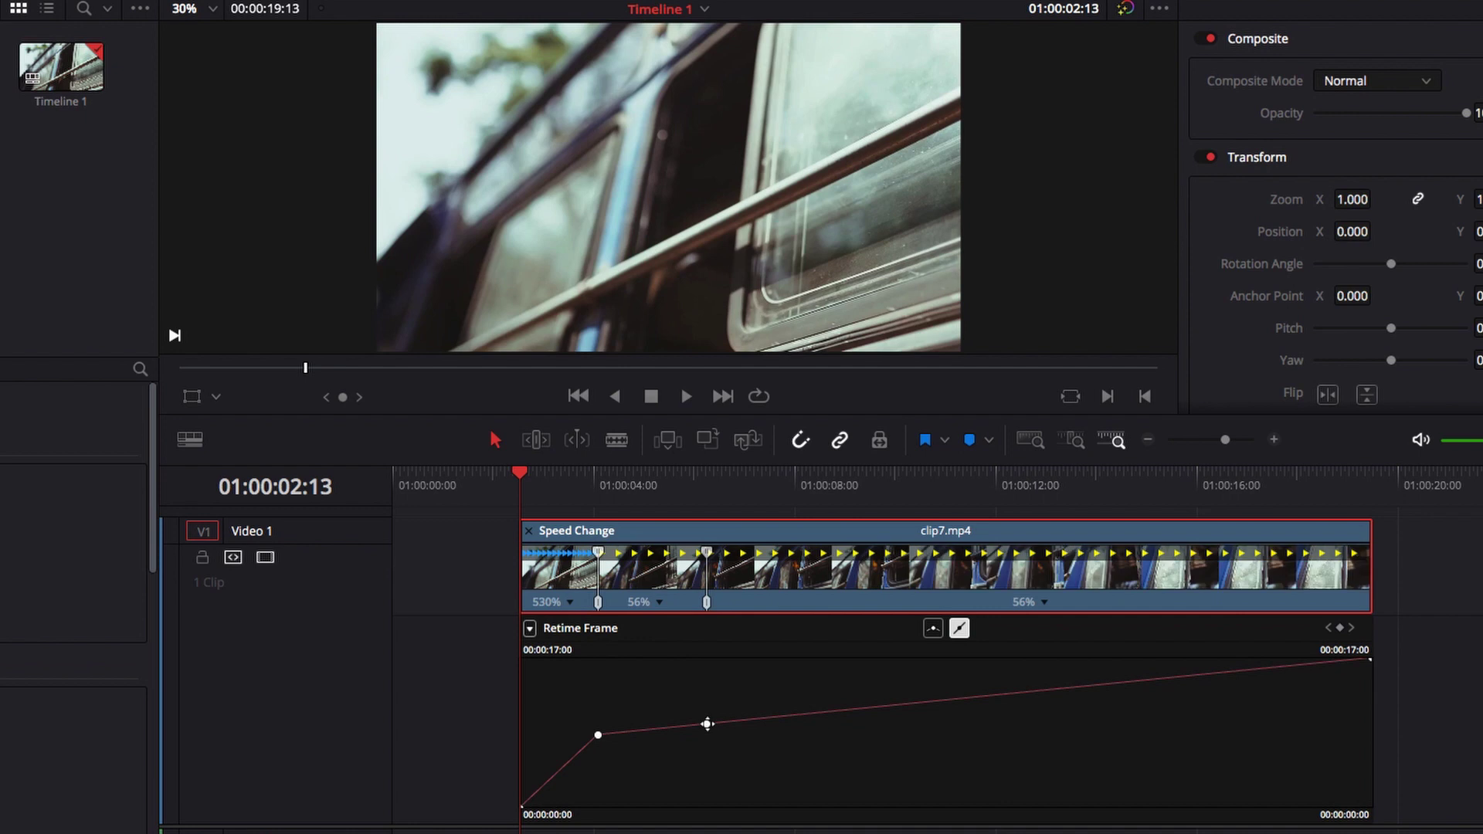
left_click(659, 481)
key("space")
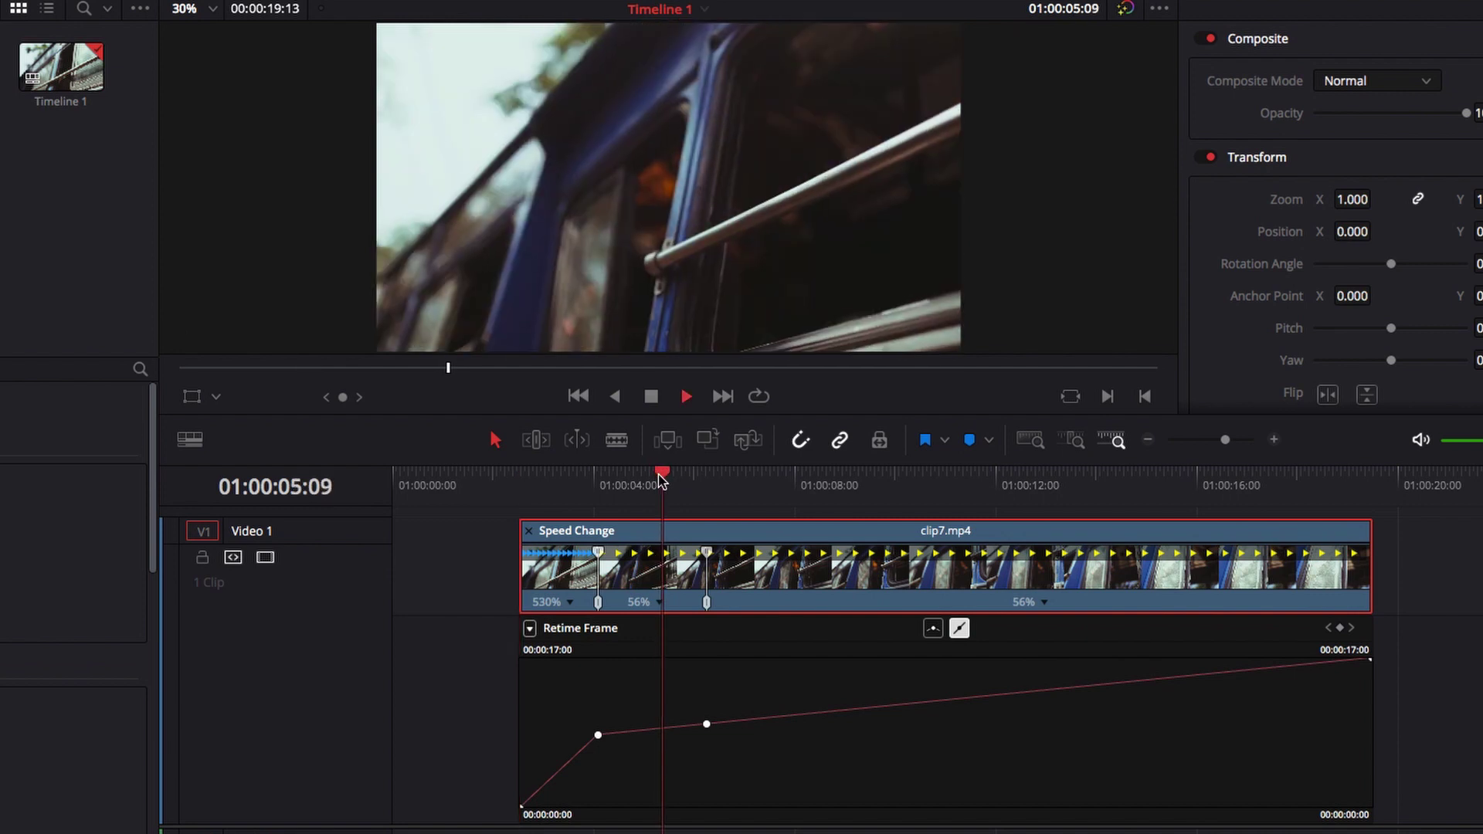
key("space")
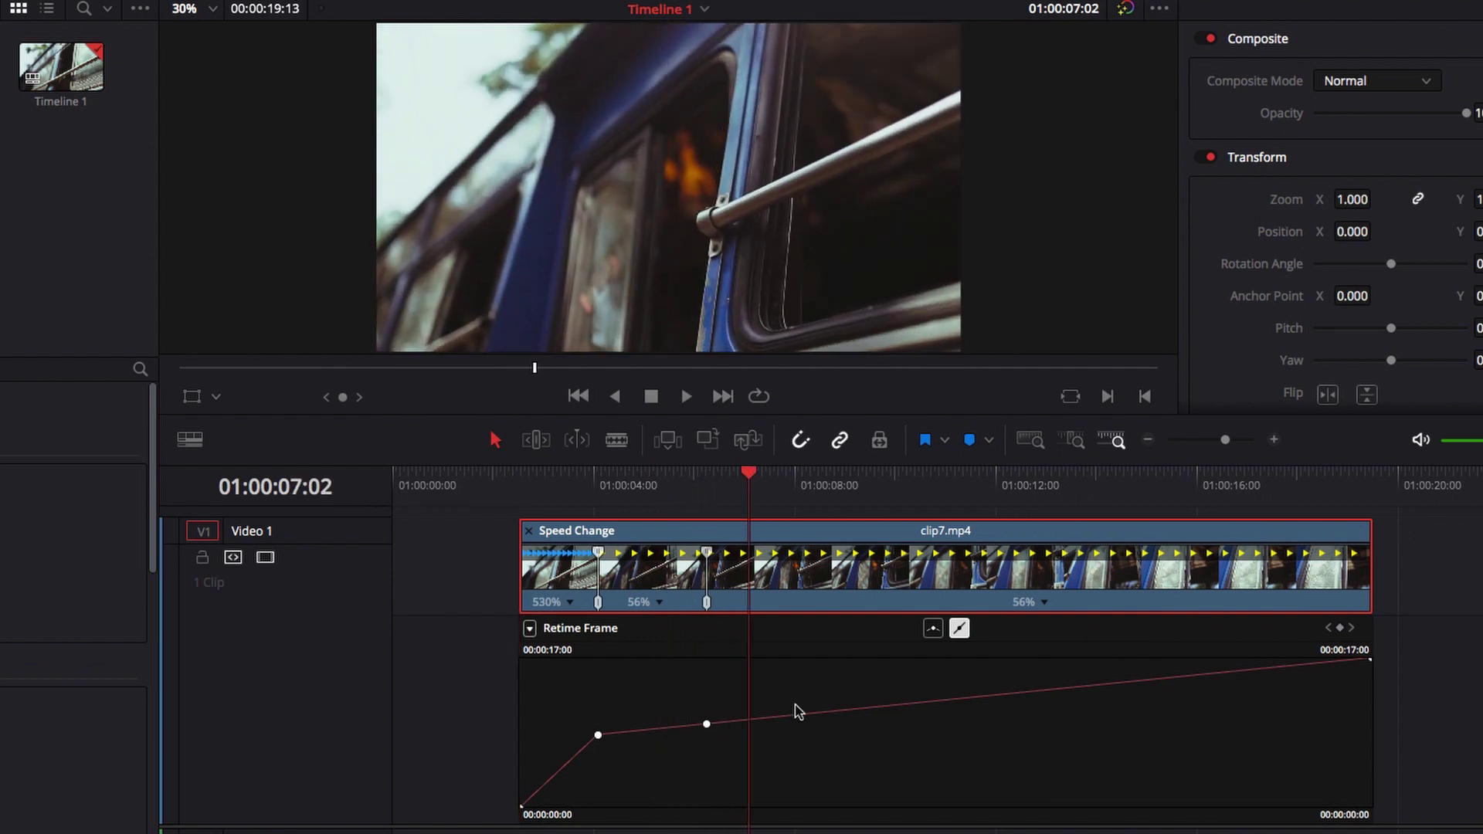
Lower the second keyframe, making the middle section play in reverse, and preview from 01:00:03:16.
mouse_move(707, 726)
left_click(704, 475)
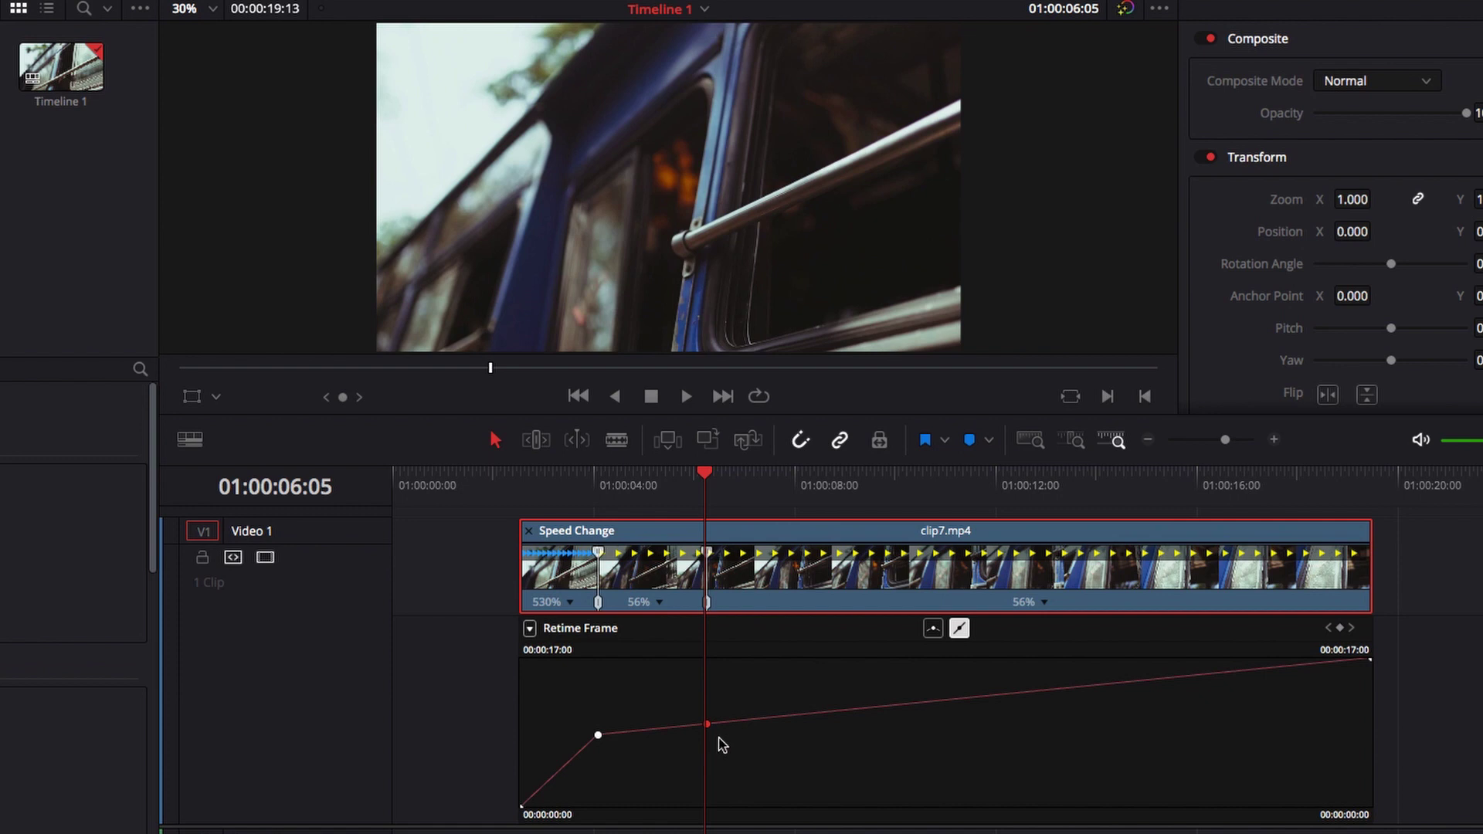
mouse_move(711, 724)
left_click_drag(707, 724, 708, 753)
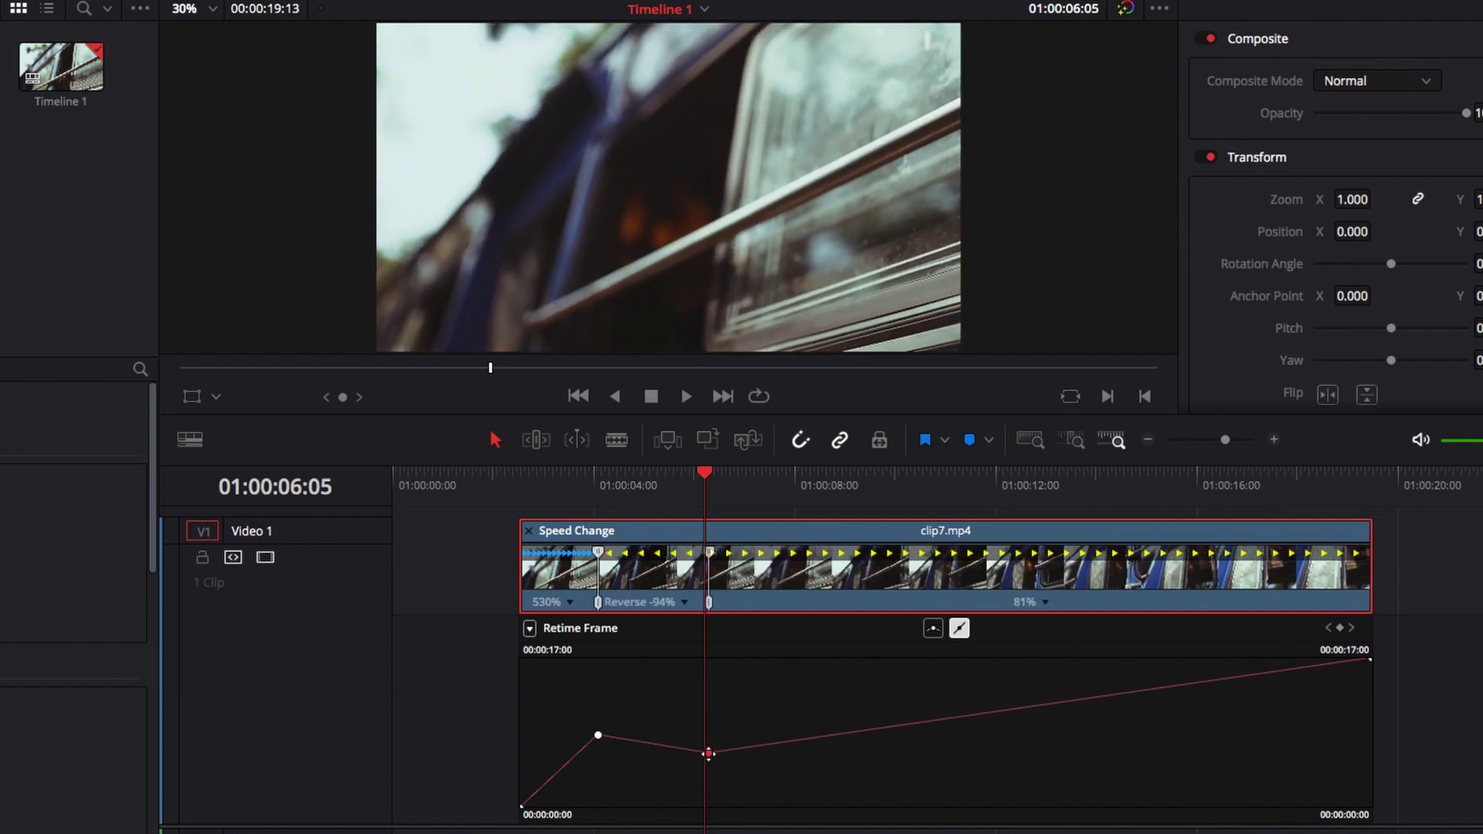
left_click(578, 479)
key("space")
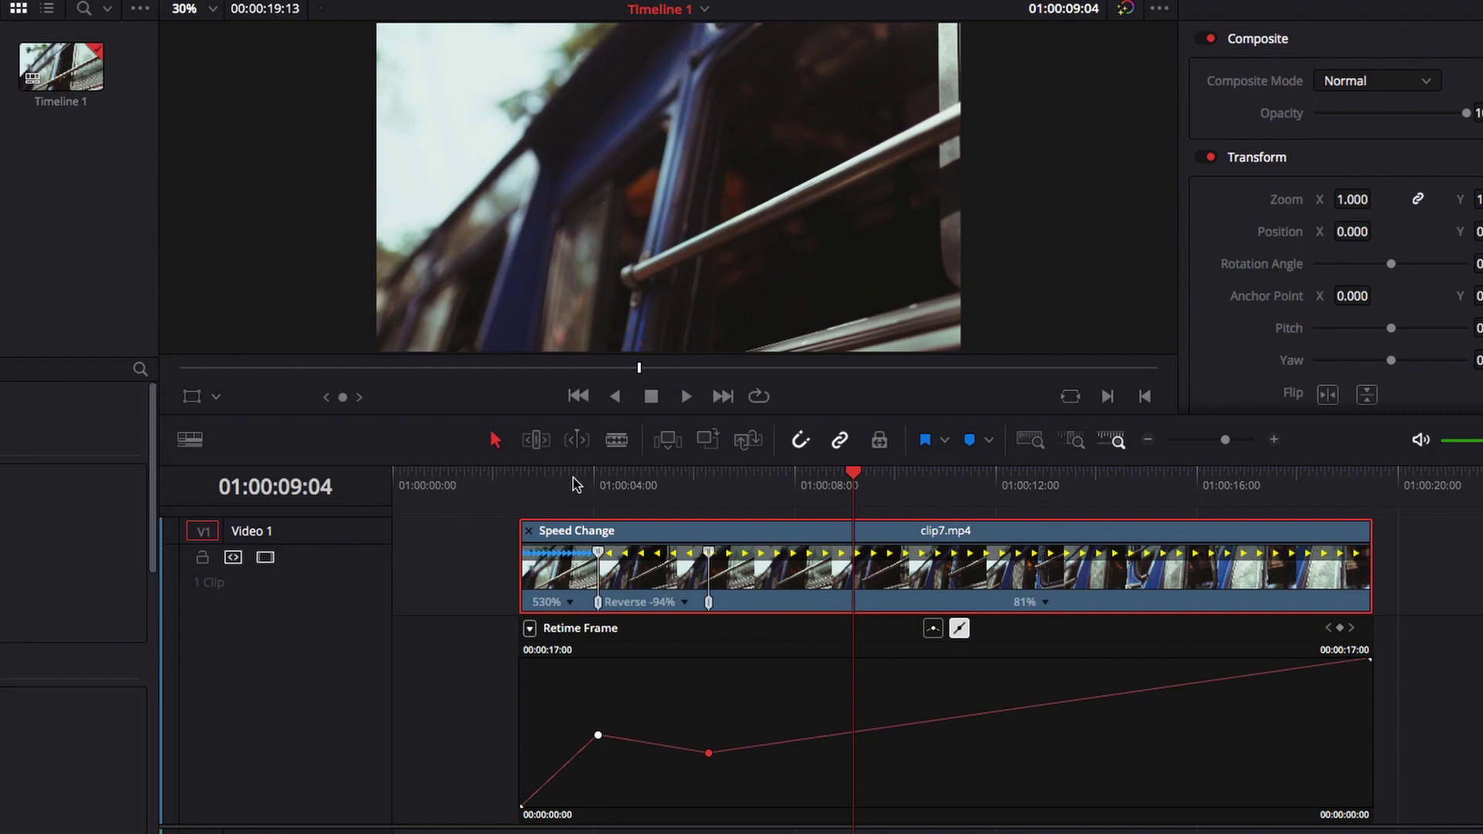
Raise the second keyframe so the sections read 530%, 130% and 44%, and preview.
mouse_move(707, 755)
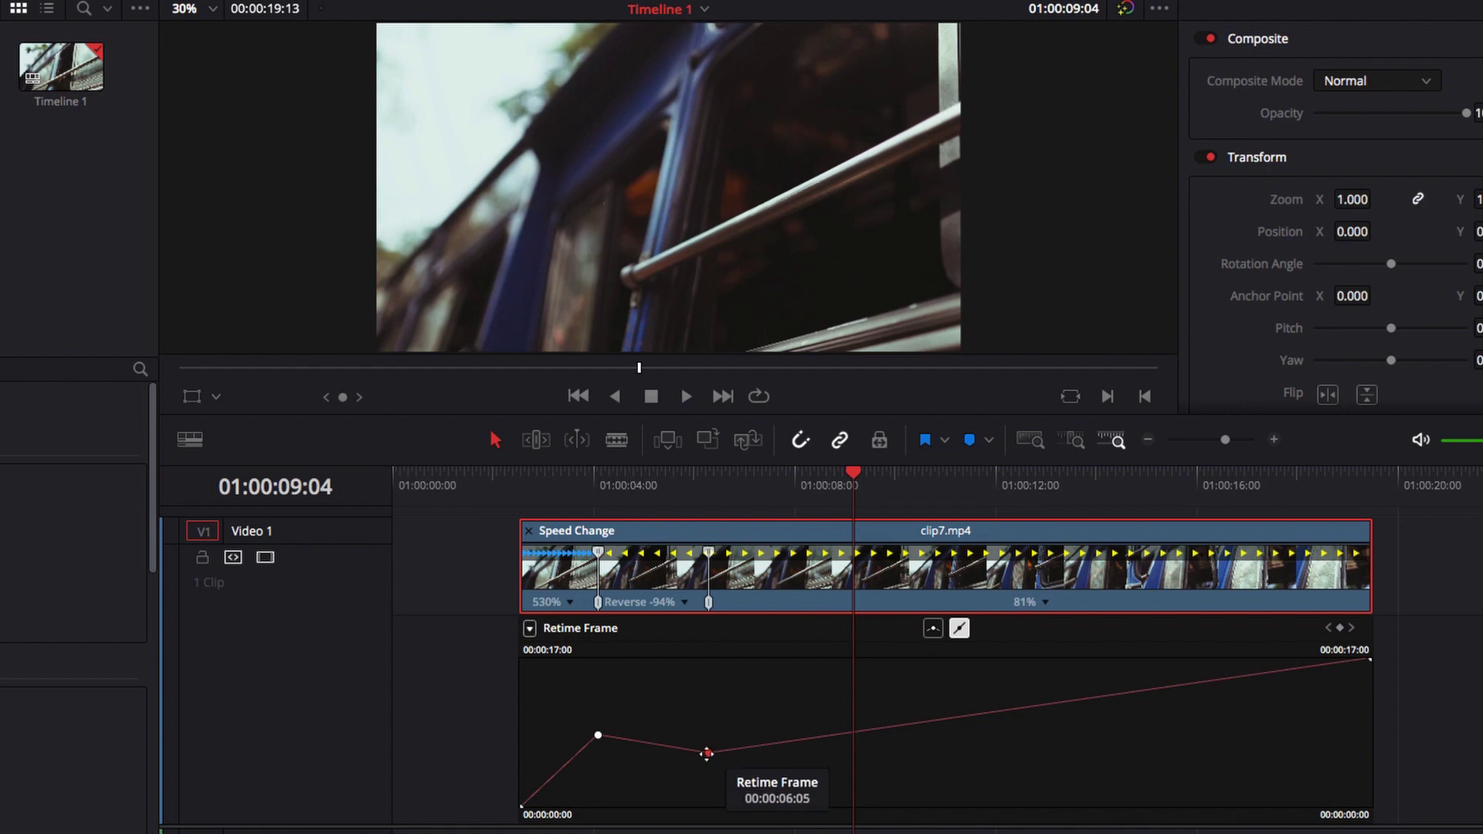
left_click_drag(709, 754, 711, 709)
left_click(581, 494)
key("space")
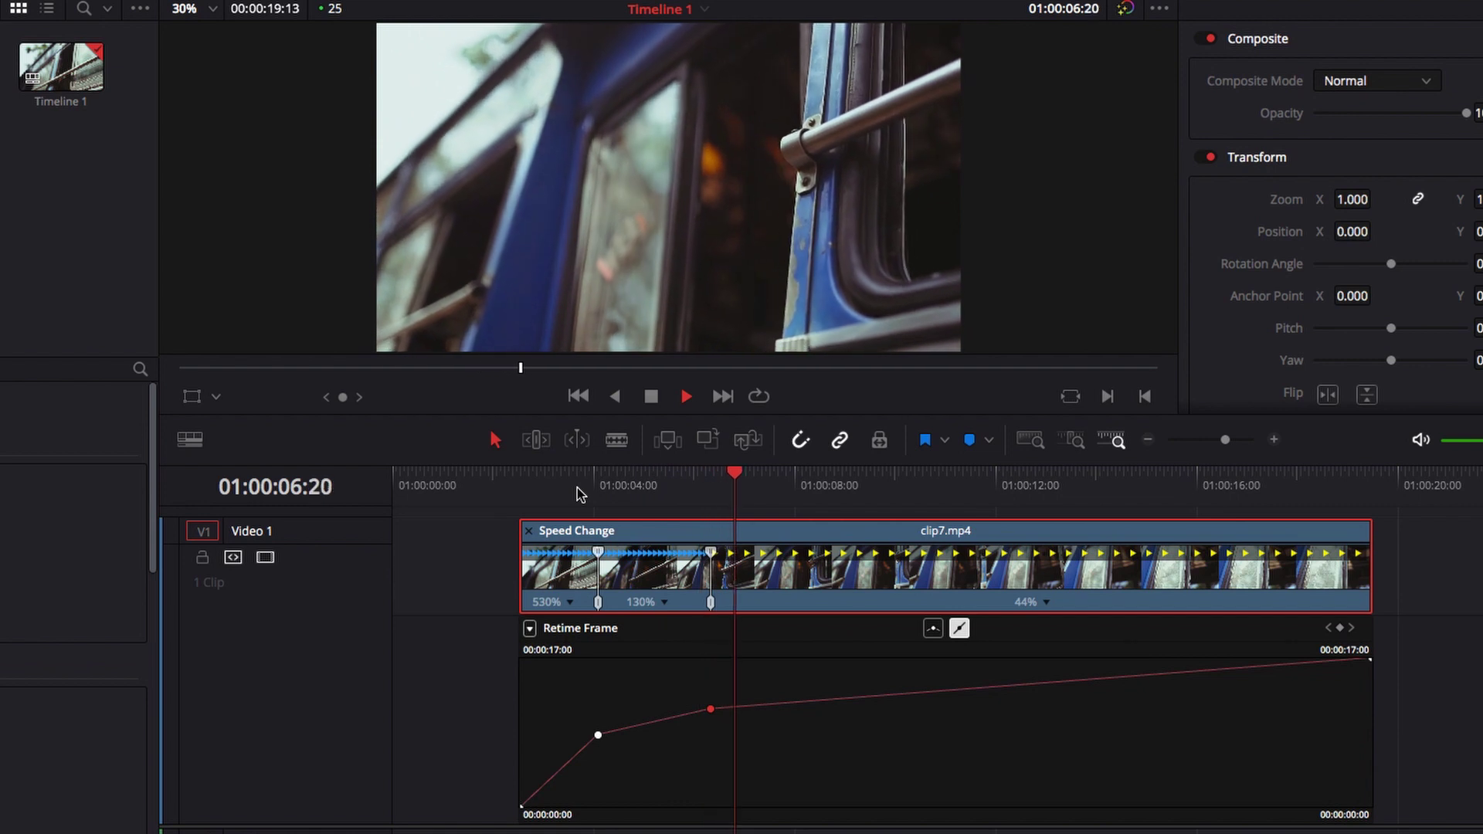
key("space")
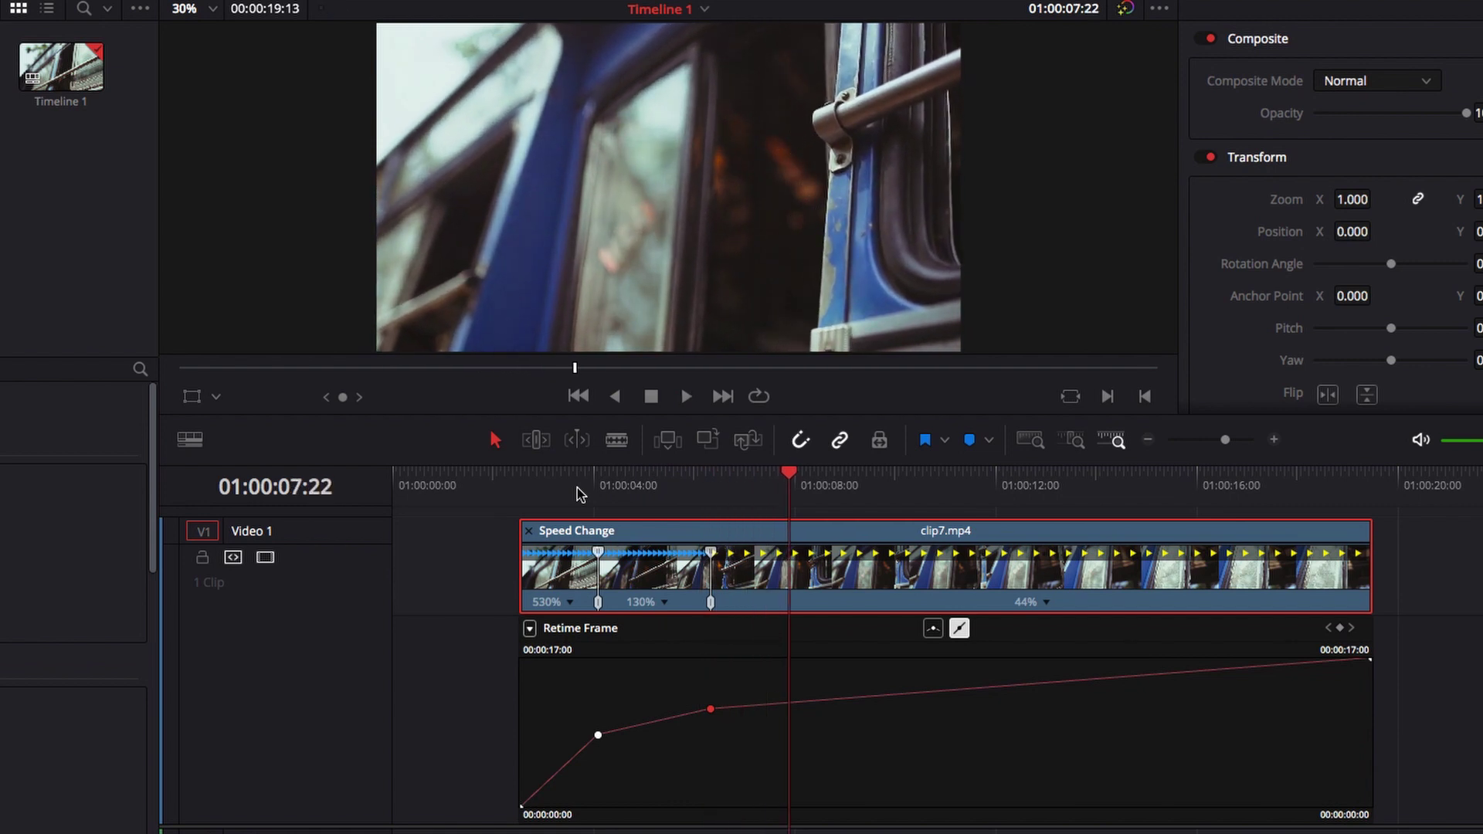
left_click(599, 735)
left_click(599, 736)
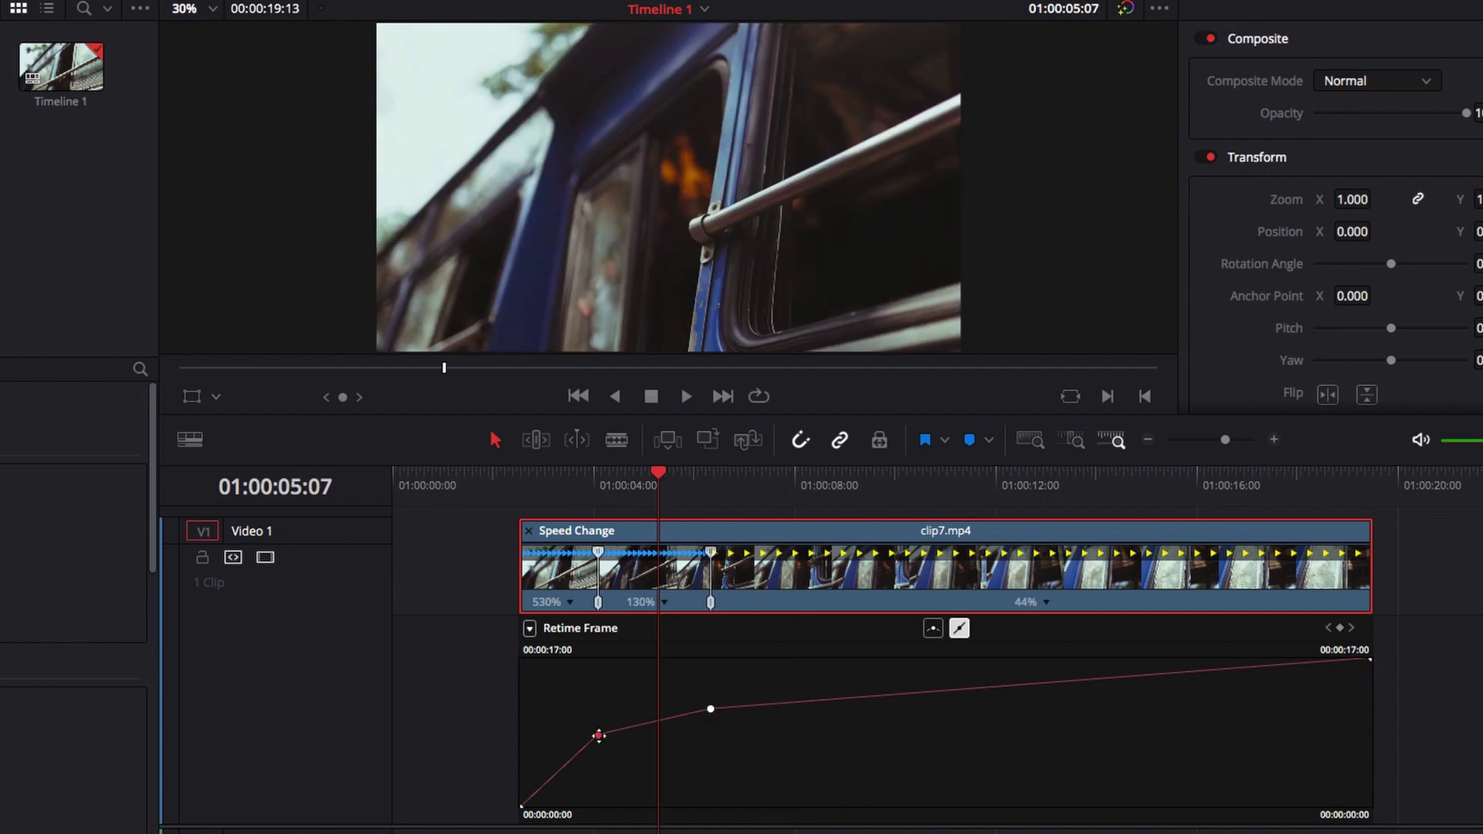
Make the first retime keyframe a smooth Bezier point with short easing handles, previewing from 01:00:03:03.
left_click(934, 634)
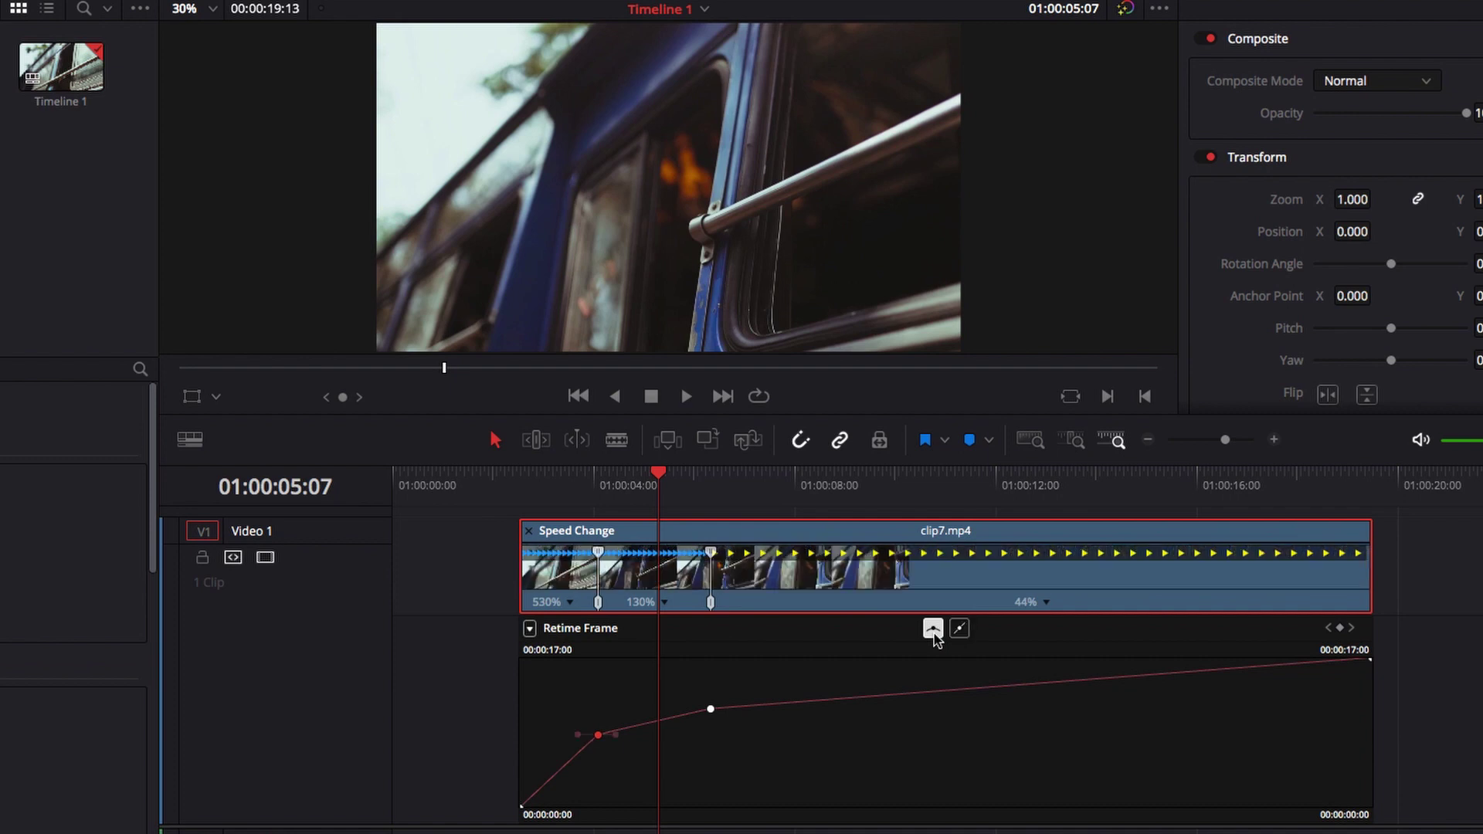
left_click_drag(573, 494, 552, 480)
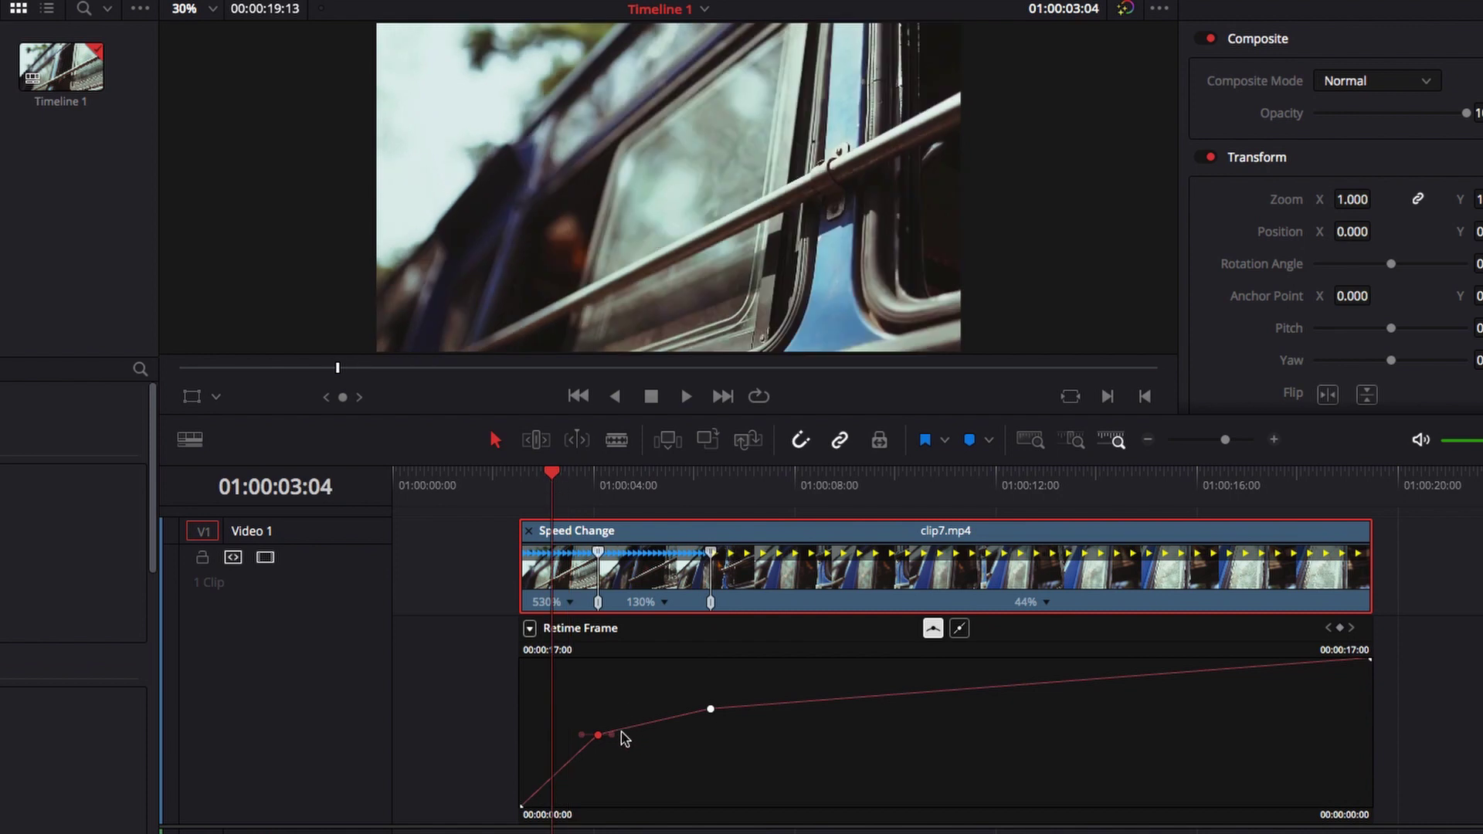
left_click_drag(613, 735, 643, 735)
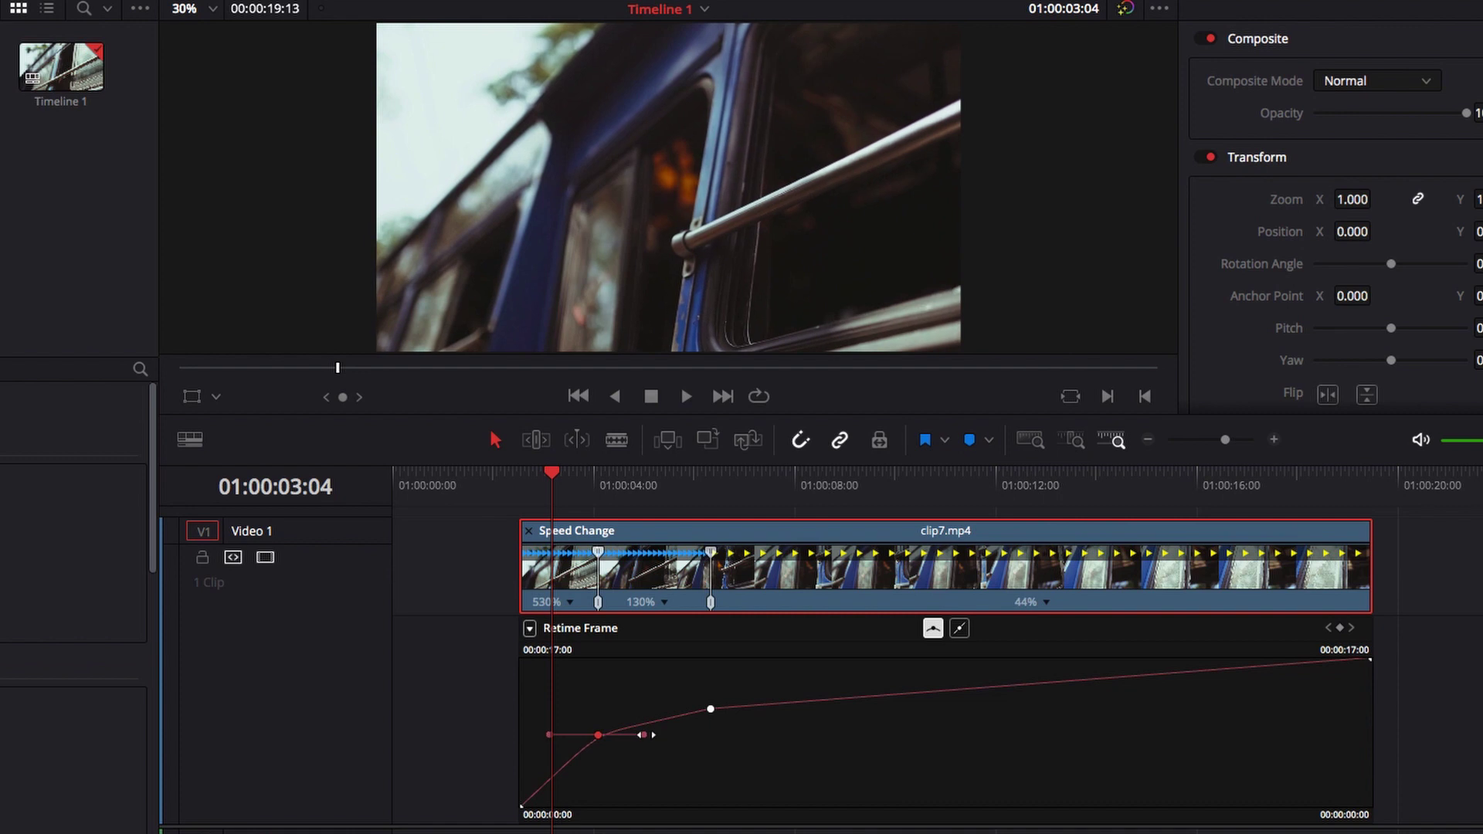
key("space")
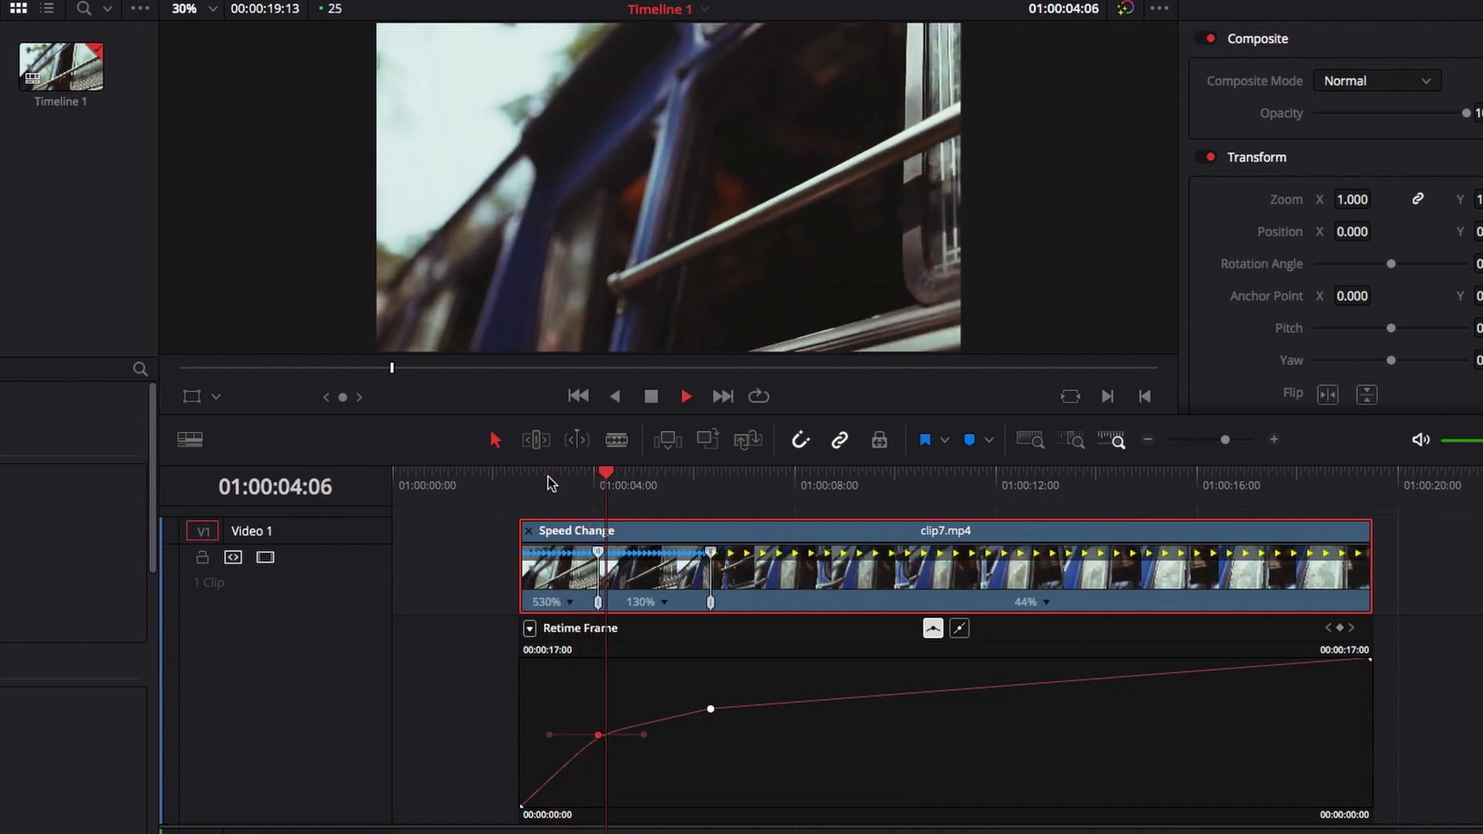
key("space")
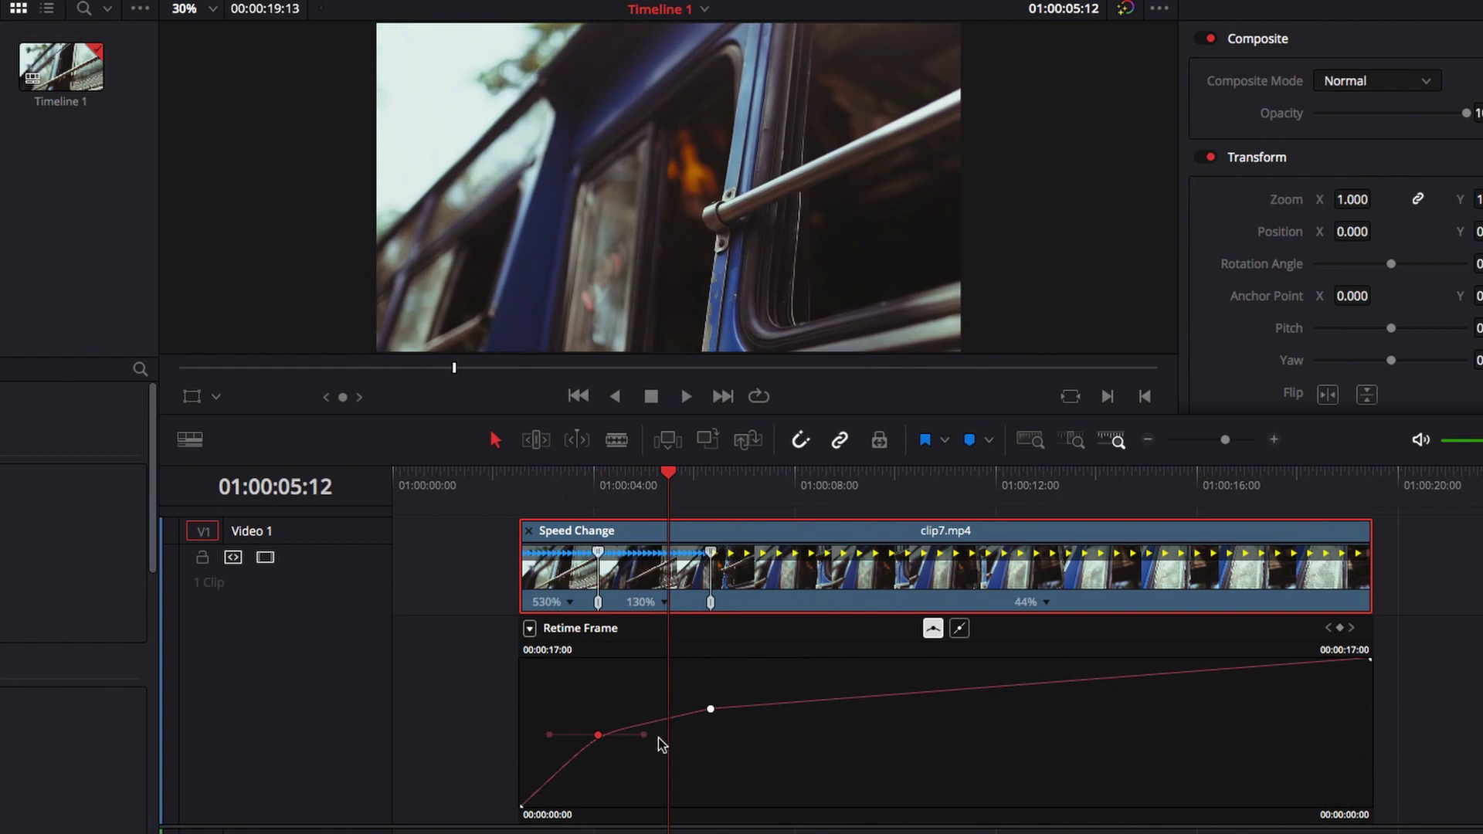
left_click_drag(646, 735, 615, 735)
left_click(553, 485)
key("space")
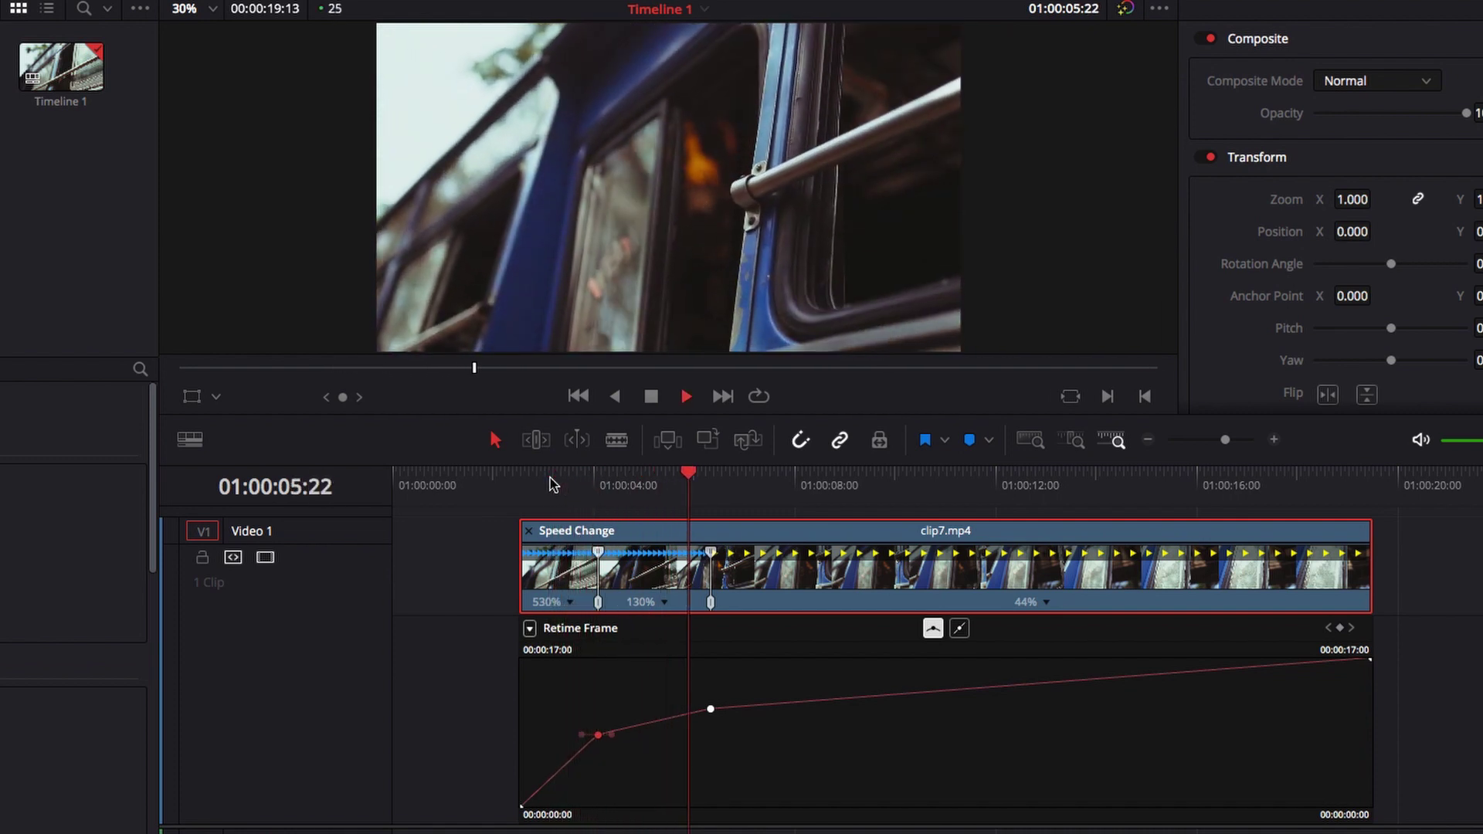
key("space")
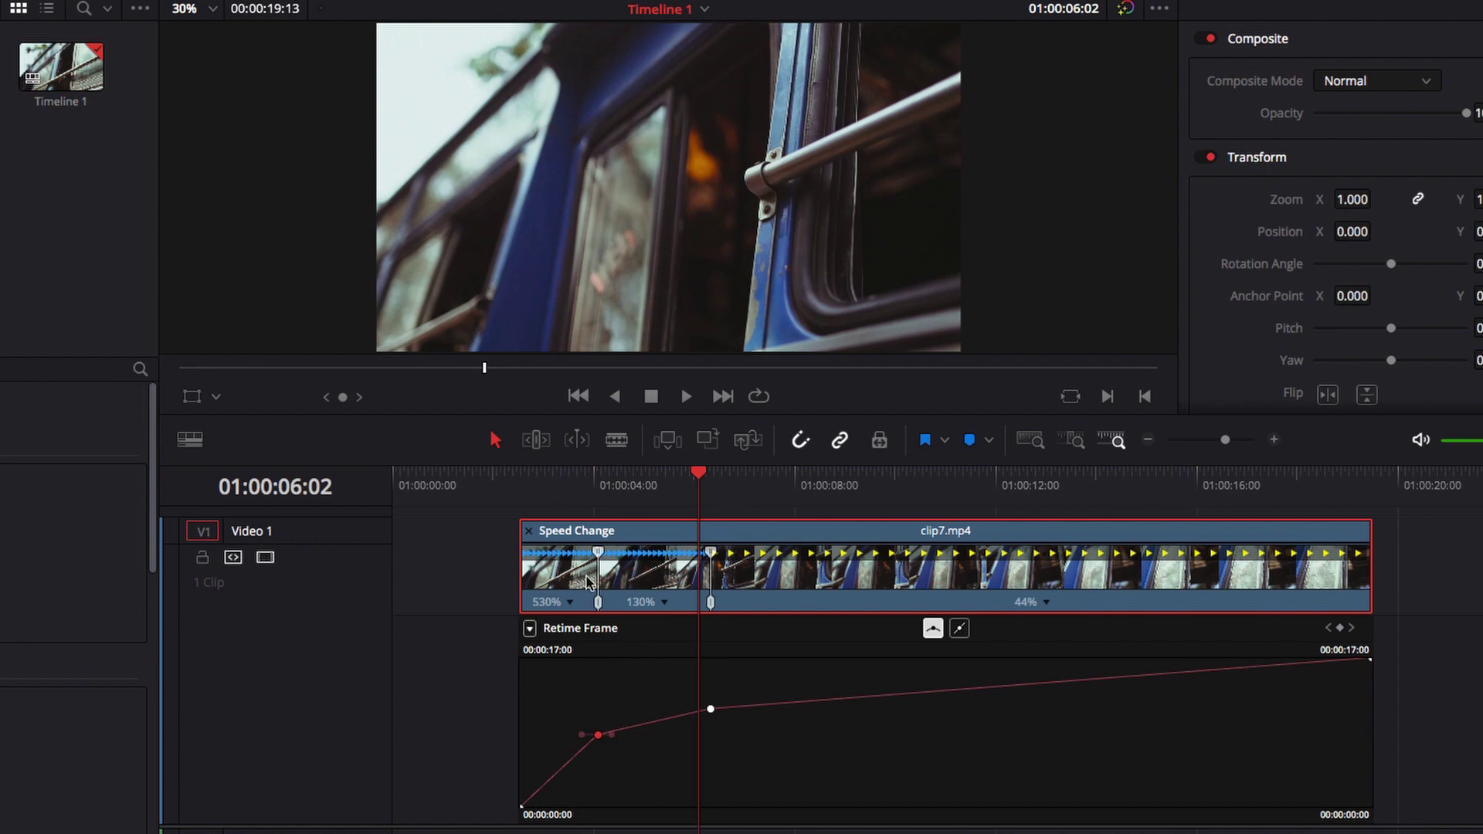
Delete both retime keyframes from clip7's Retime Frame curve.
left_click(653, 750)
left_click(598, 735)
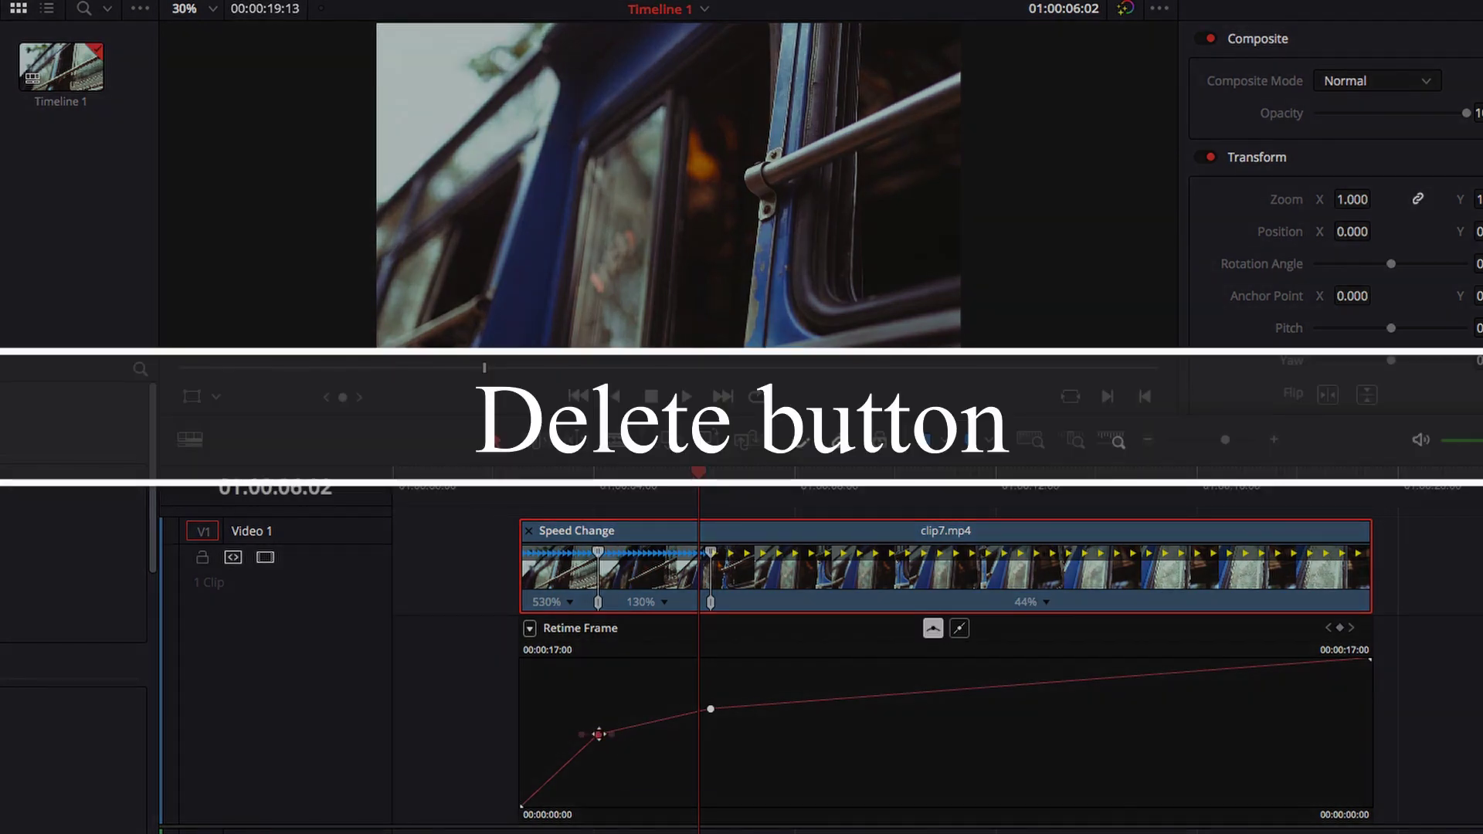
key("Delete")
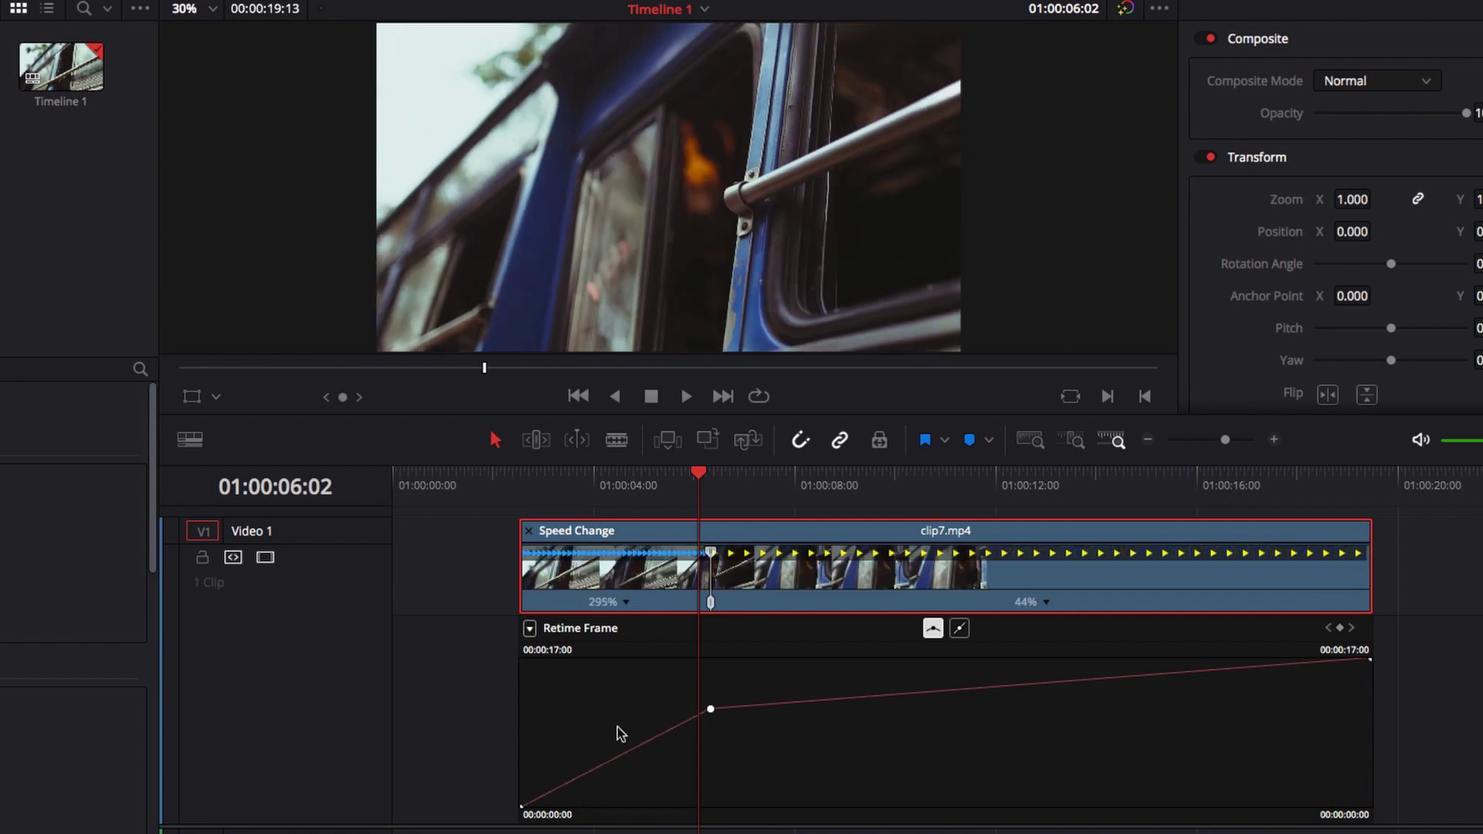
left_click(712, 709)
key("Delete")
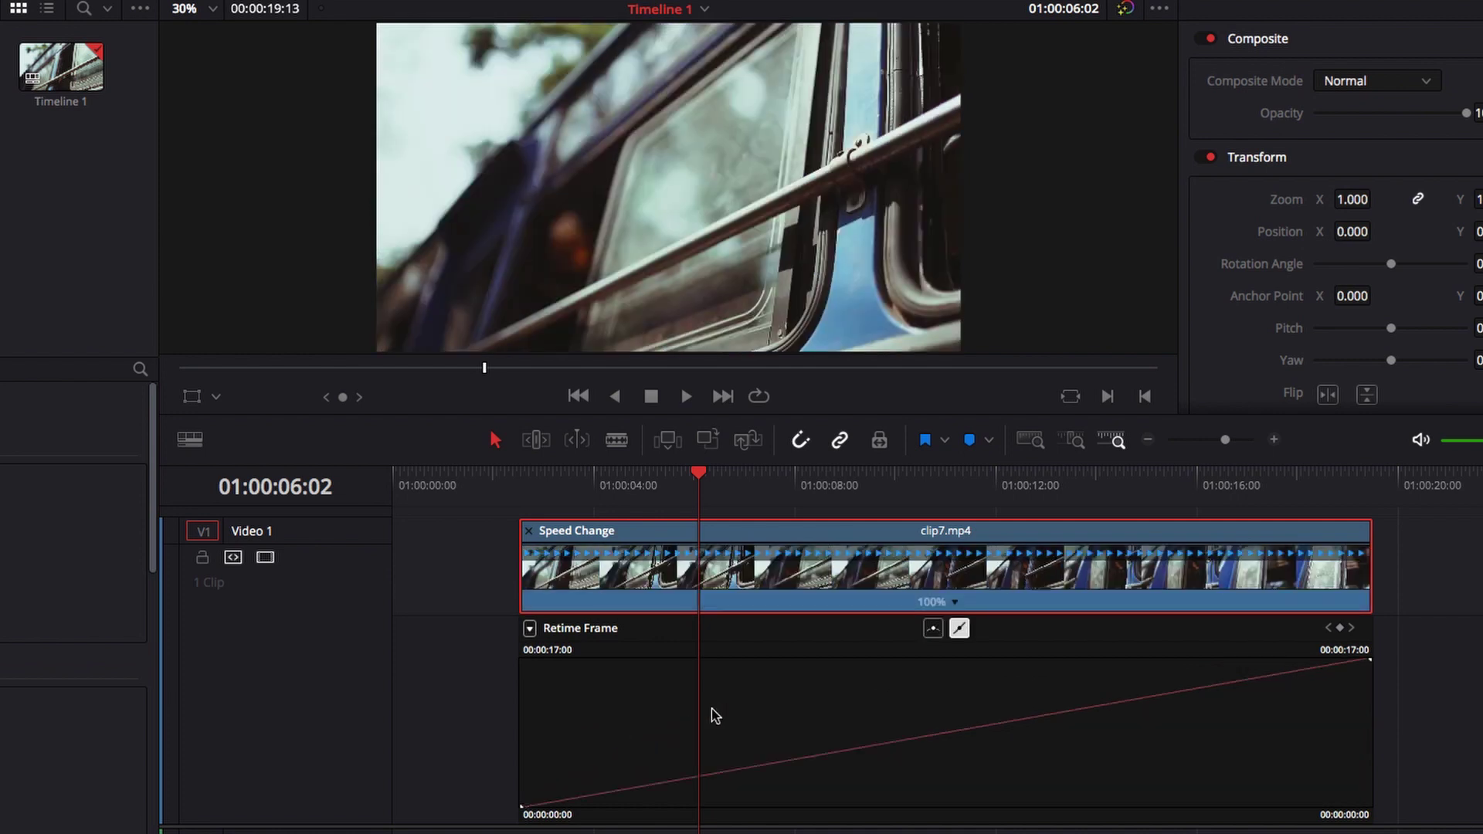
Play clip7 from 01:00:04:15, skipping ahead to 01:00:16:05 to confirm constant 100% speed.
left_click(627, 477)
key("space")
left_click(860, 477)
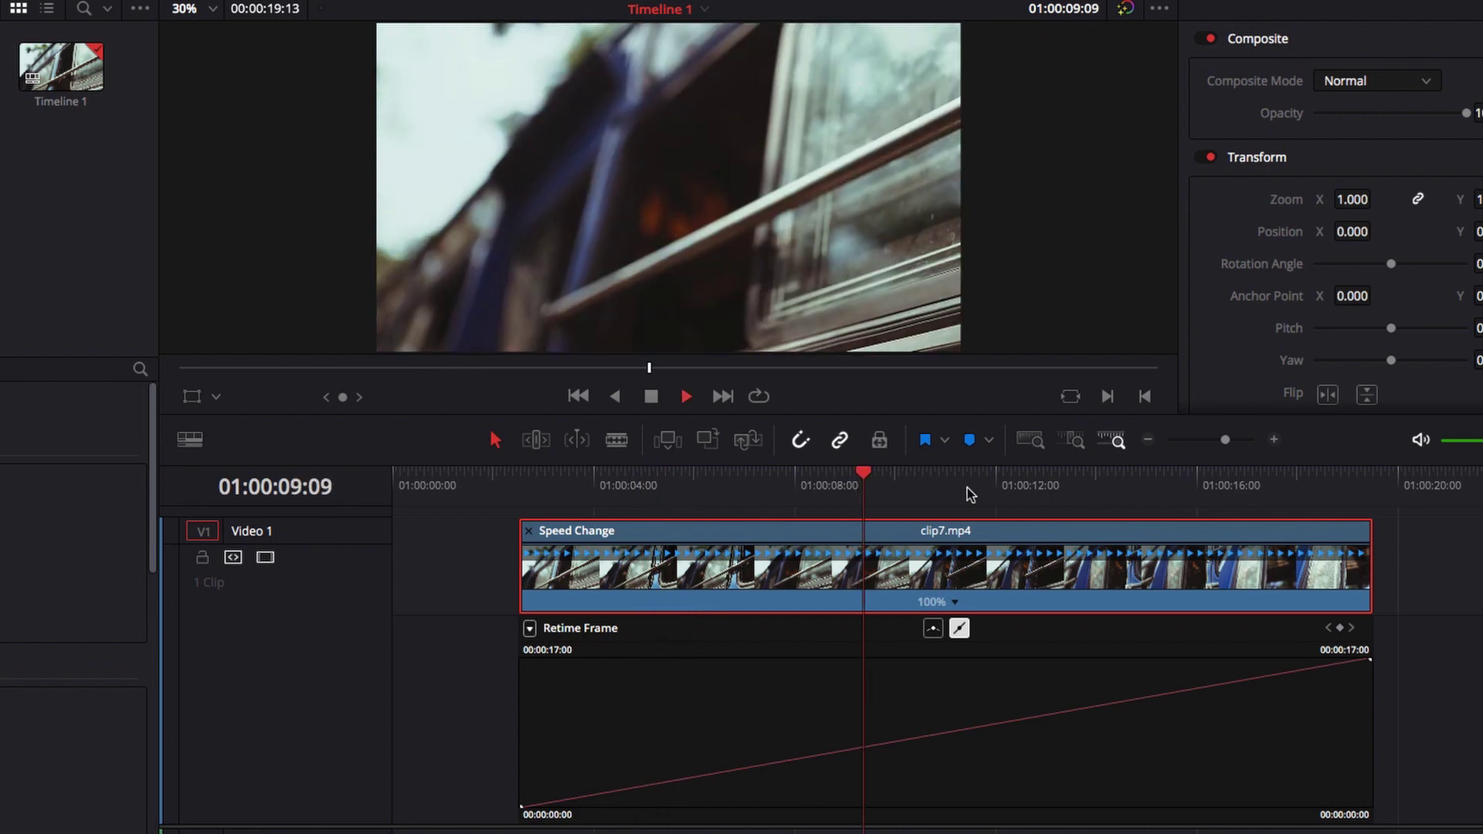
left_click(1084, 481)
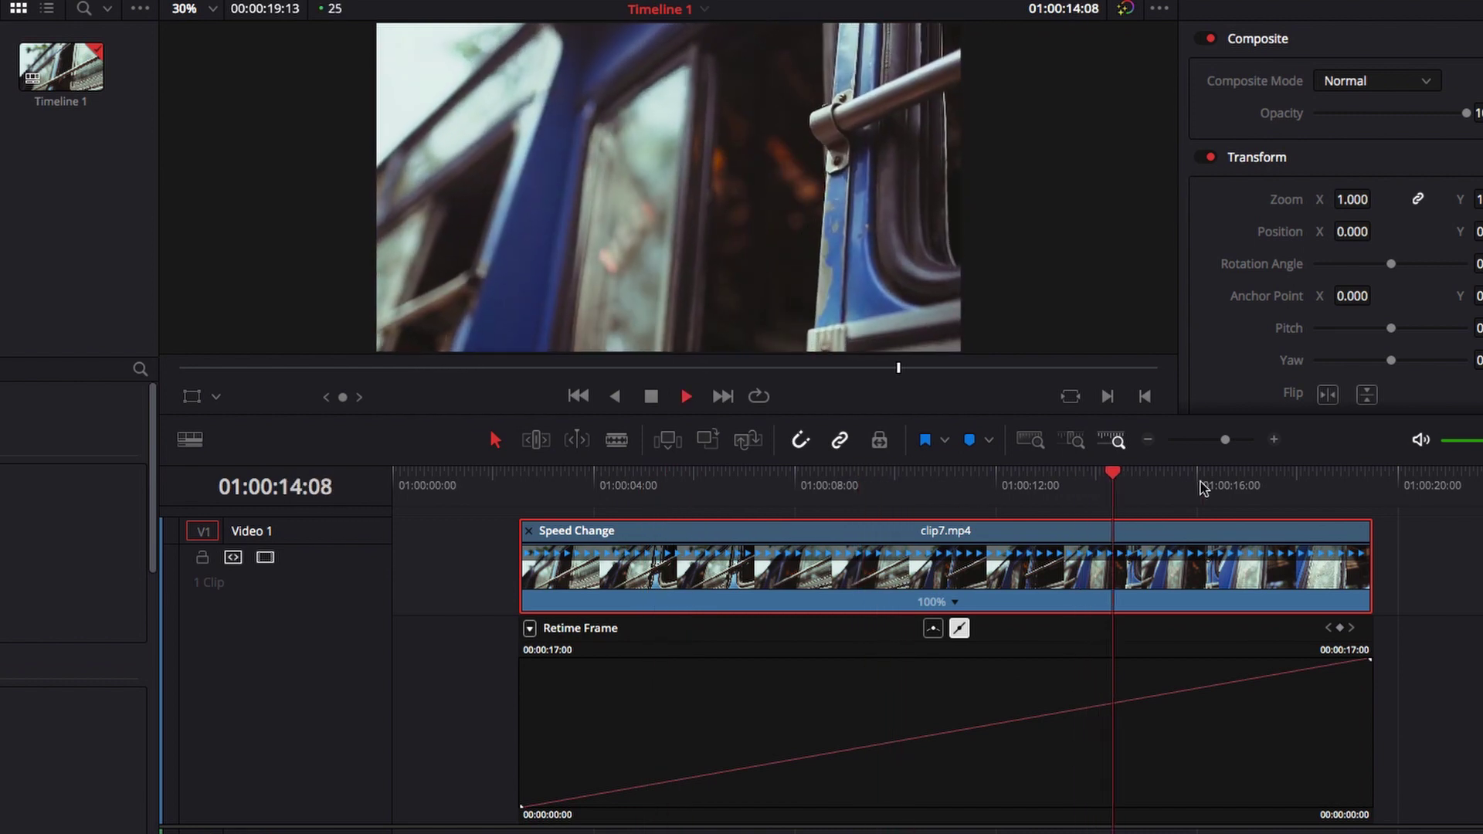
left_click(1217, 481)
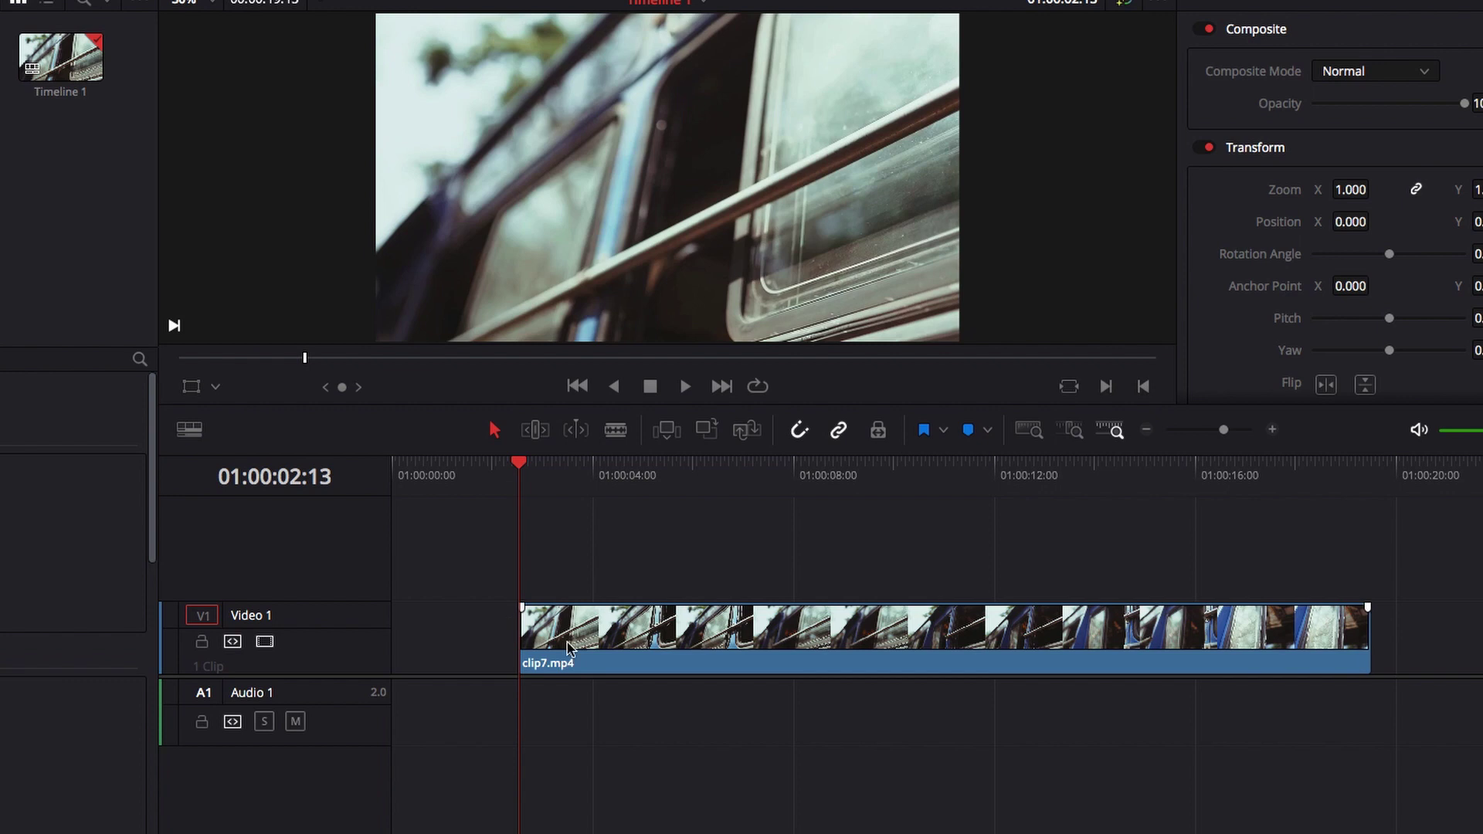
Show clip7.mp4's retime curve and Retime Controls, with the speed bar reading 100%.
left_click(639, 657)
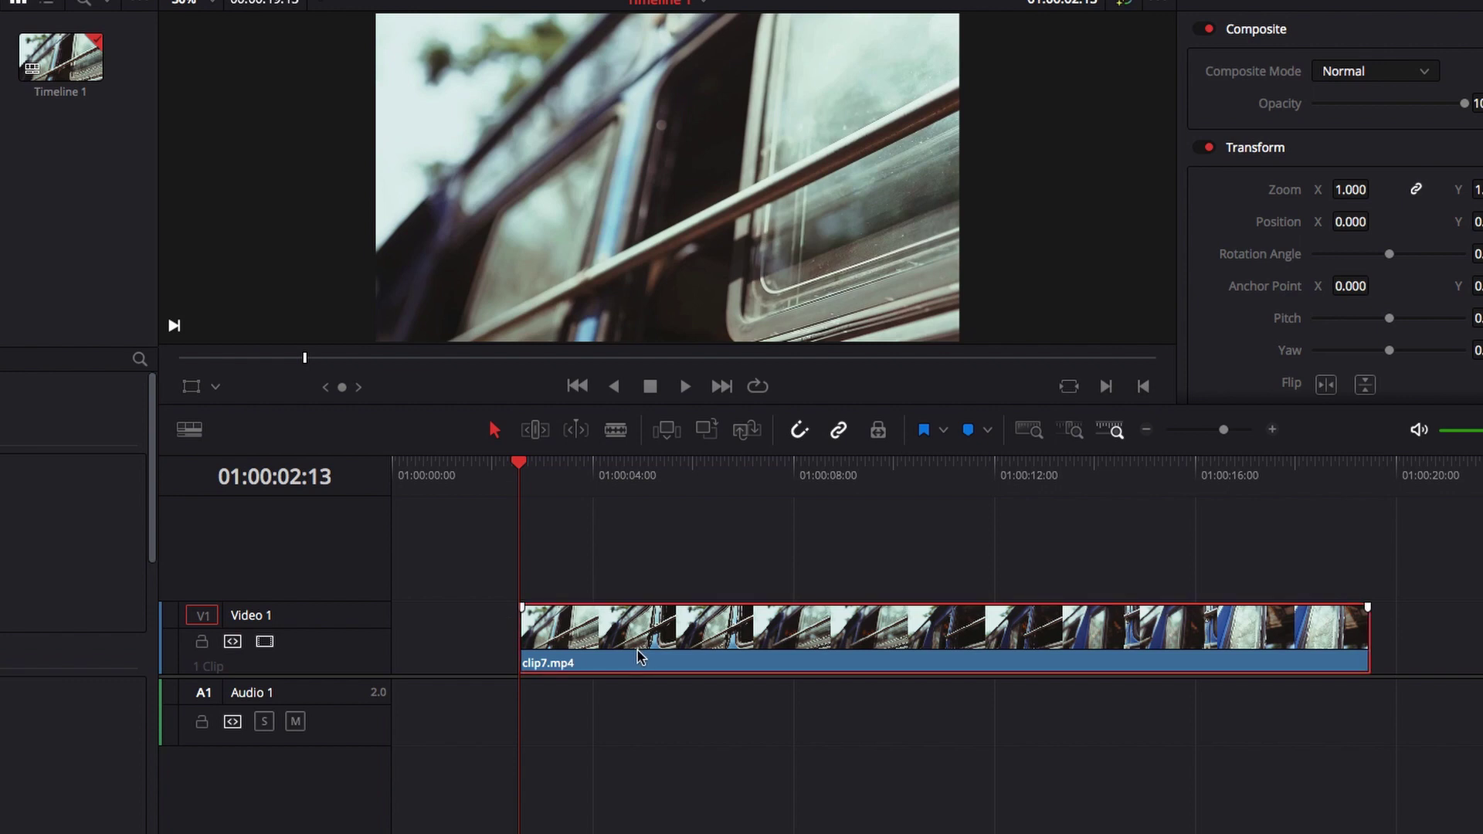
right_click(636, 656)
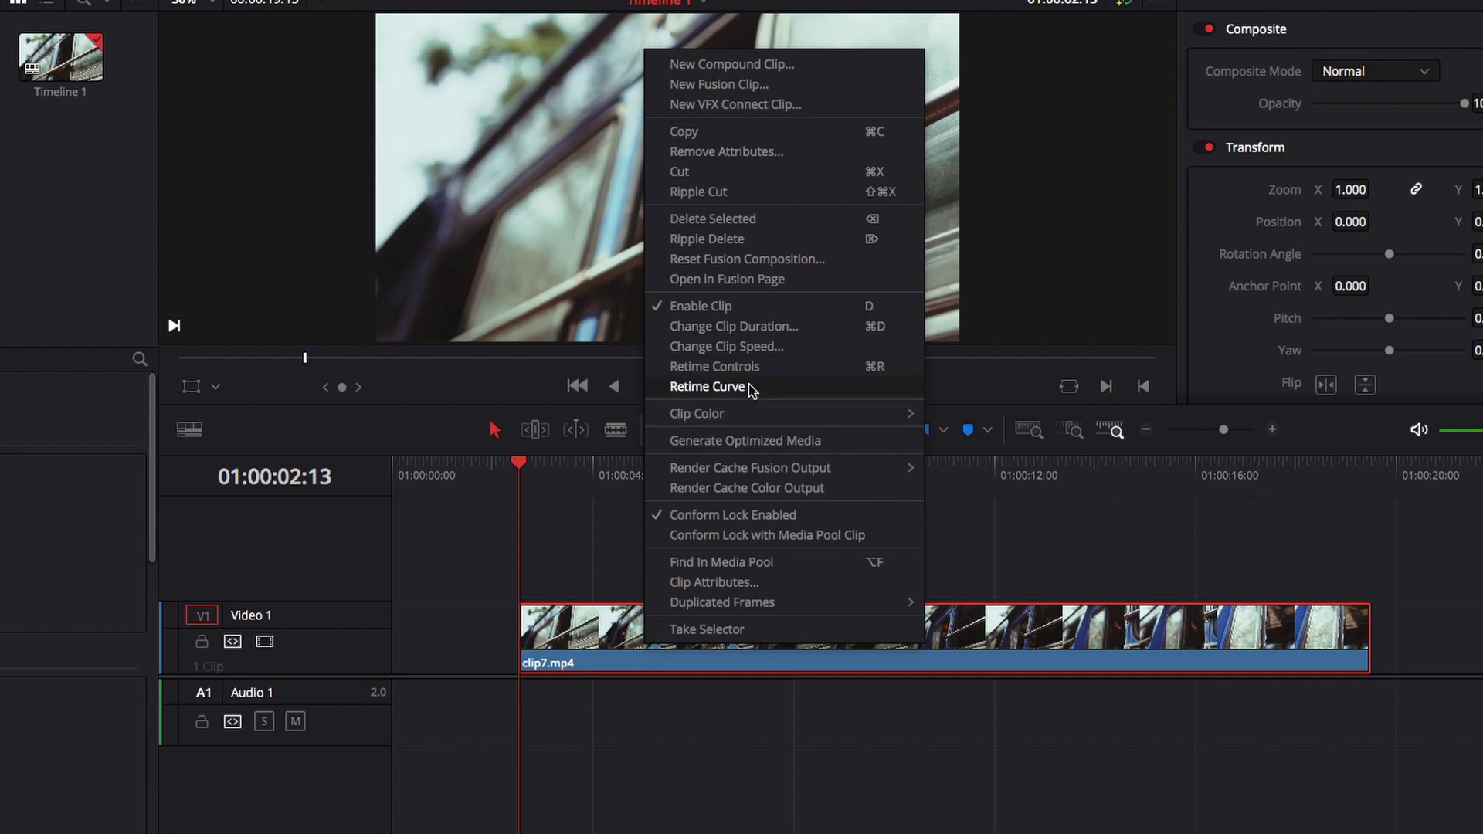
left_click(850, 376)
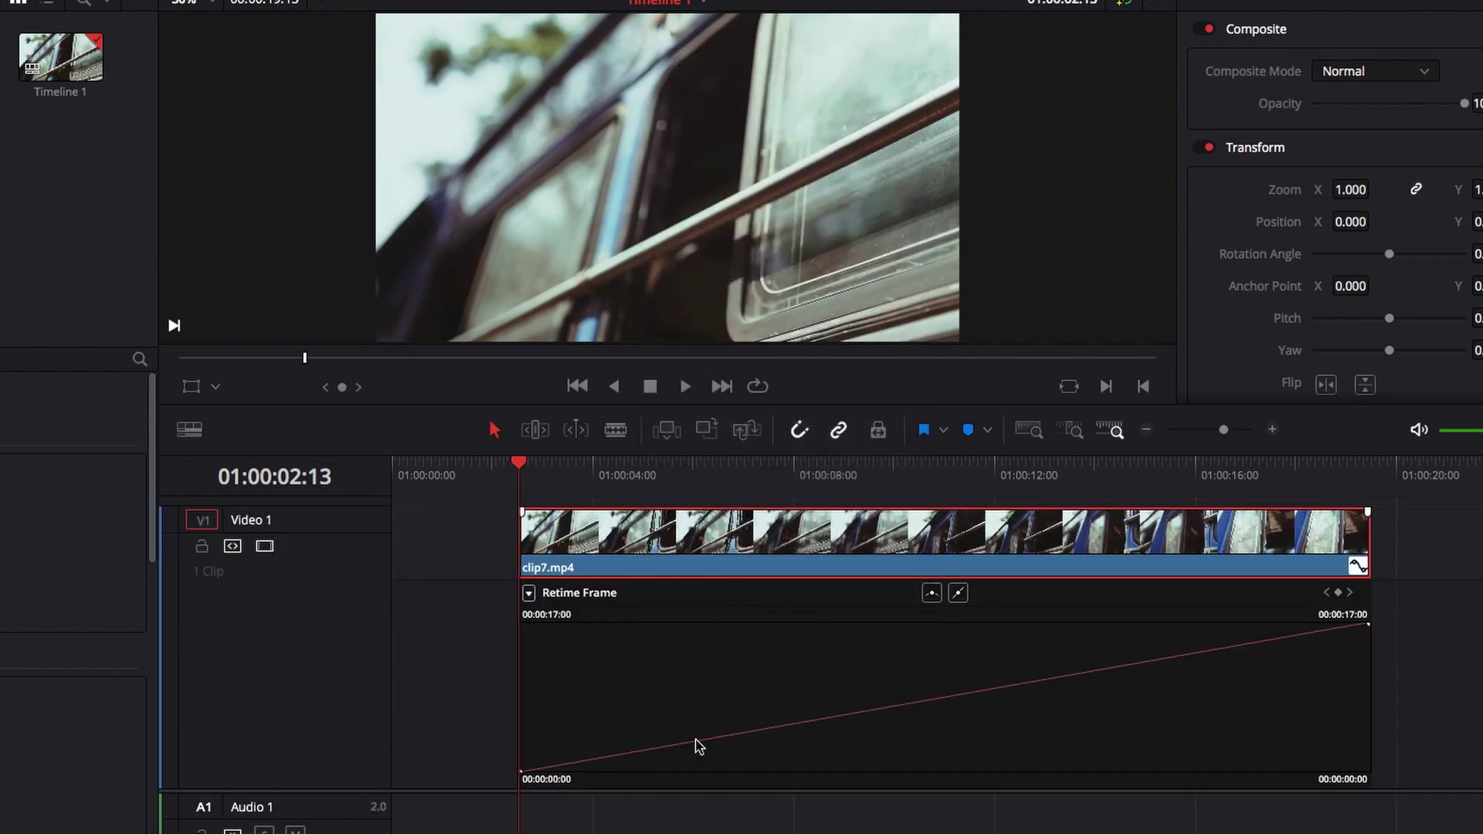
right_click(658, 541)
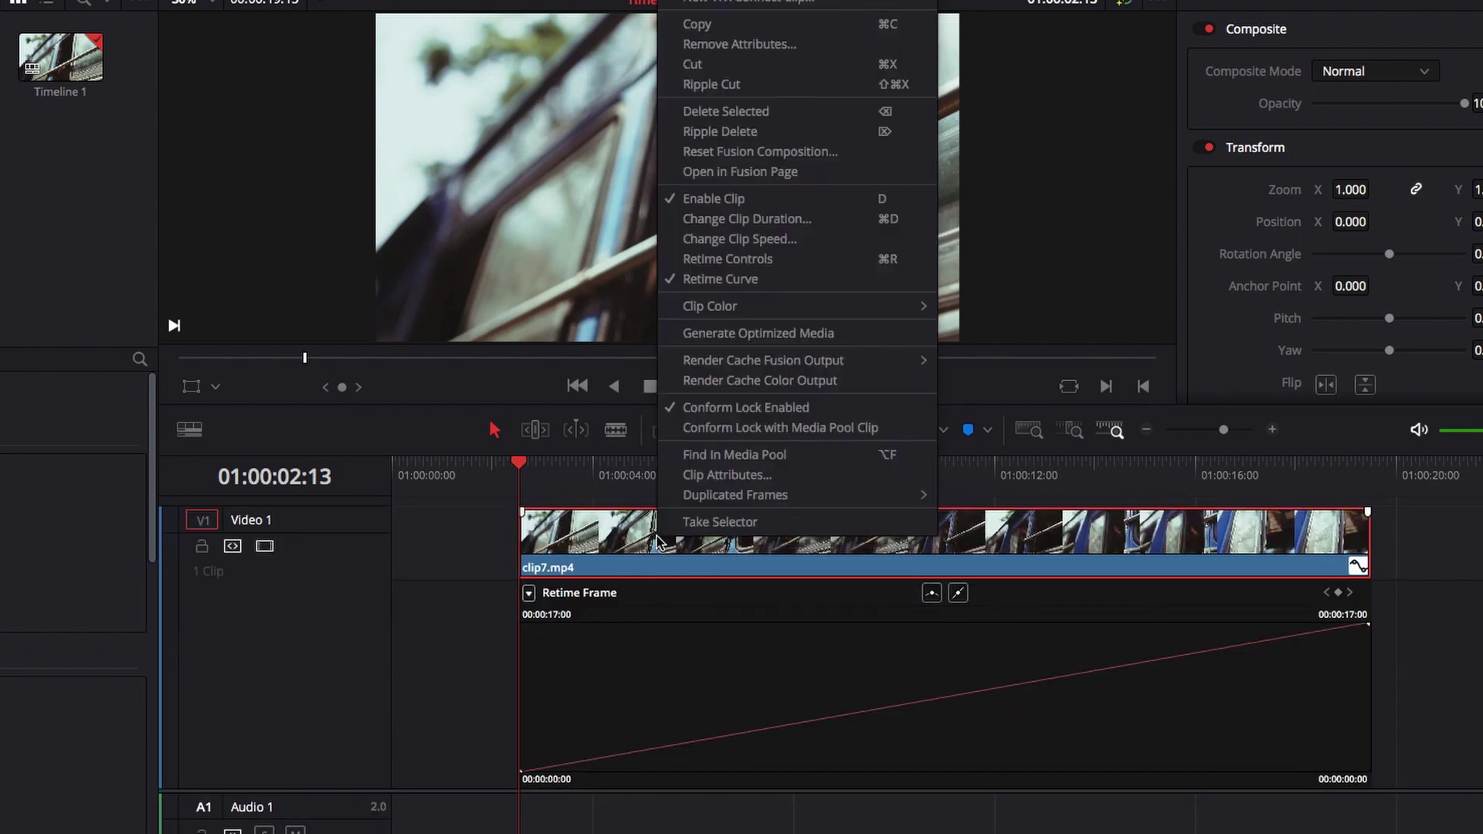
left_click(772, 260)
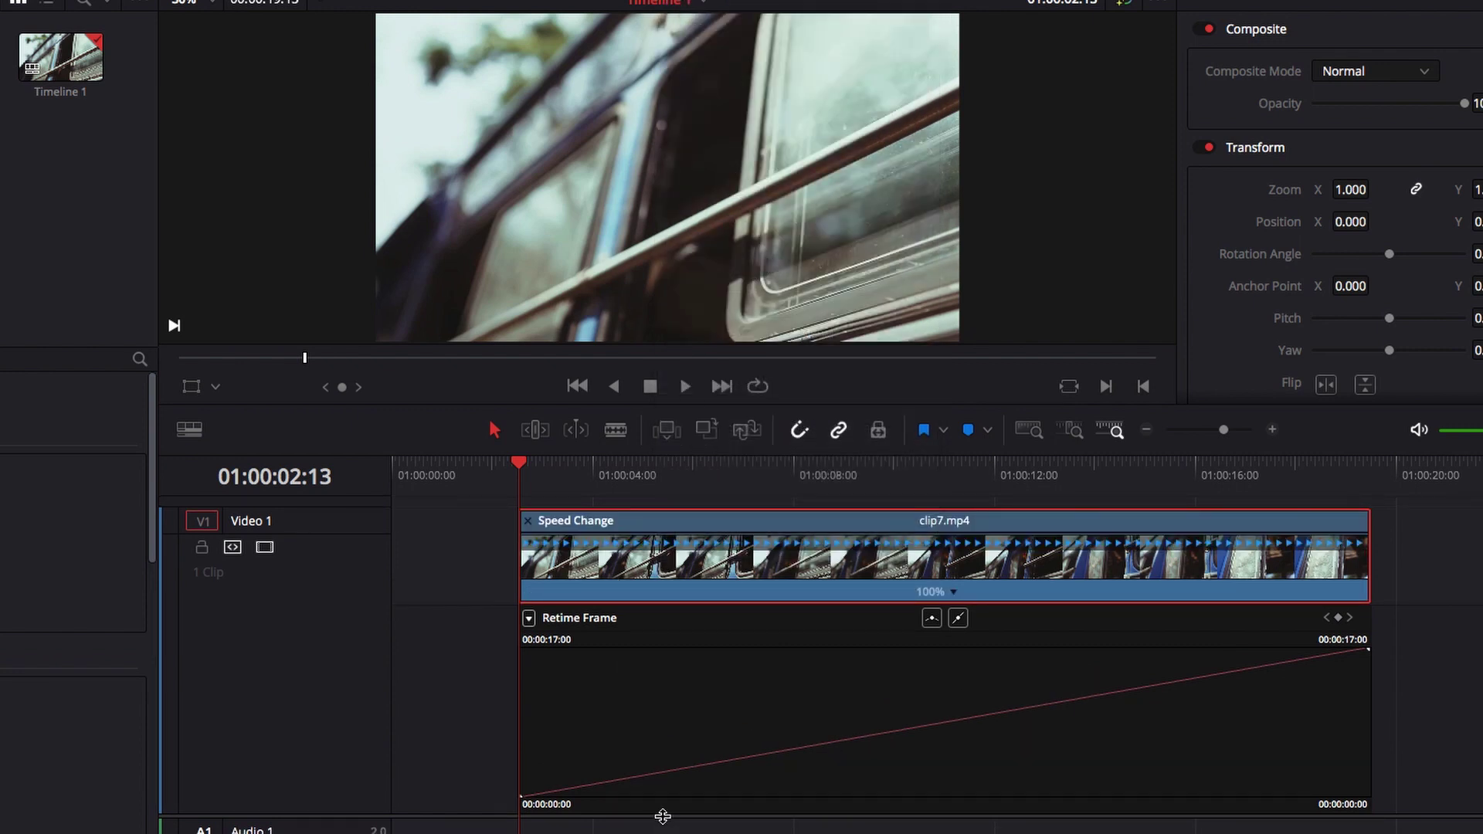
scroll(661, 825, "up", 1)
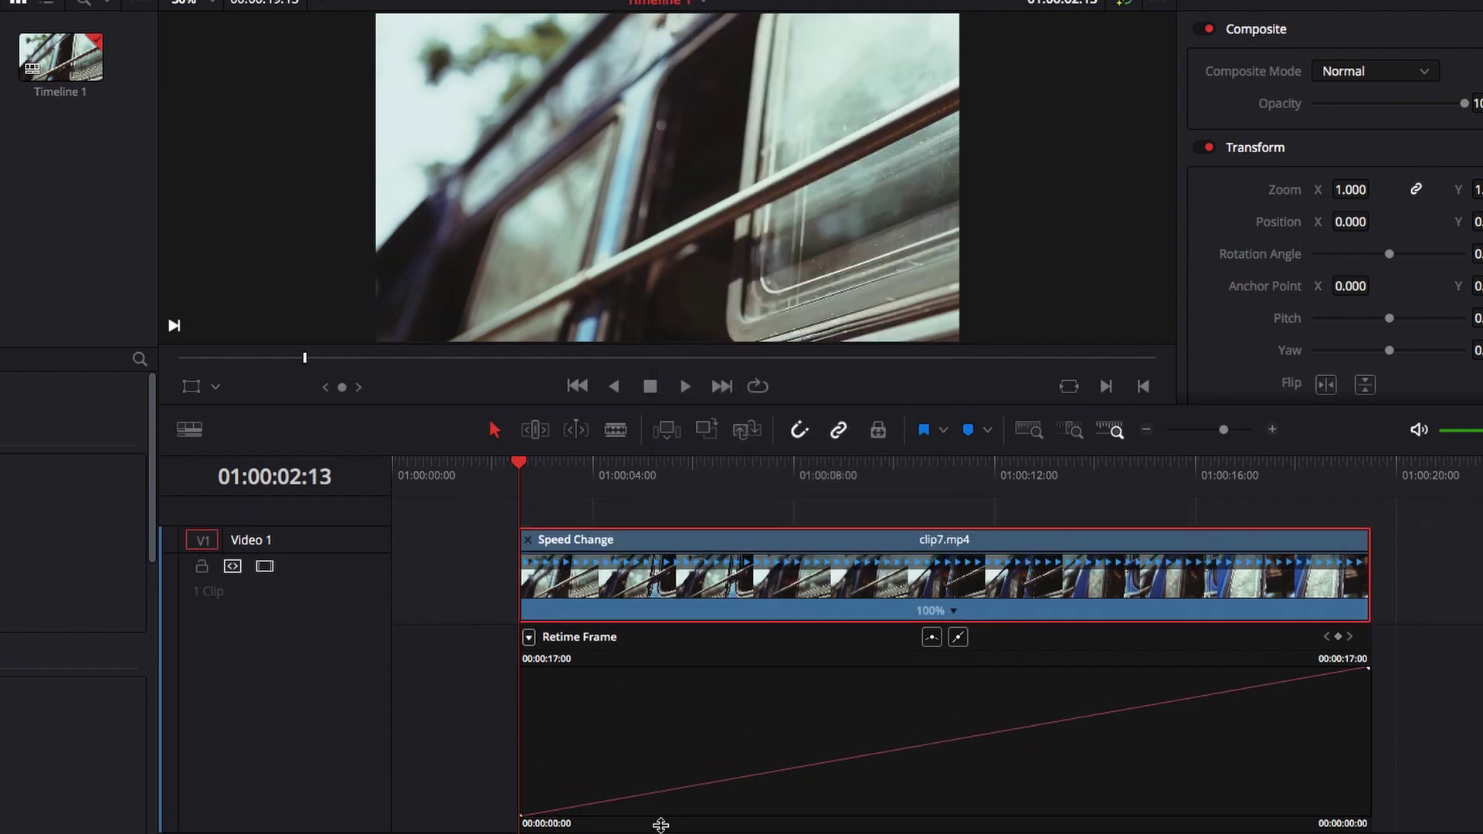
Add two keyframes on the Retime Frame curve and drag the first earlier to speed up the opening.
left_click(726, 780)
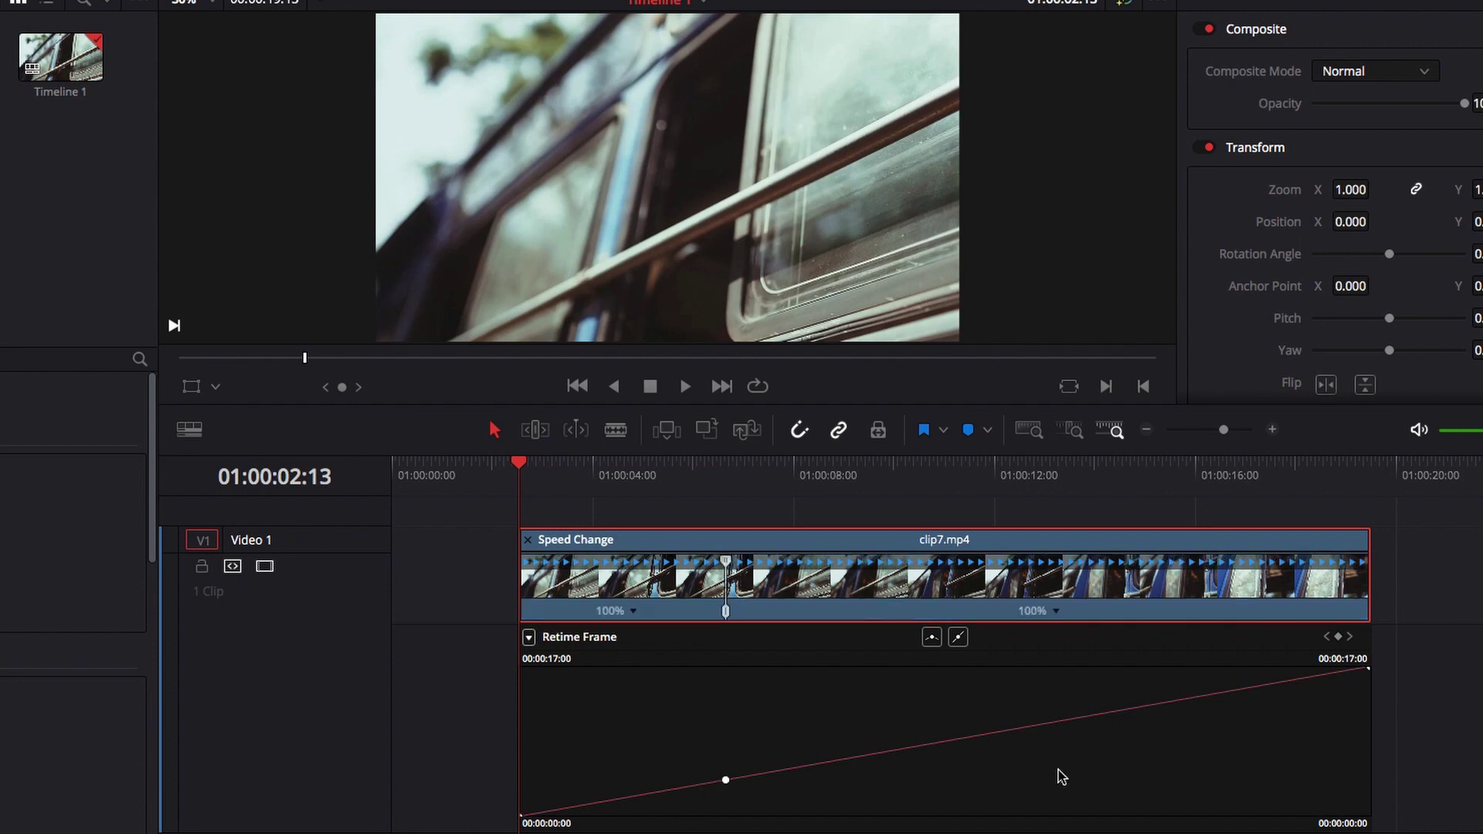
left_click(1057, 722)
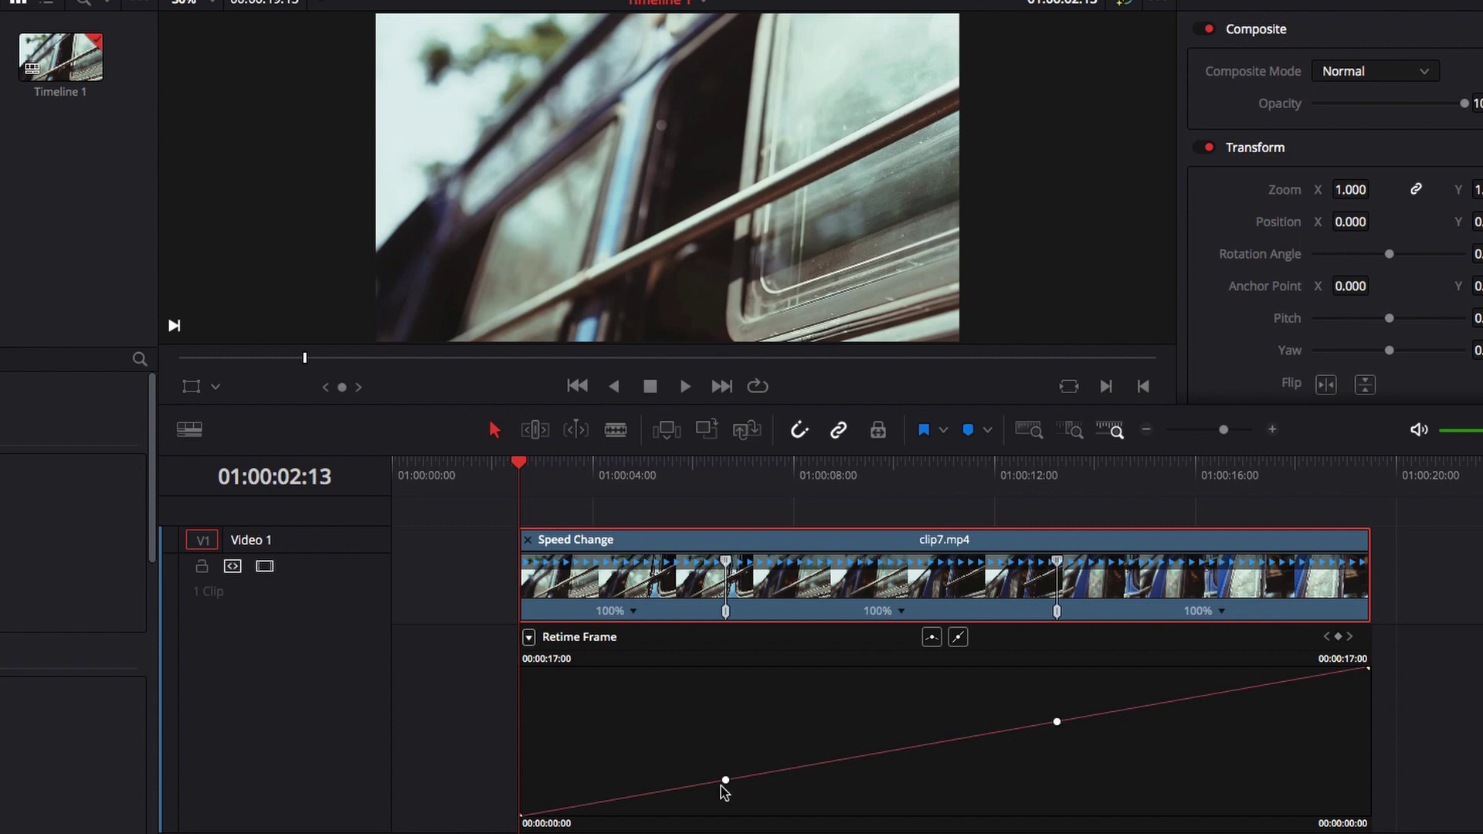
mouse_move(726, 781)
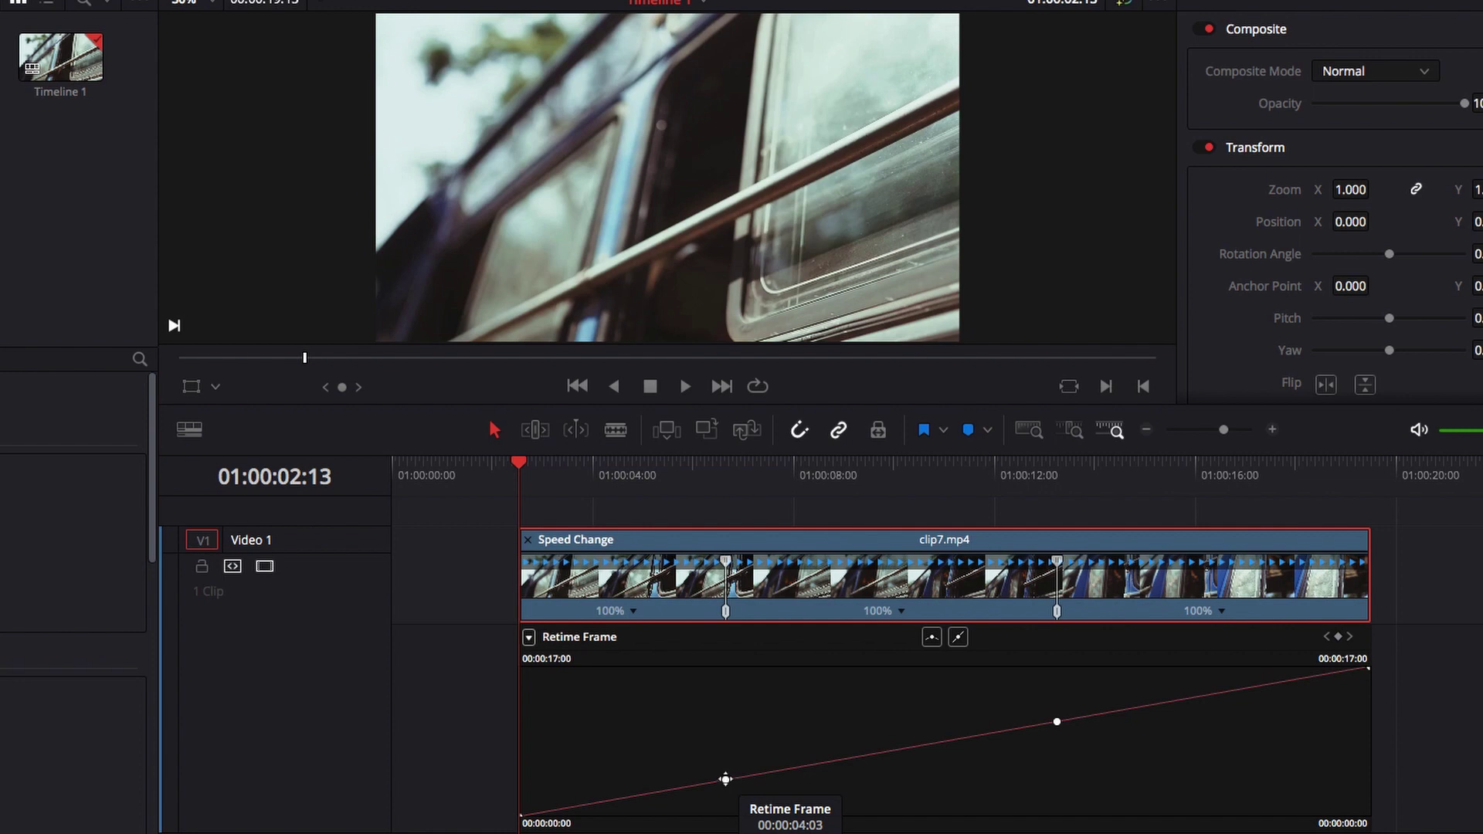
left_click(726, 781)
left_click_drag(725, 780, 599, 781)
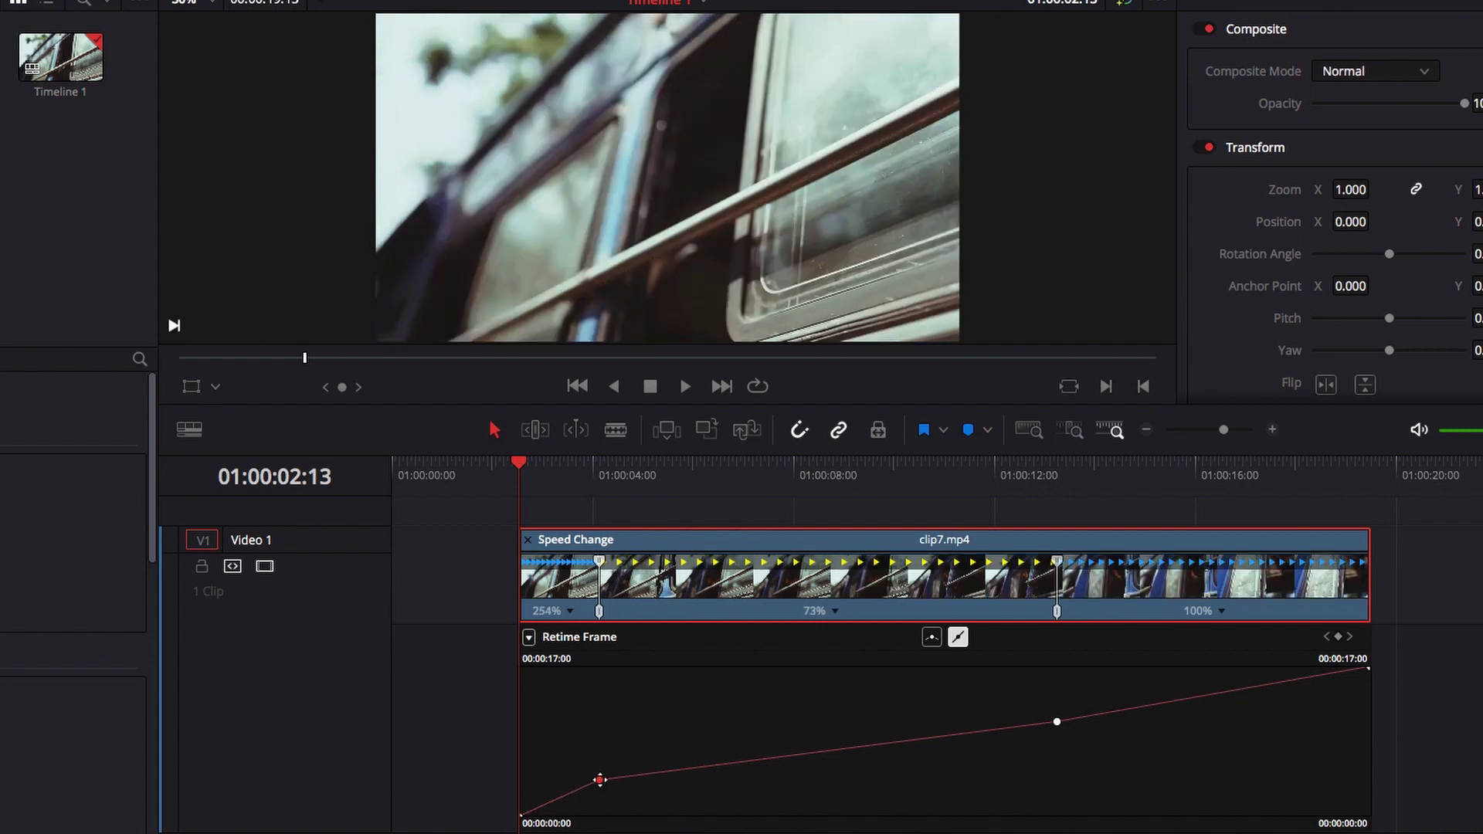
key("space")
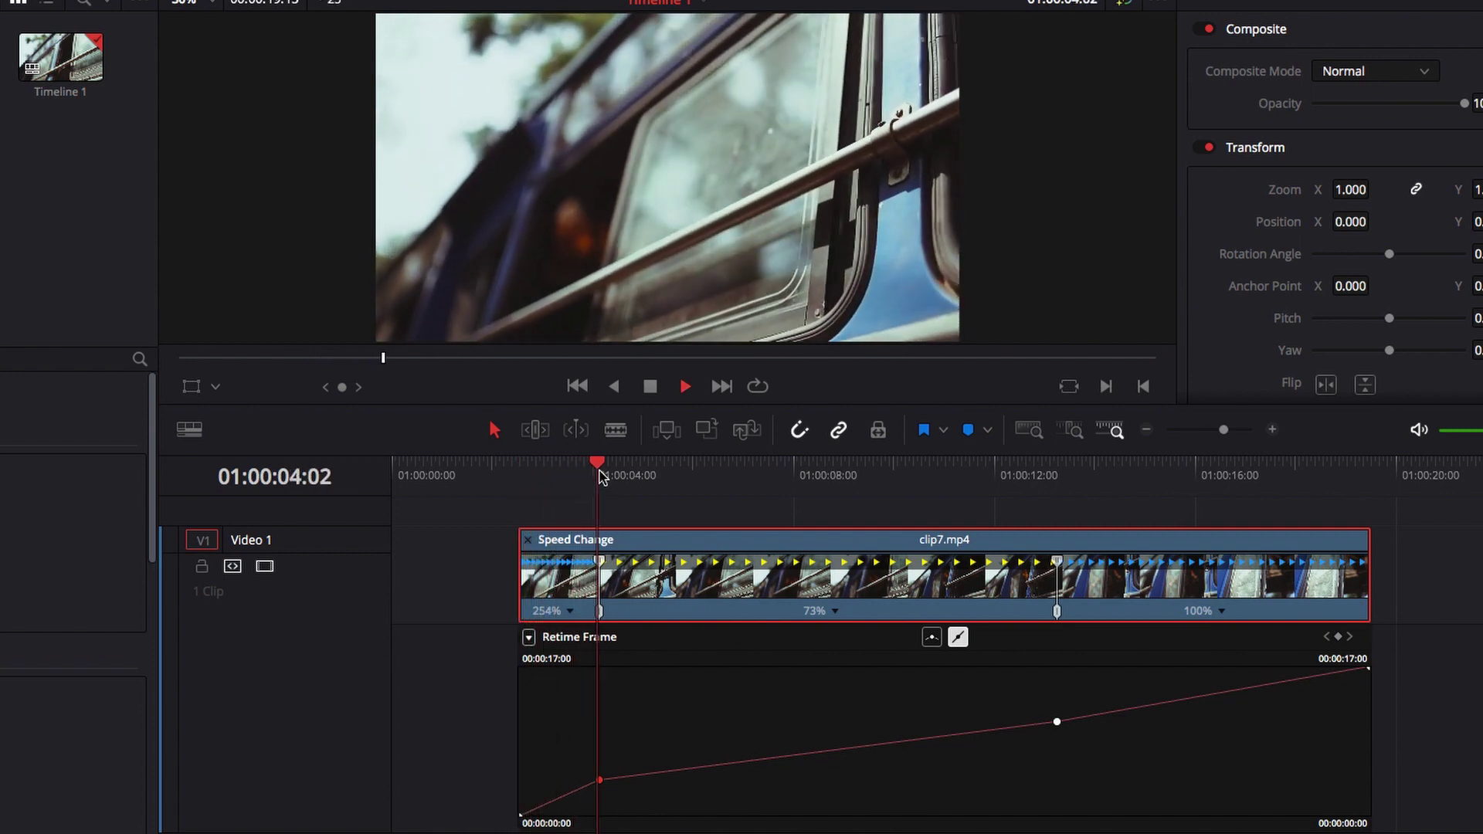
key("space")
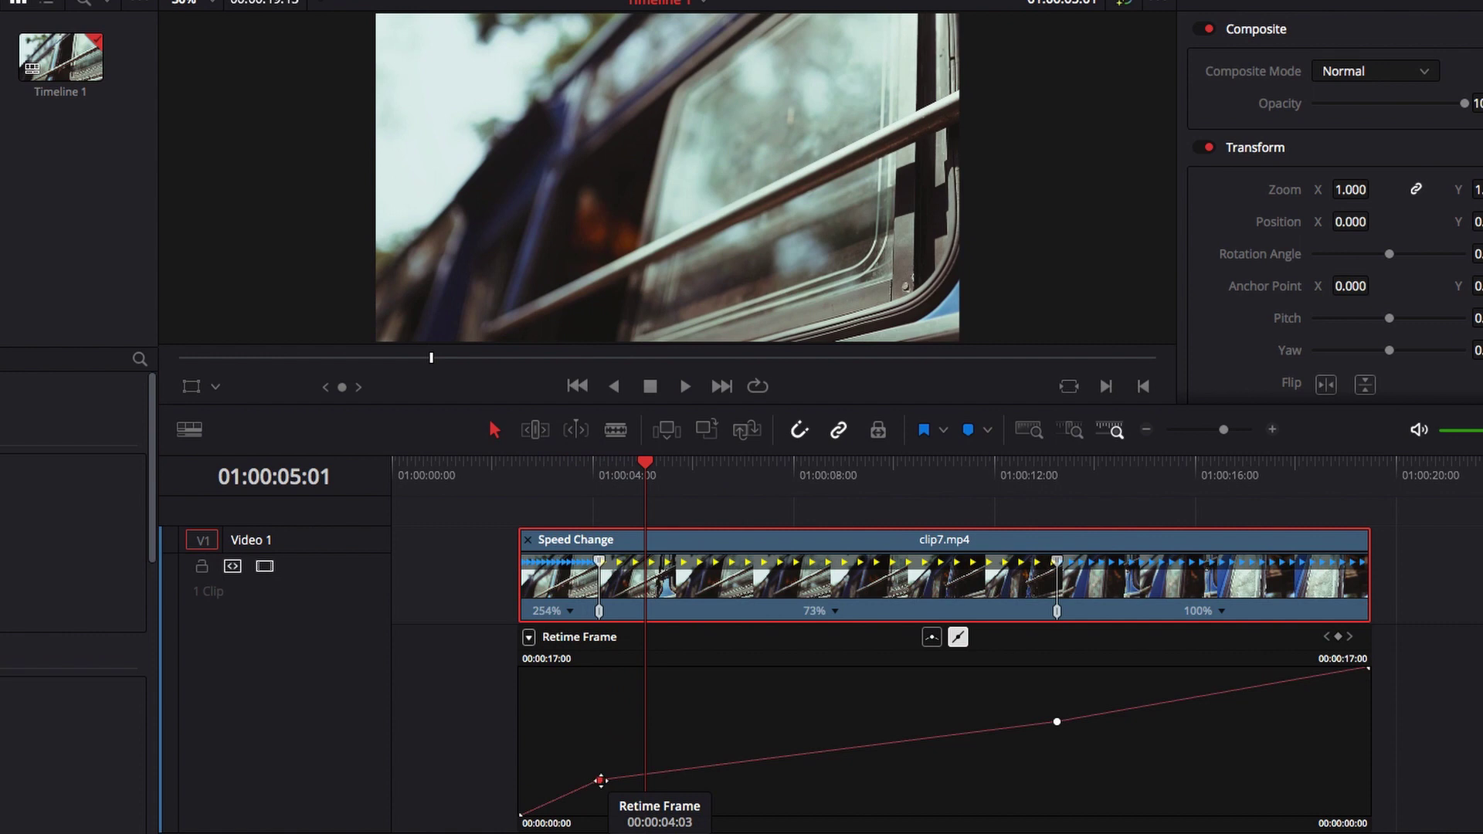
Lower the first keyframe slightly in two nudges, previewing each from the clip start.
left_click_drag(601, 781, 597, 792)
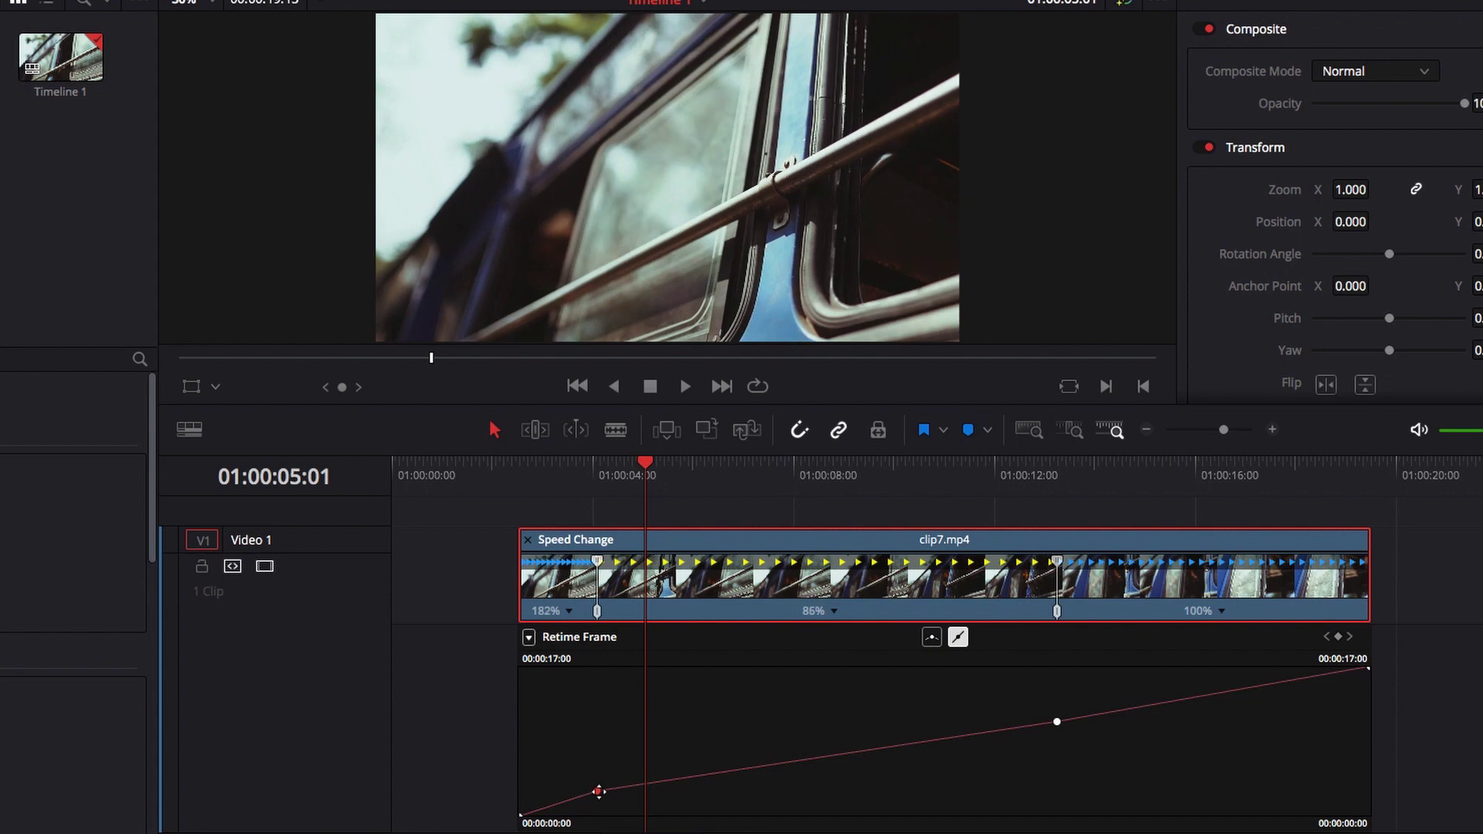
left_click(529, 467)
key("space")
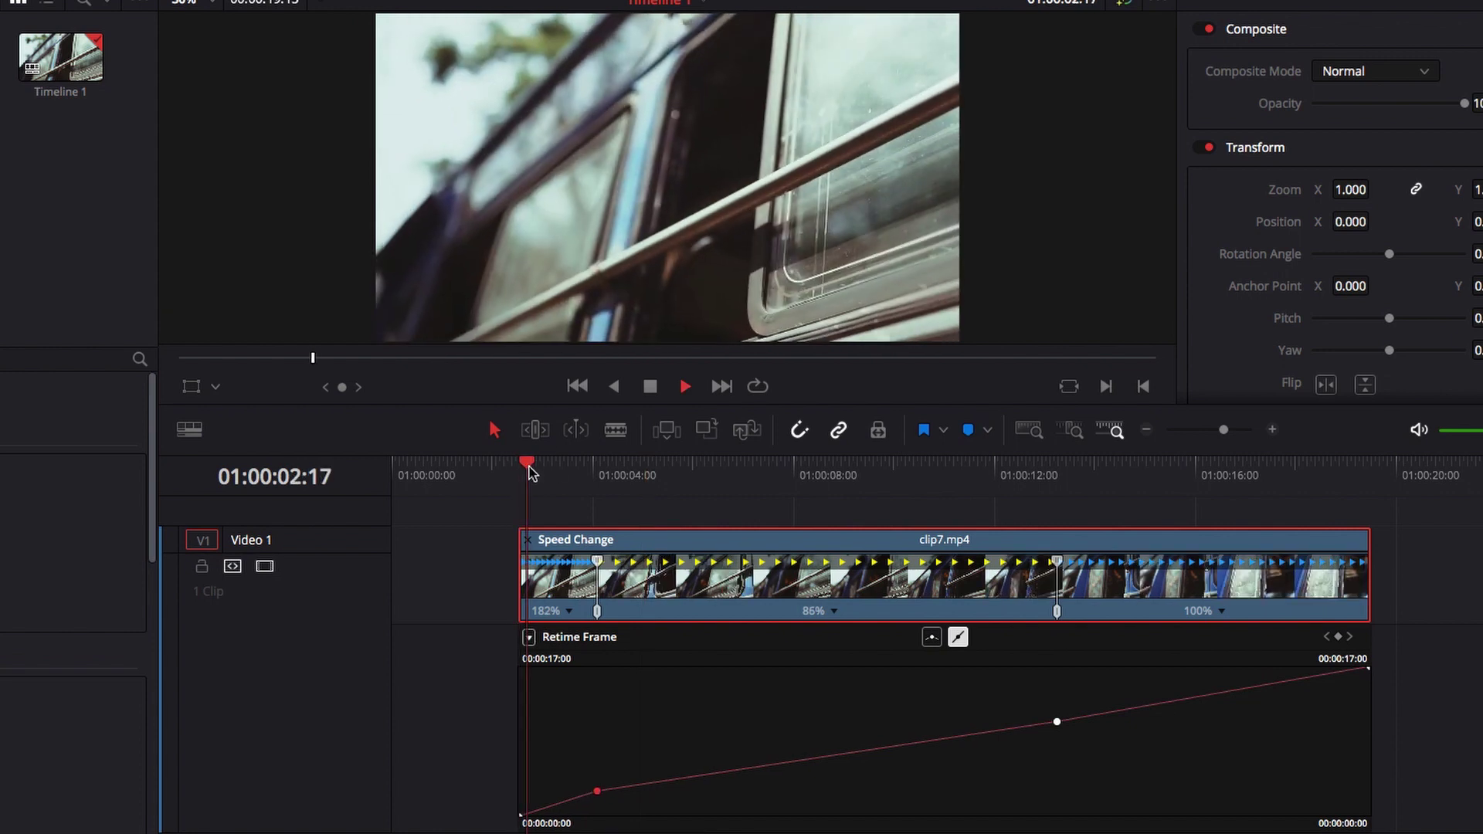
key("space")
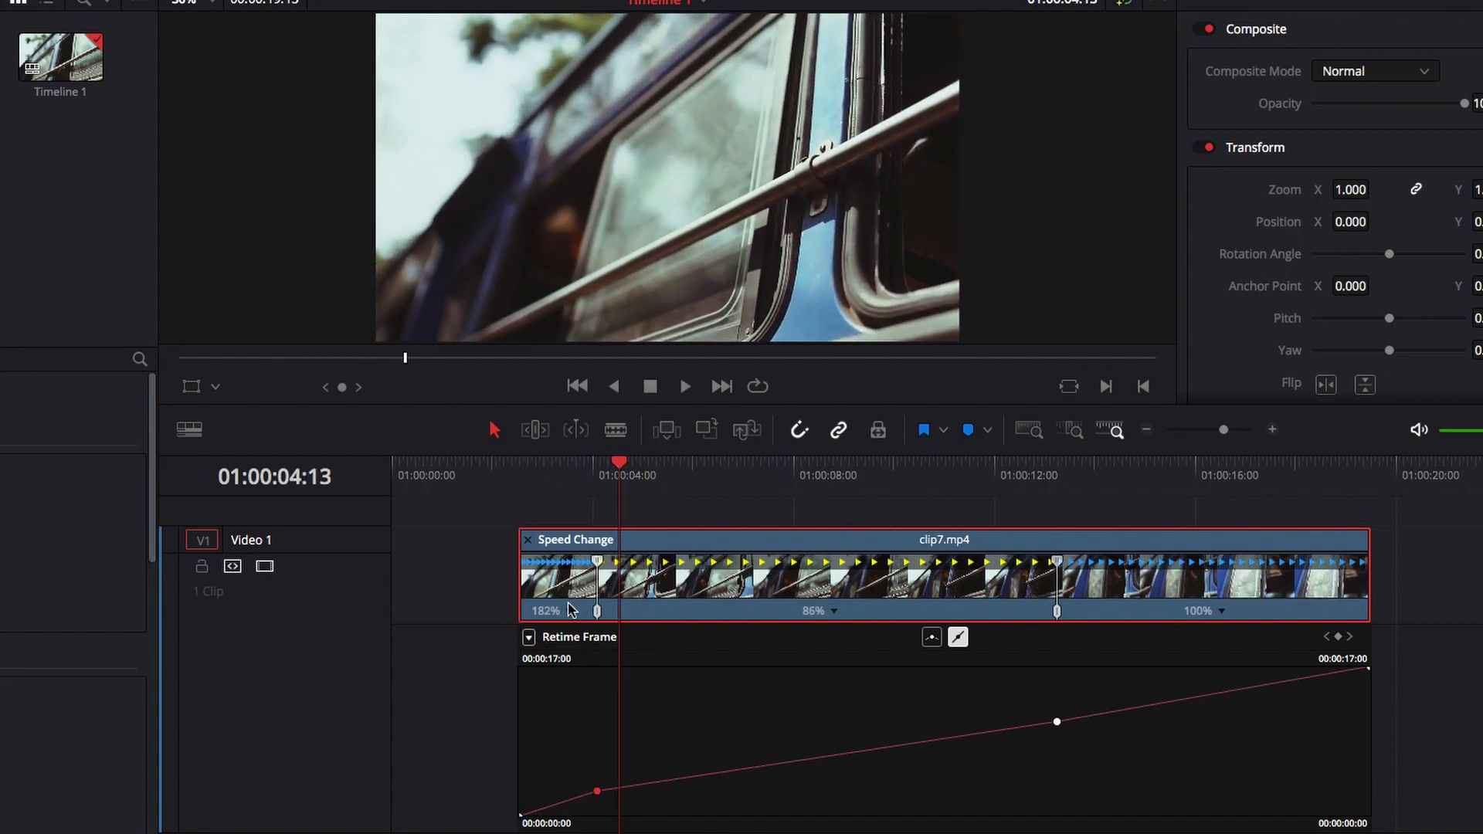
left_click_drag(598, 791, 572, 794)
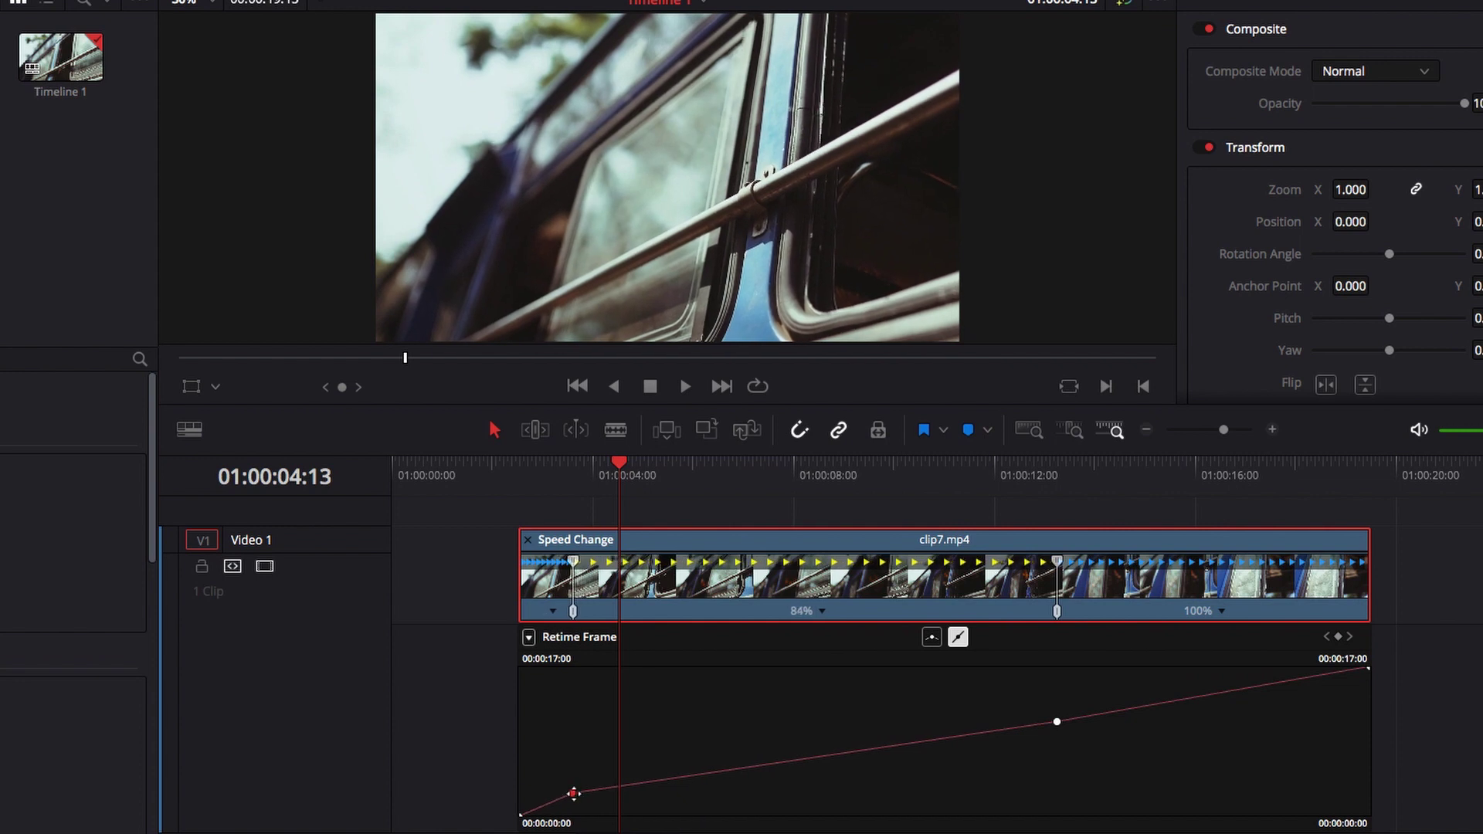
left_click(518, 472)
key("space")
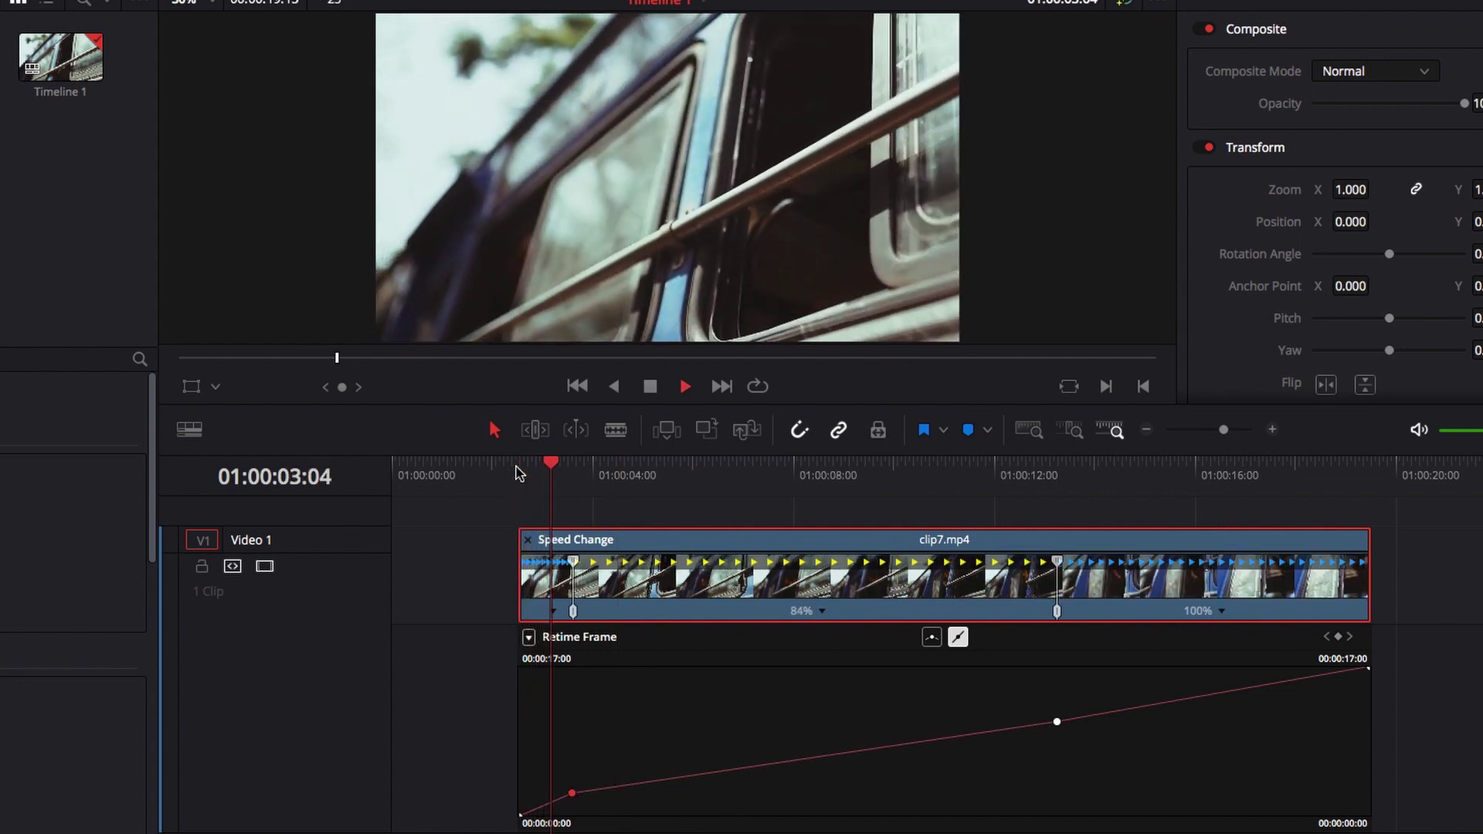
key("space")
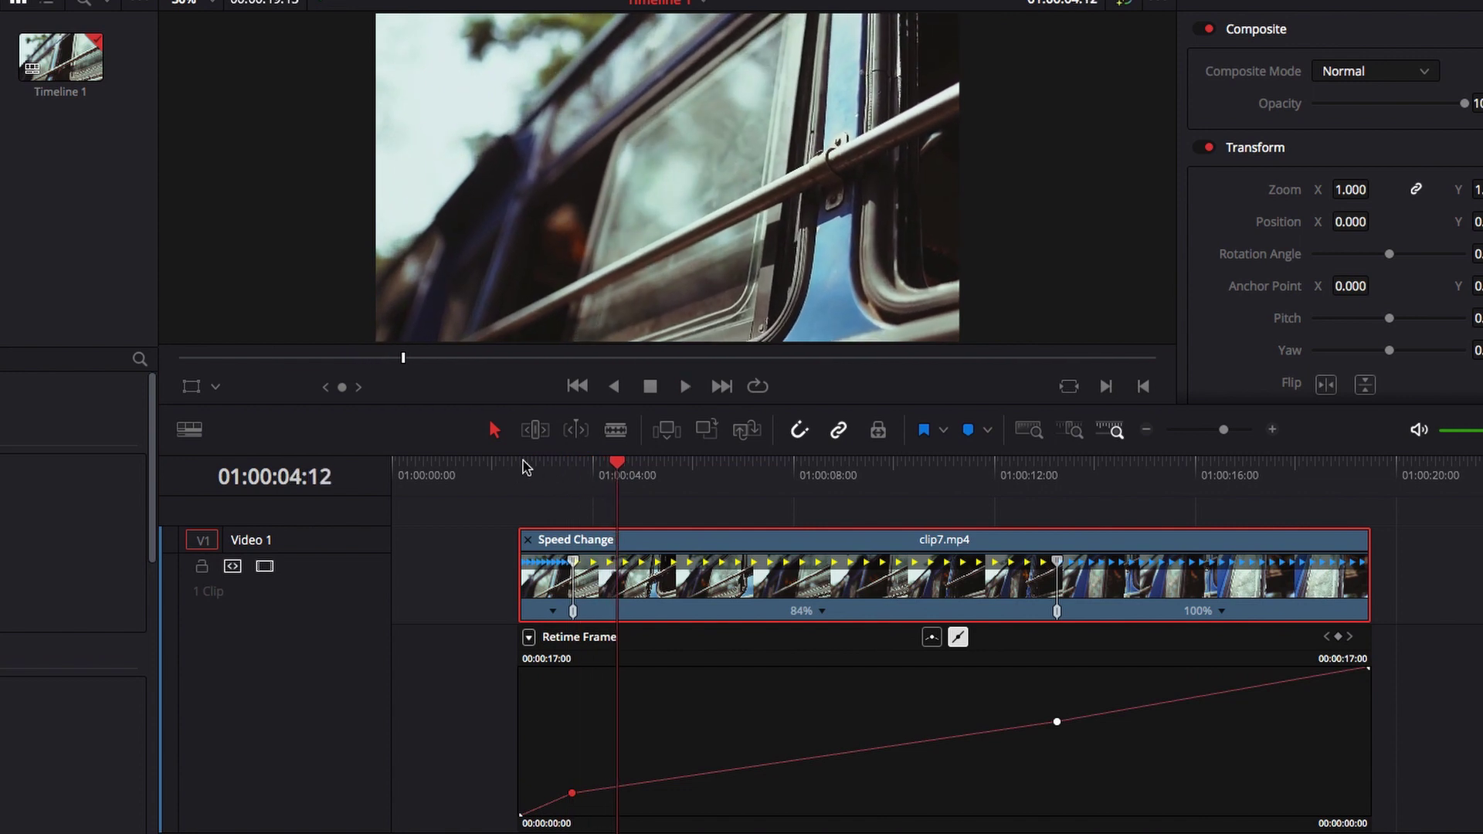
left_click(522, 466)
key("space")
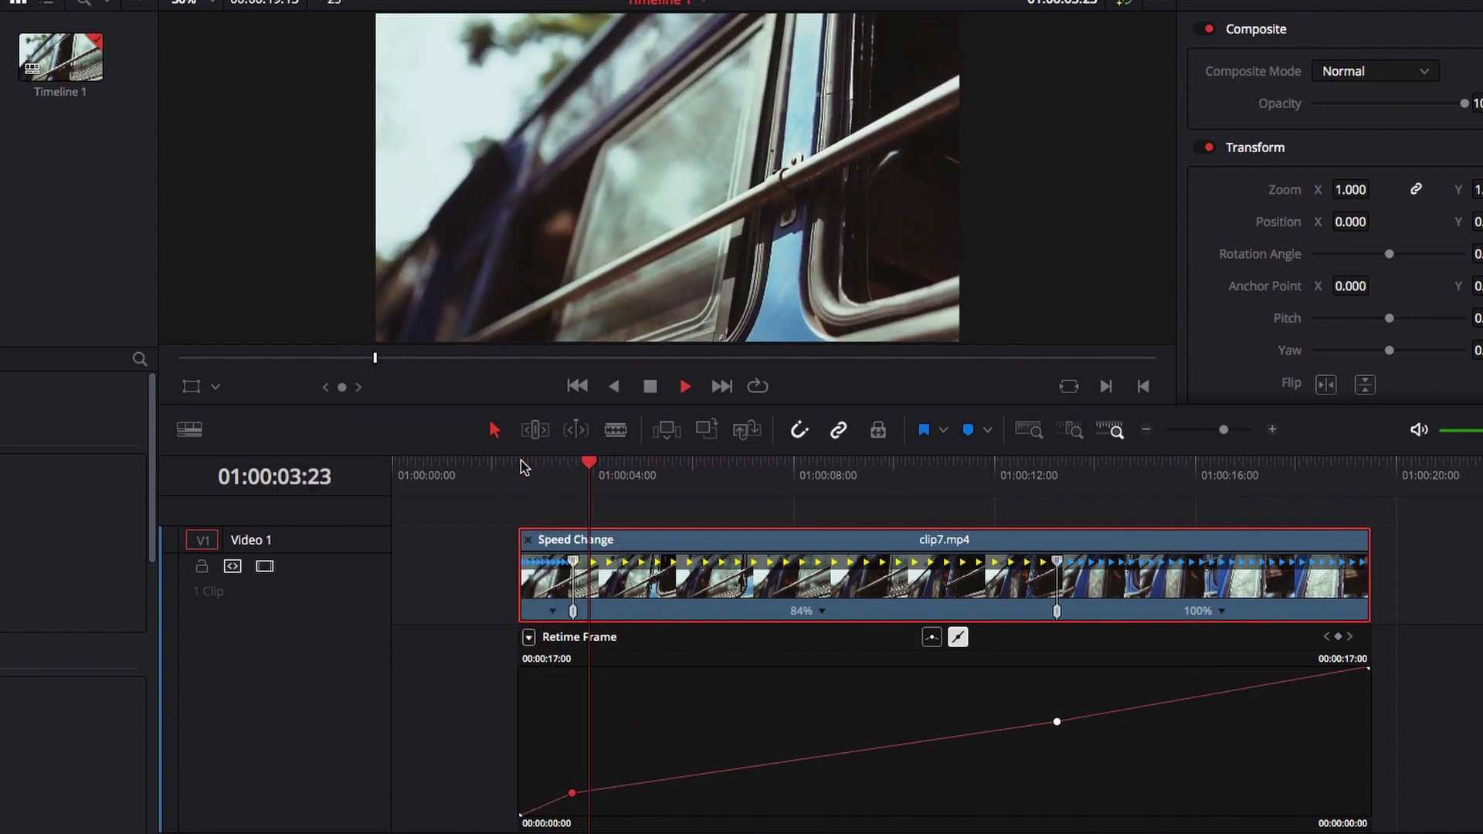
key("space")
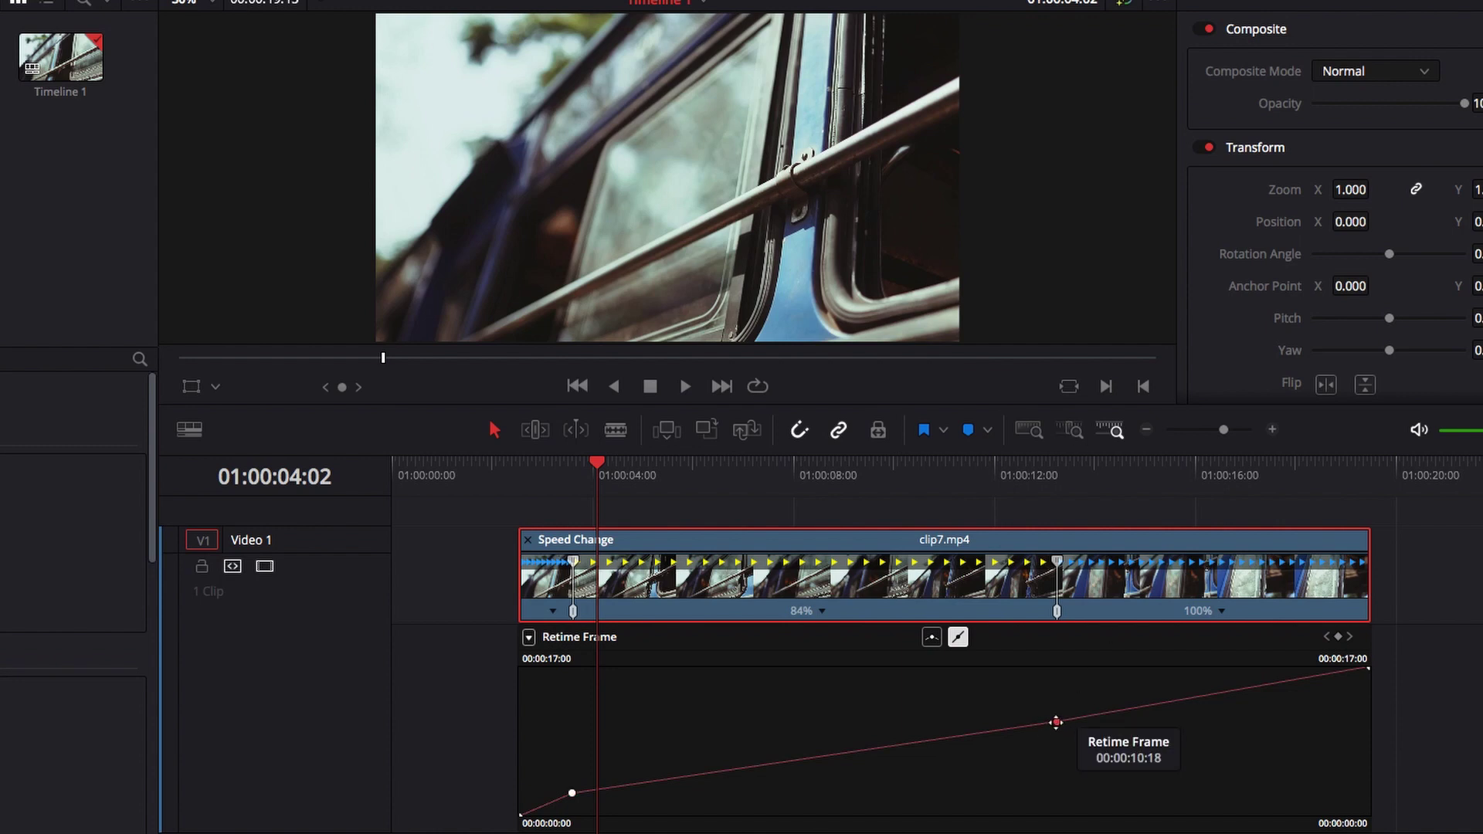
Pull the second keyframe earlier, just after the first, for a sharp slowdown, and preview.
left_click_drag(1057, 722, 632, 731)
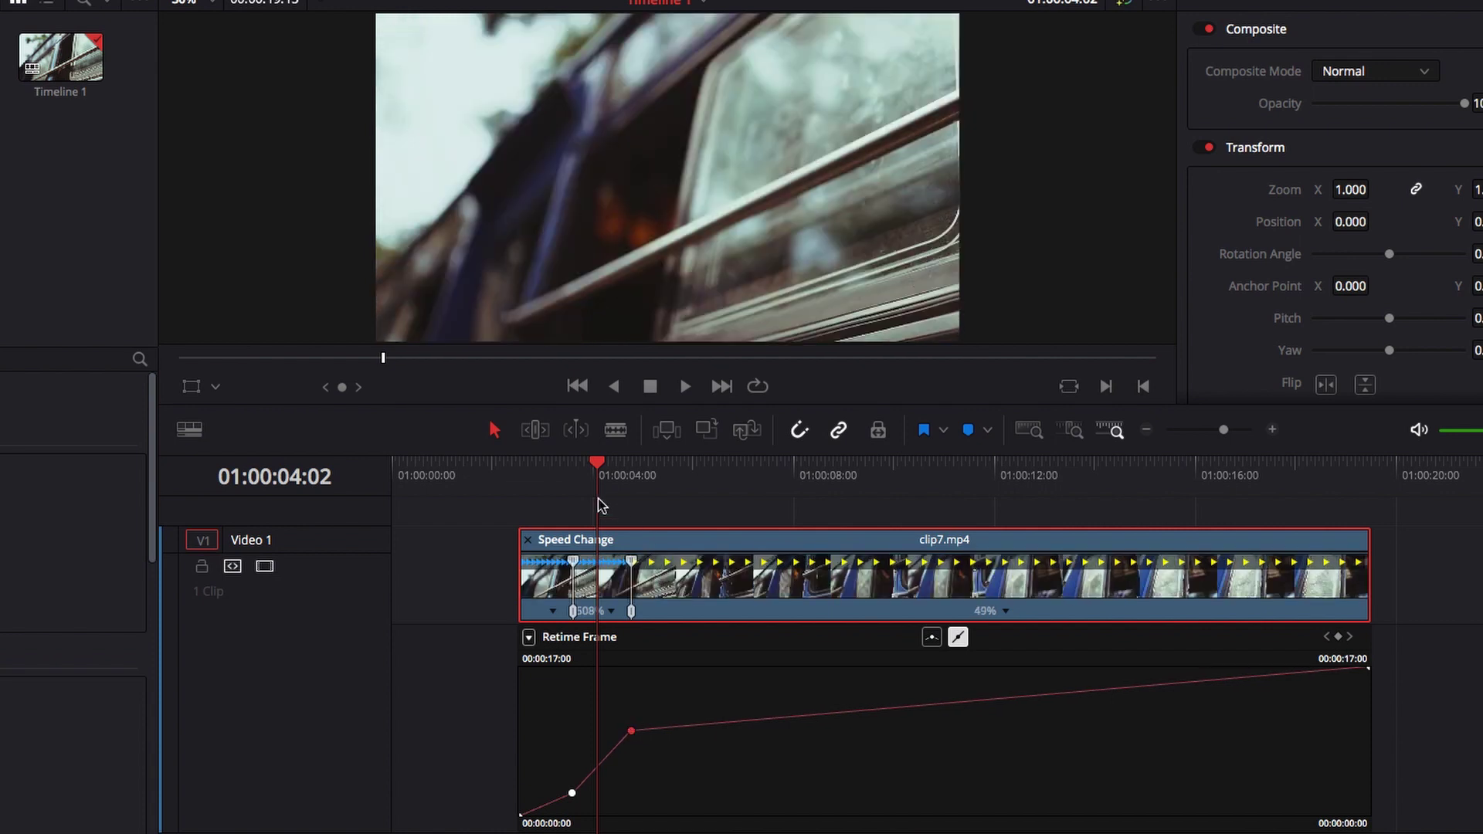
left_click(567, 468)
key("space")
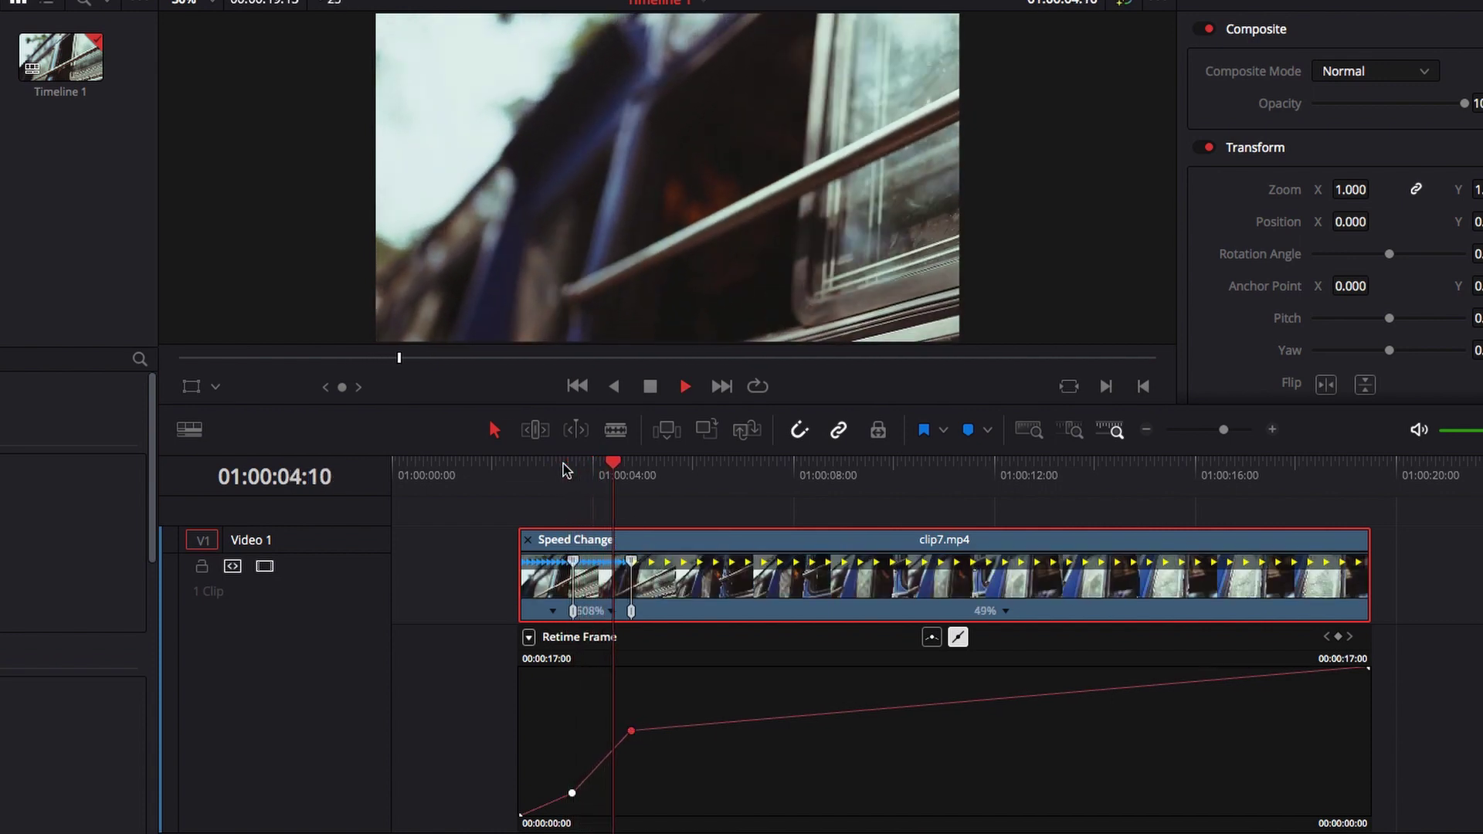
key("space")
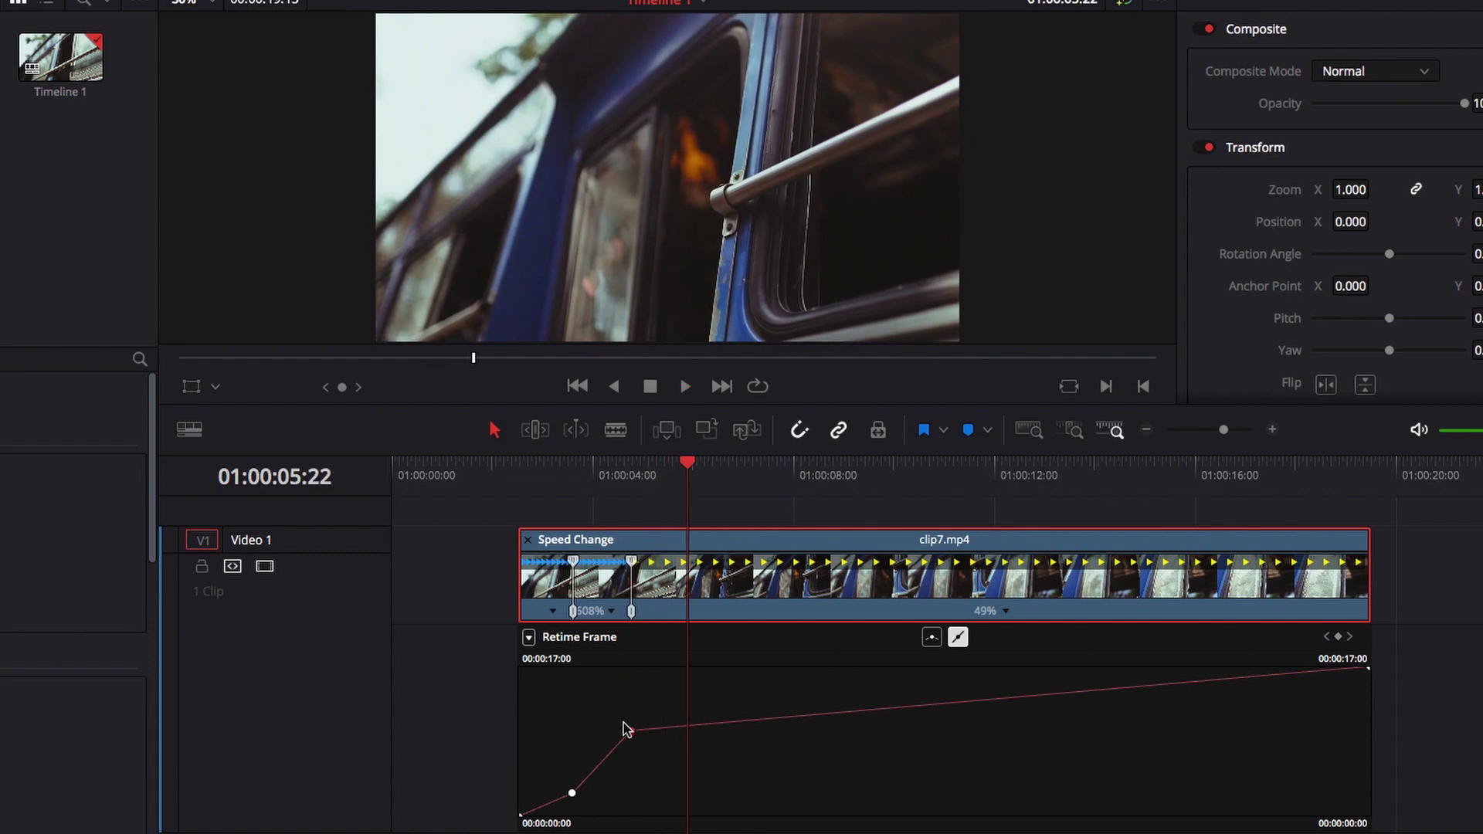
left_click(625, 467)
key("space")
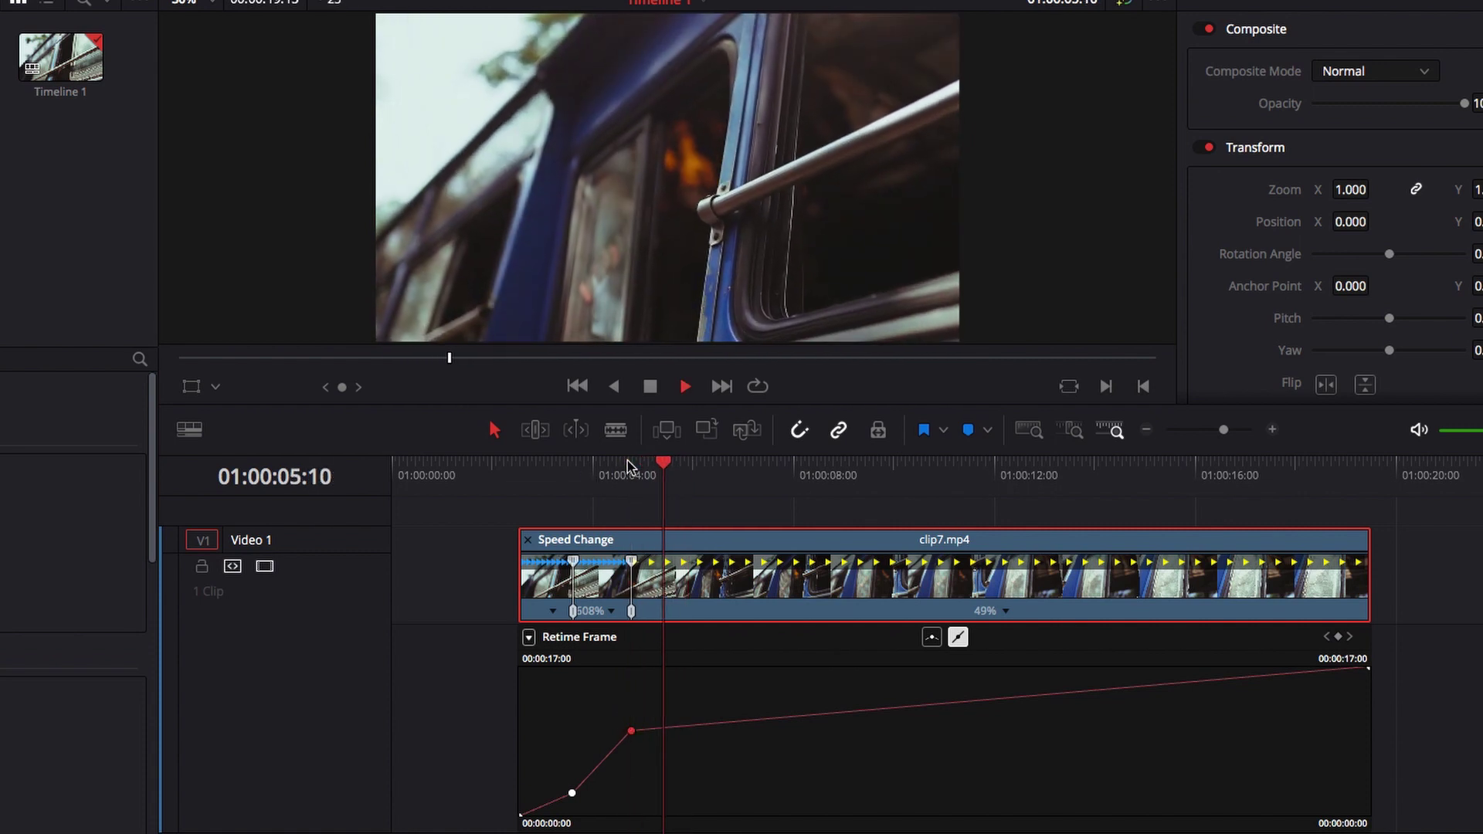
Raise the second keyframe twice so the ramp runs about 893% into 21%.
mouse_move(634, 730)
left_mouse_down()
mouse_move(639, 688)
mouse_move(635, 707)
left_mouse_up()
left_click(616, 473)
key("space")
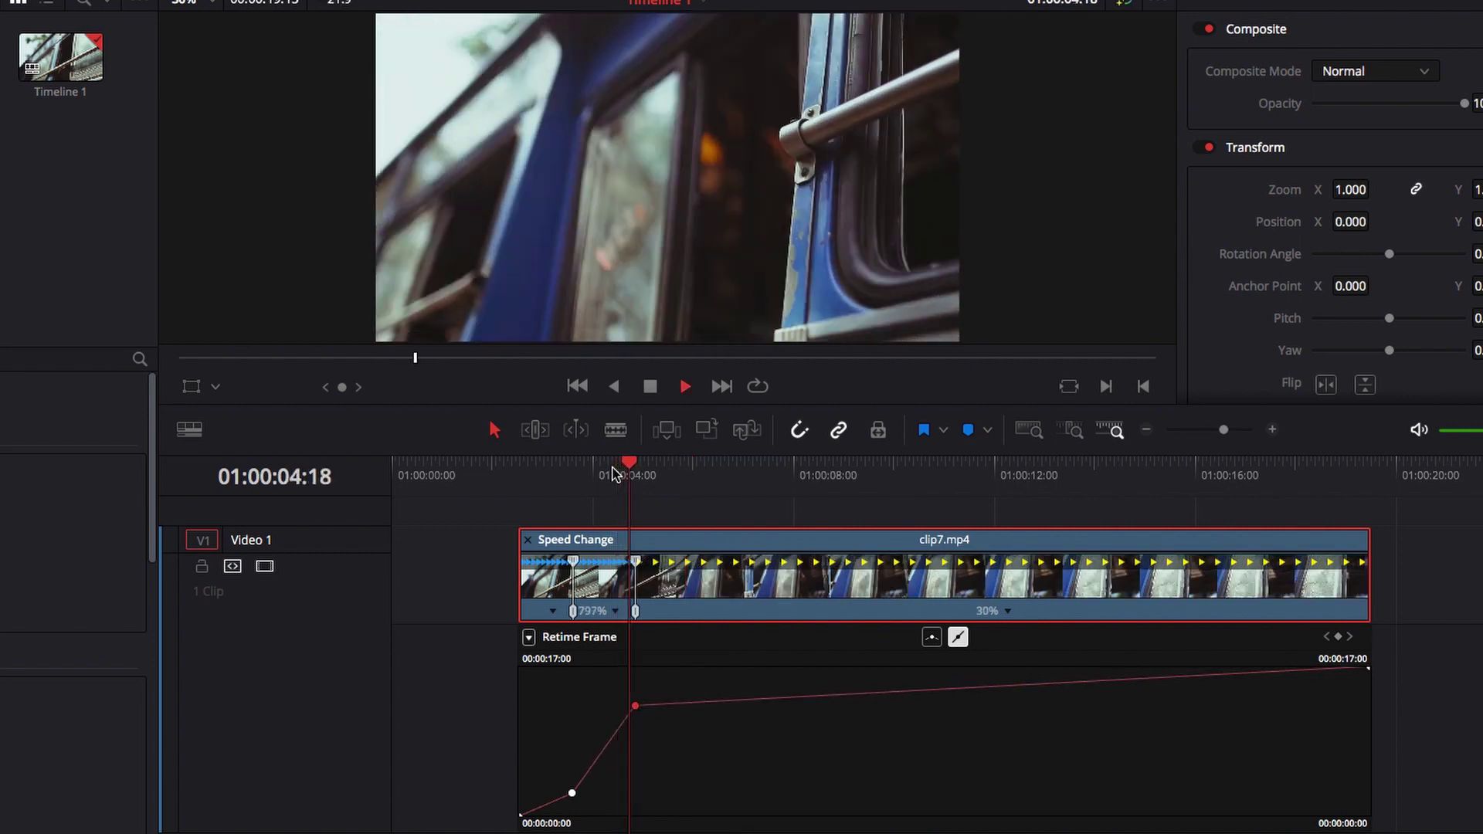
key("space")
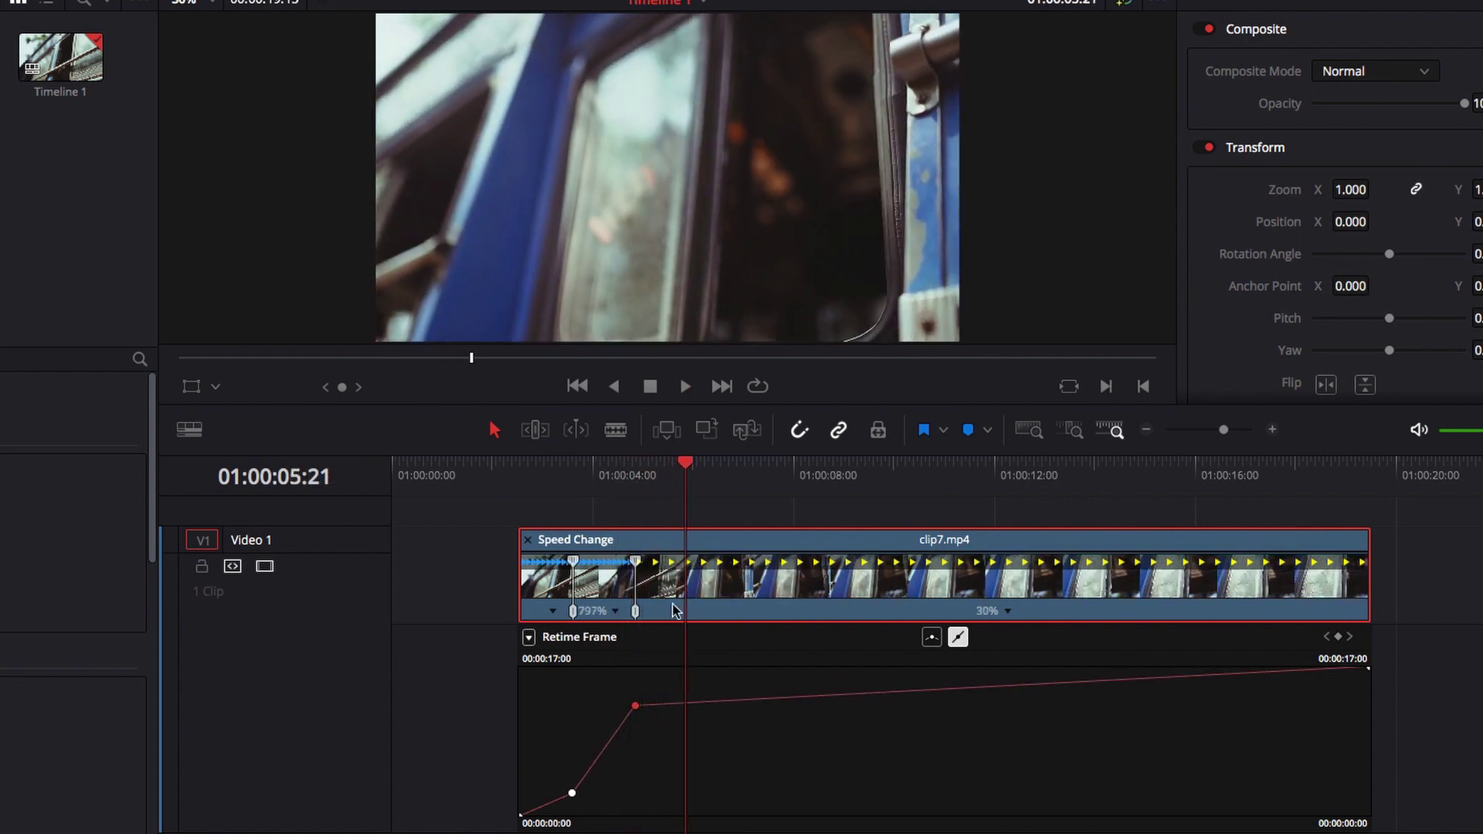
left_click_drag(629, 479, 639, 477)
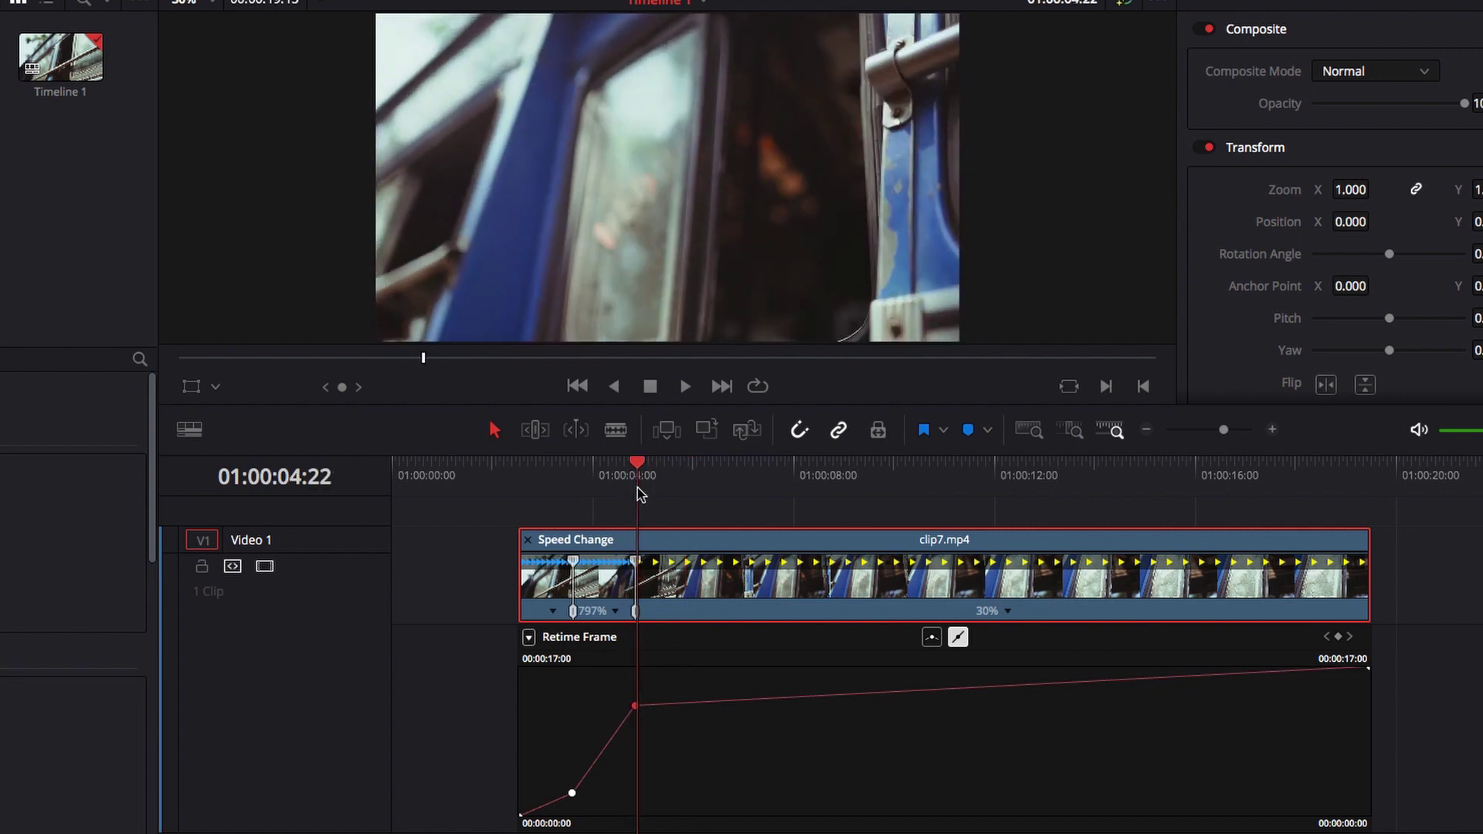
mouse_move(635, 707)
left_click_drag(635, 705, 637, 693)
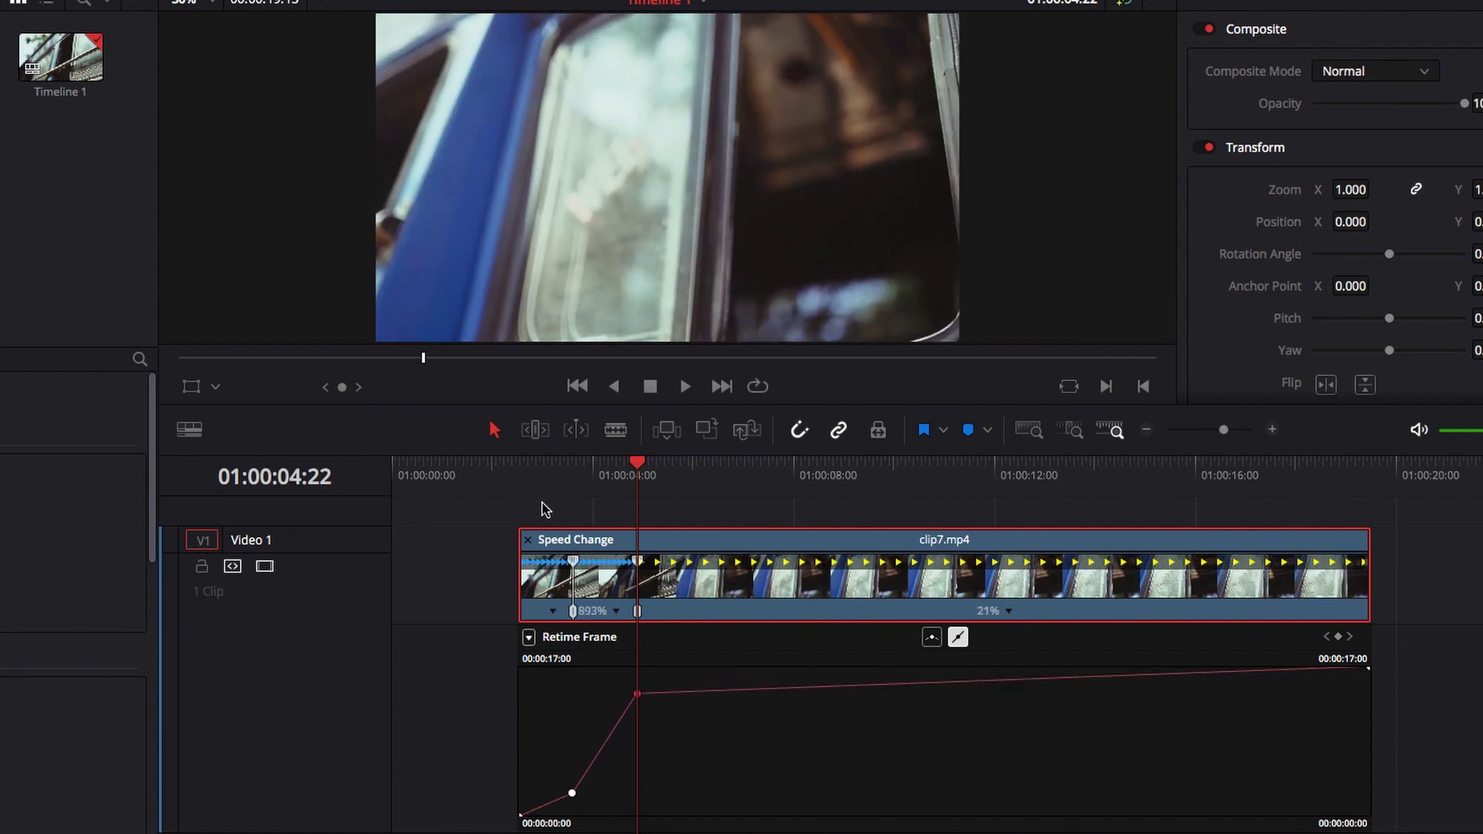
Preview the 893%-to-21% ramp from the clip start and add a keyframe near 01:00:05:16.
left_click(525, 475)
key("space")
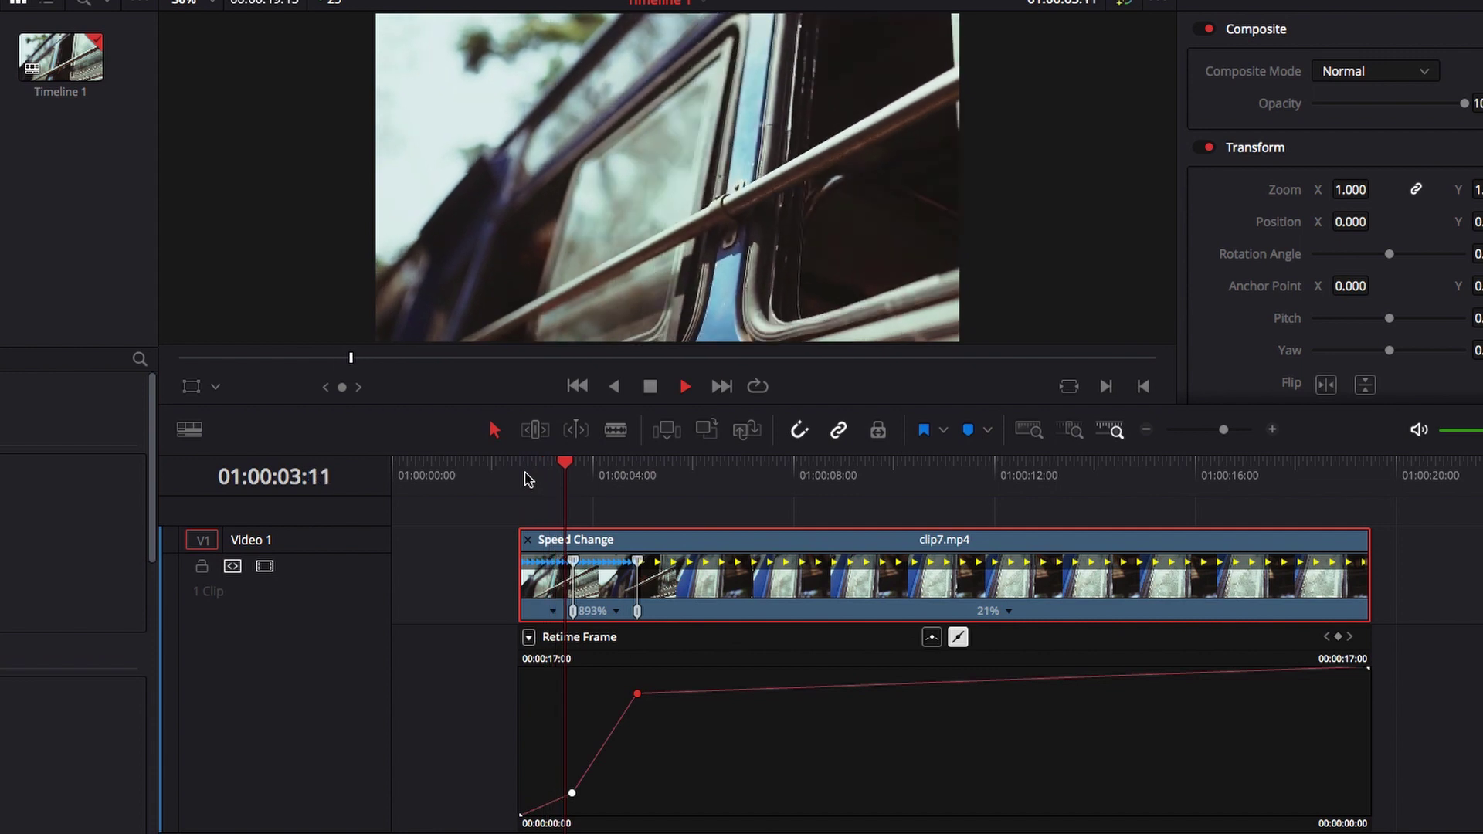
key("space")
left_click(525, 476)
key("space")
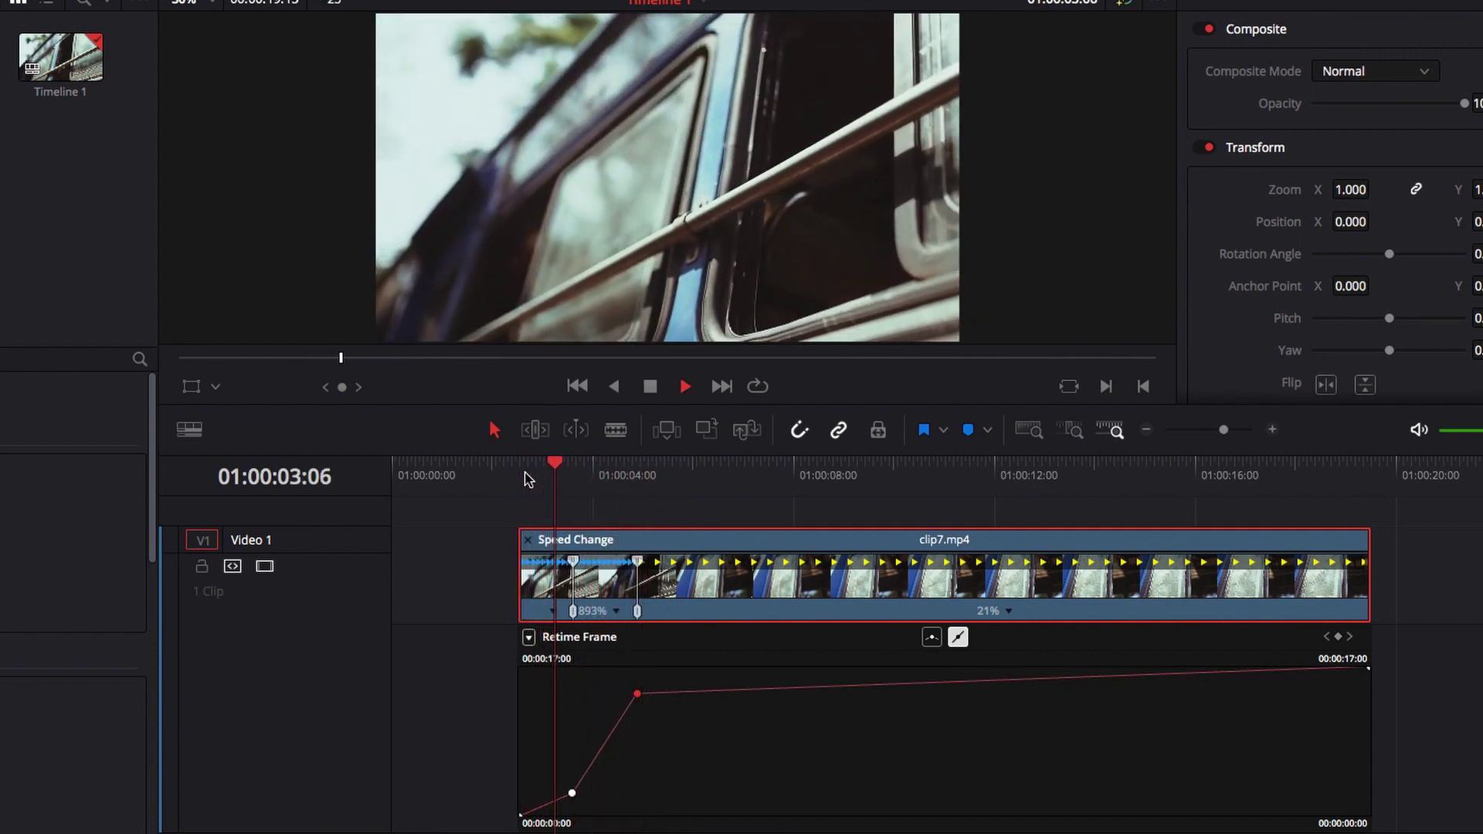
key("space")
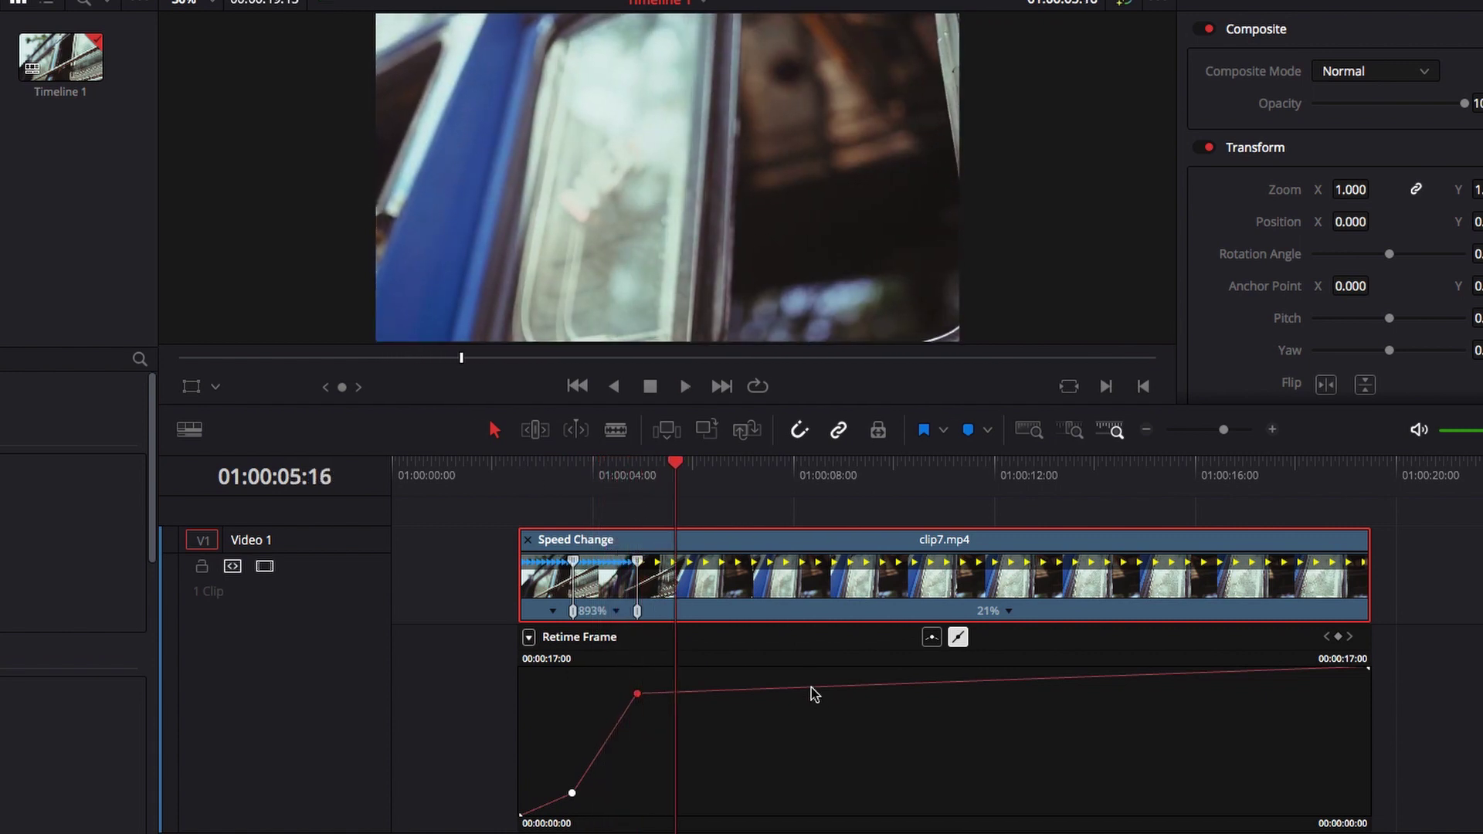
left_click(690, 694, "alt")
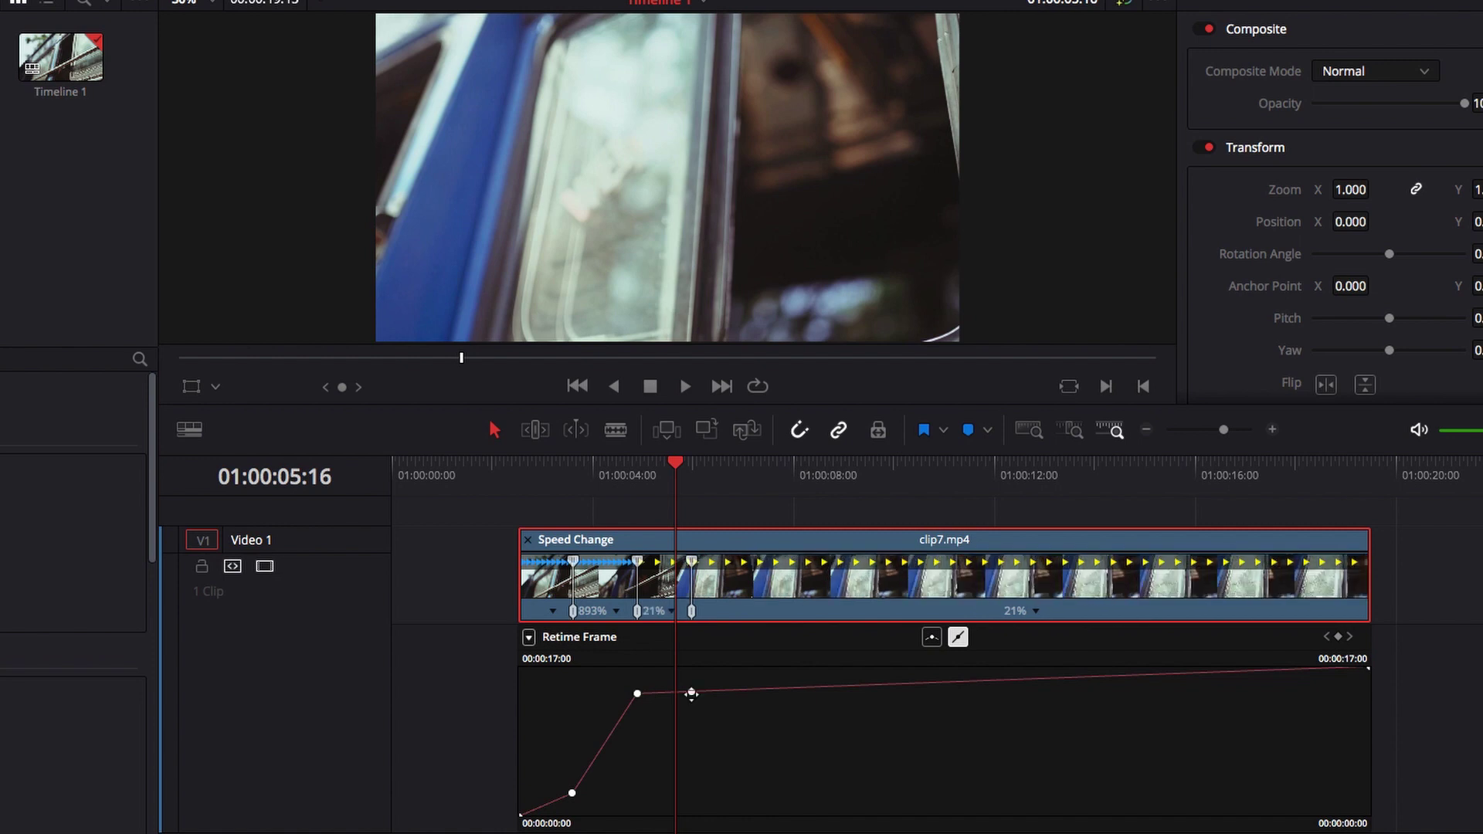
Raise the new Retime Frame keyframe to freeze the frame after it, then preview the freeze.
left_click_drag(690, 694, 692, 665)
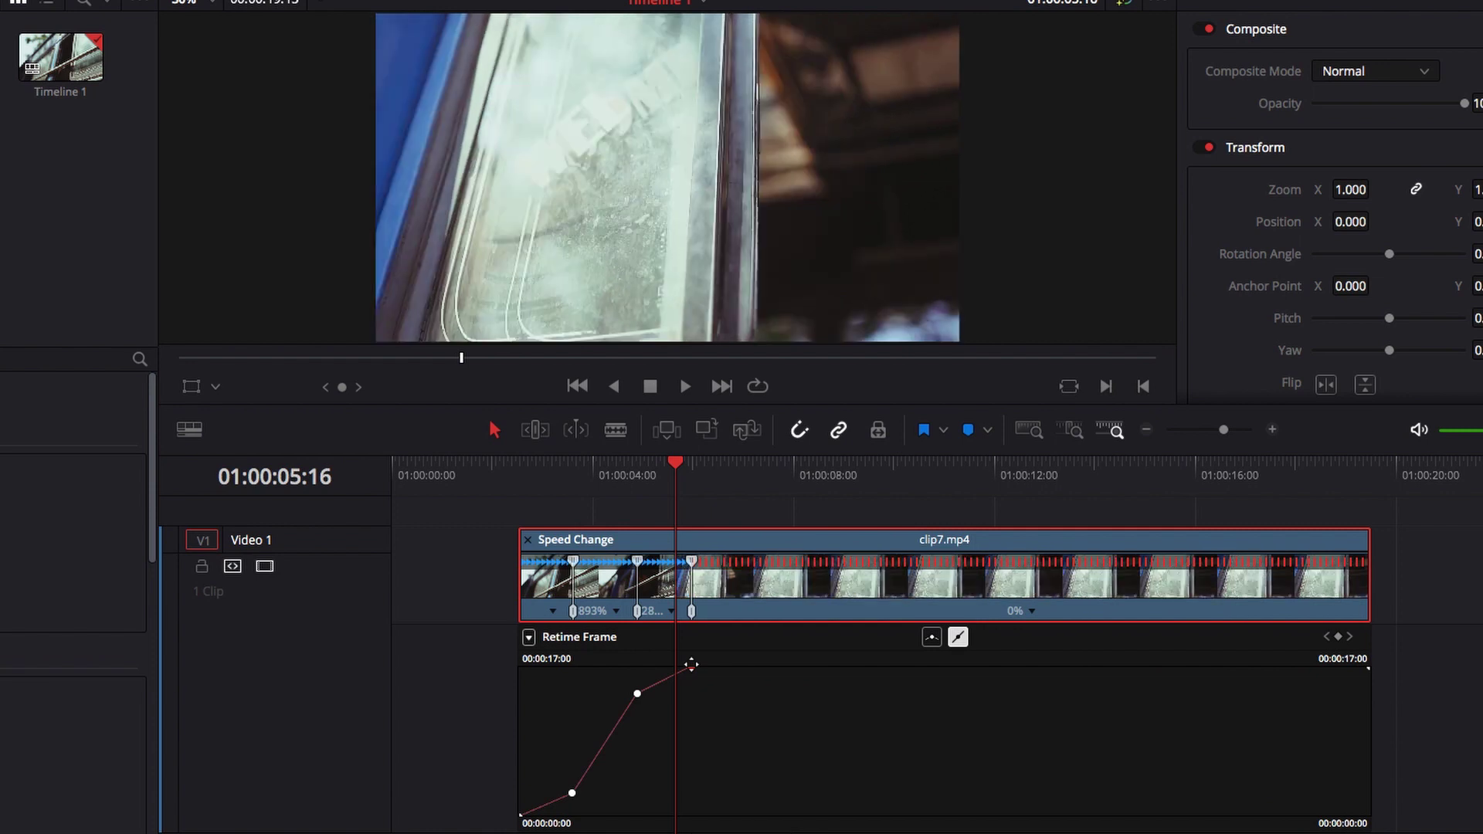
left_click(628, 469)
key("space")
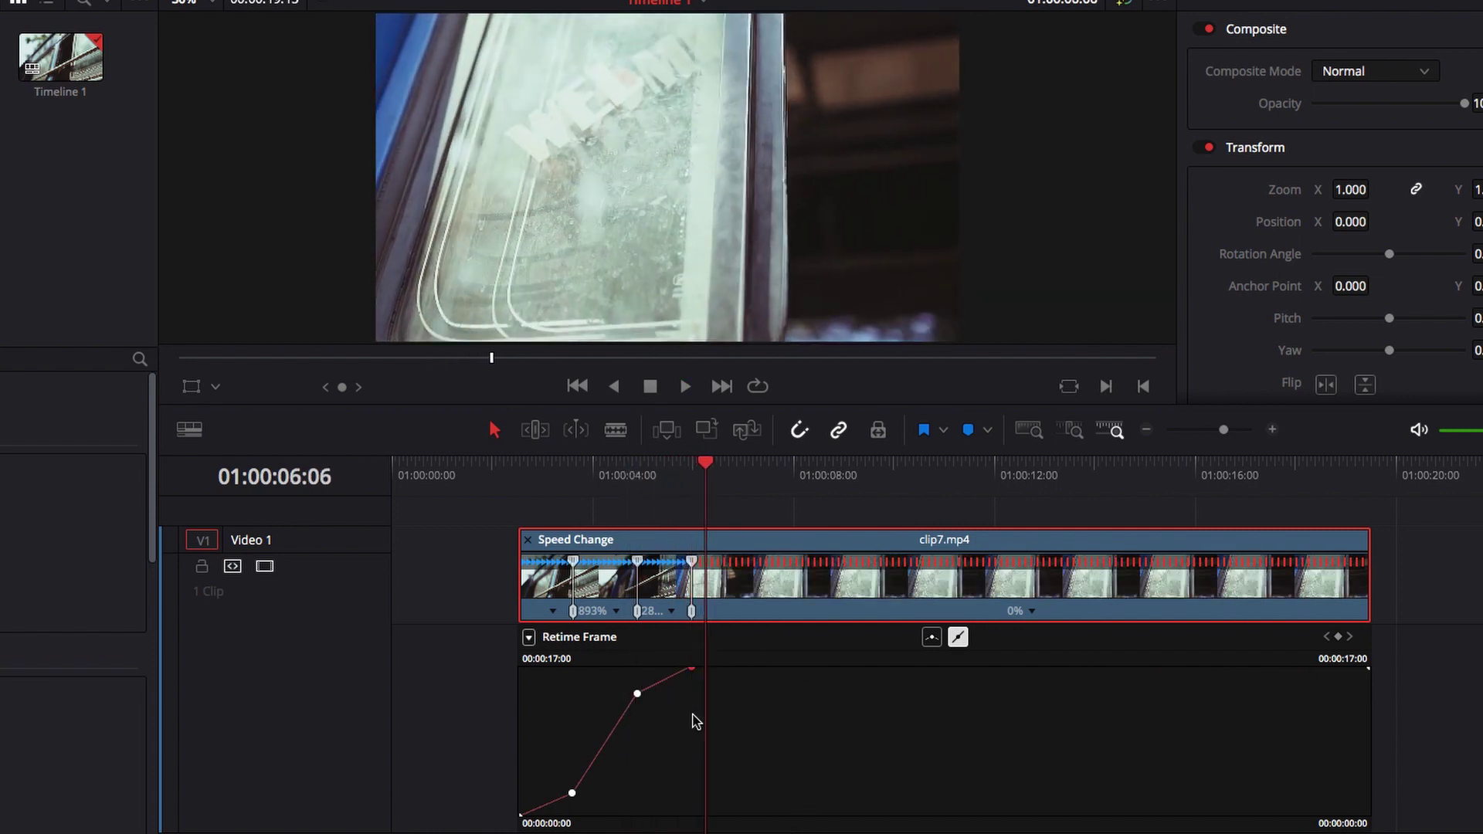
Push clip7's top retime keyframe later in the clip and play back the ramp.
mouse_move(694, 669)
mouse_move(693, 670)
left_mouse_down()
mouse_move(833, 666)
mouse_move(817, 666)
left_mouse_up()
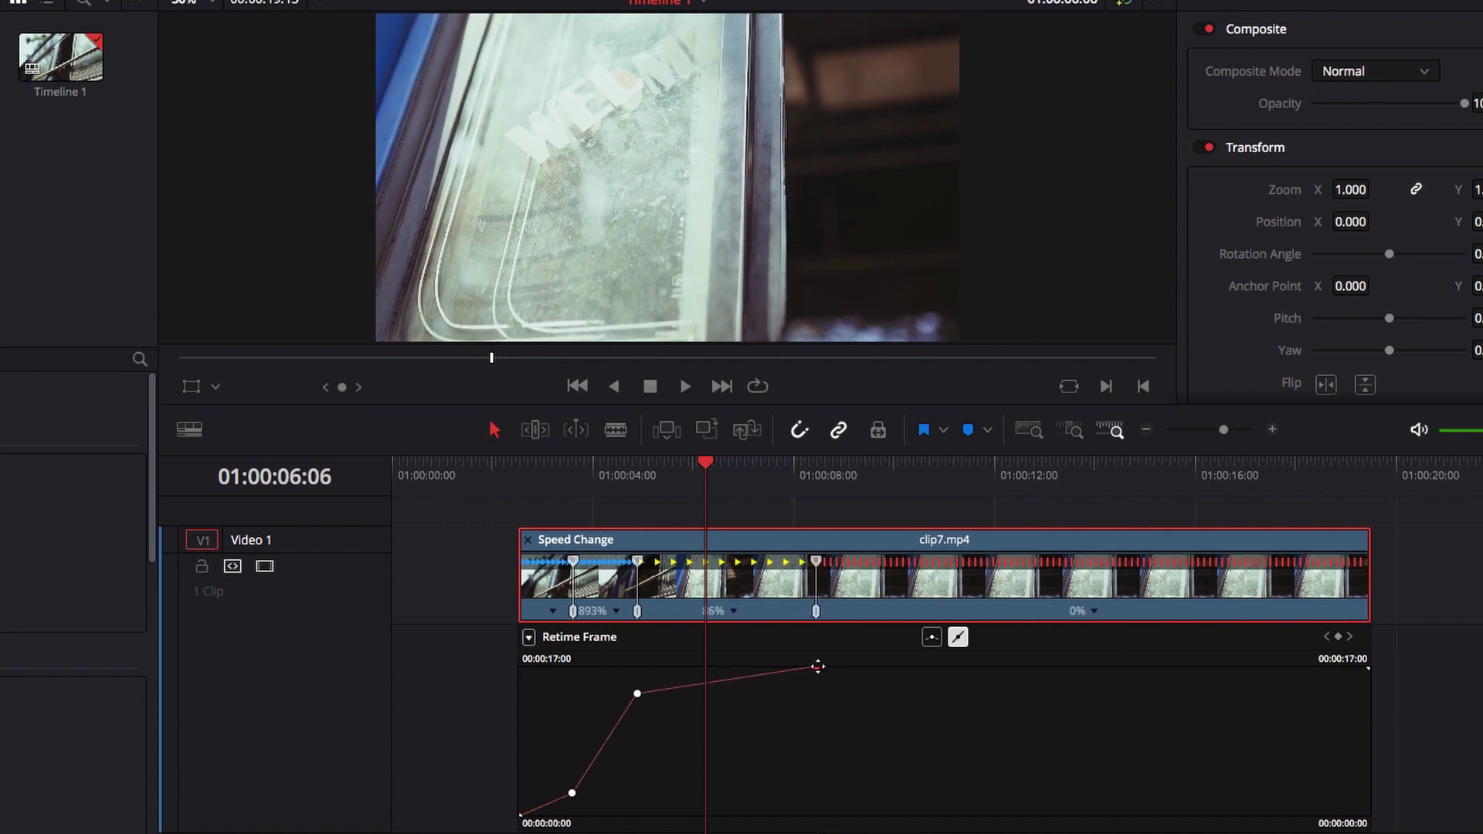
left_click(601, 463)
key("space")
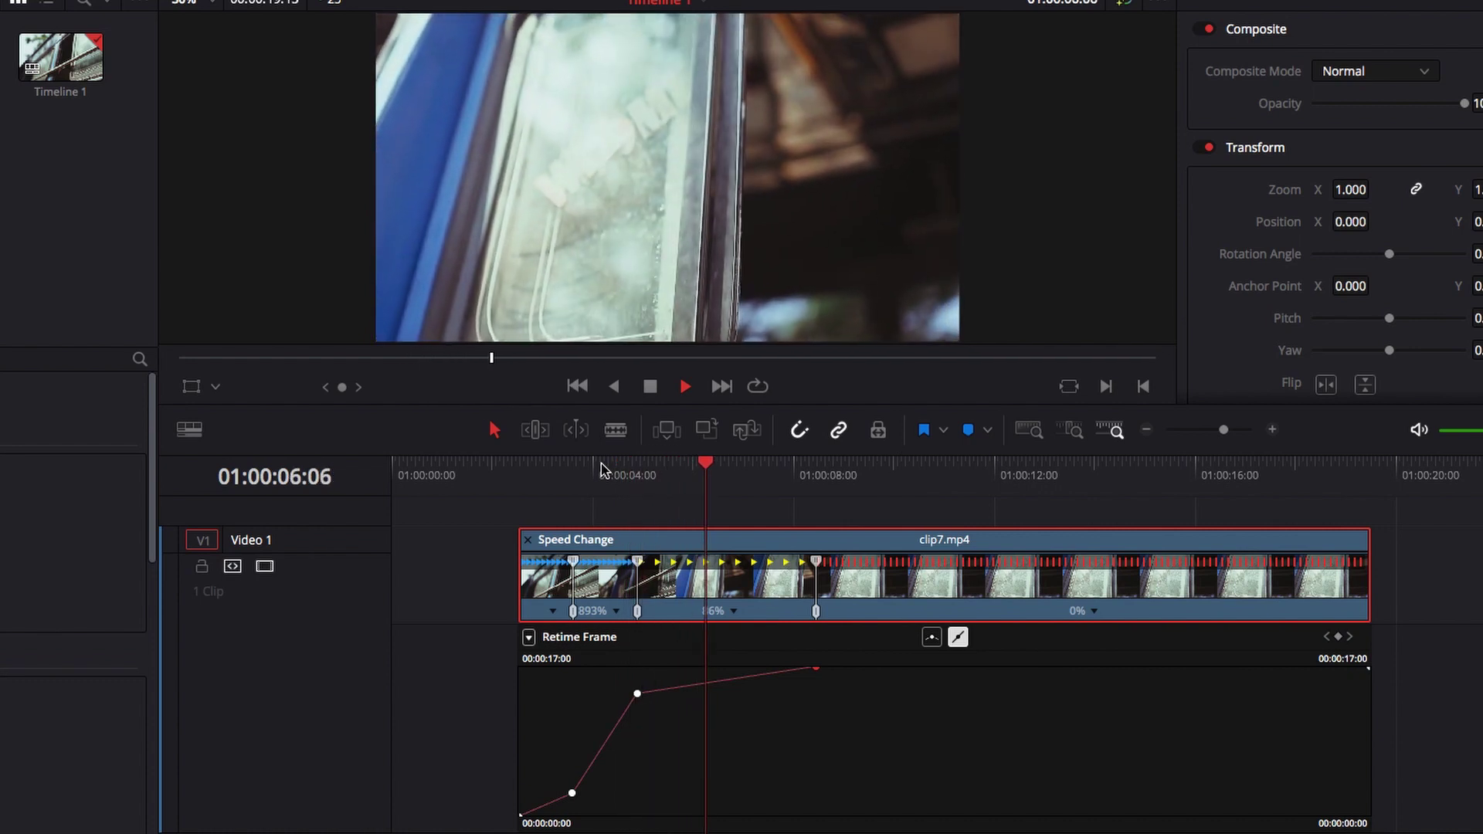
key("space")
Adjust the retime and end keyframes so the ramp runs 958%, then 86%, before the 0% freeze.
left_click_drag(638, 693, 639, 687)
left_click(640, 464)
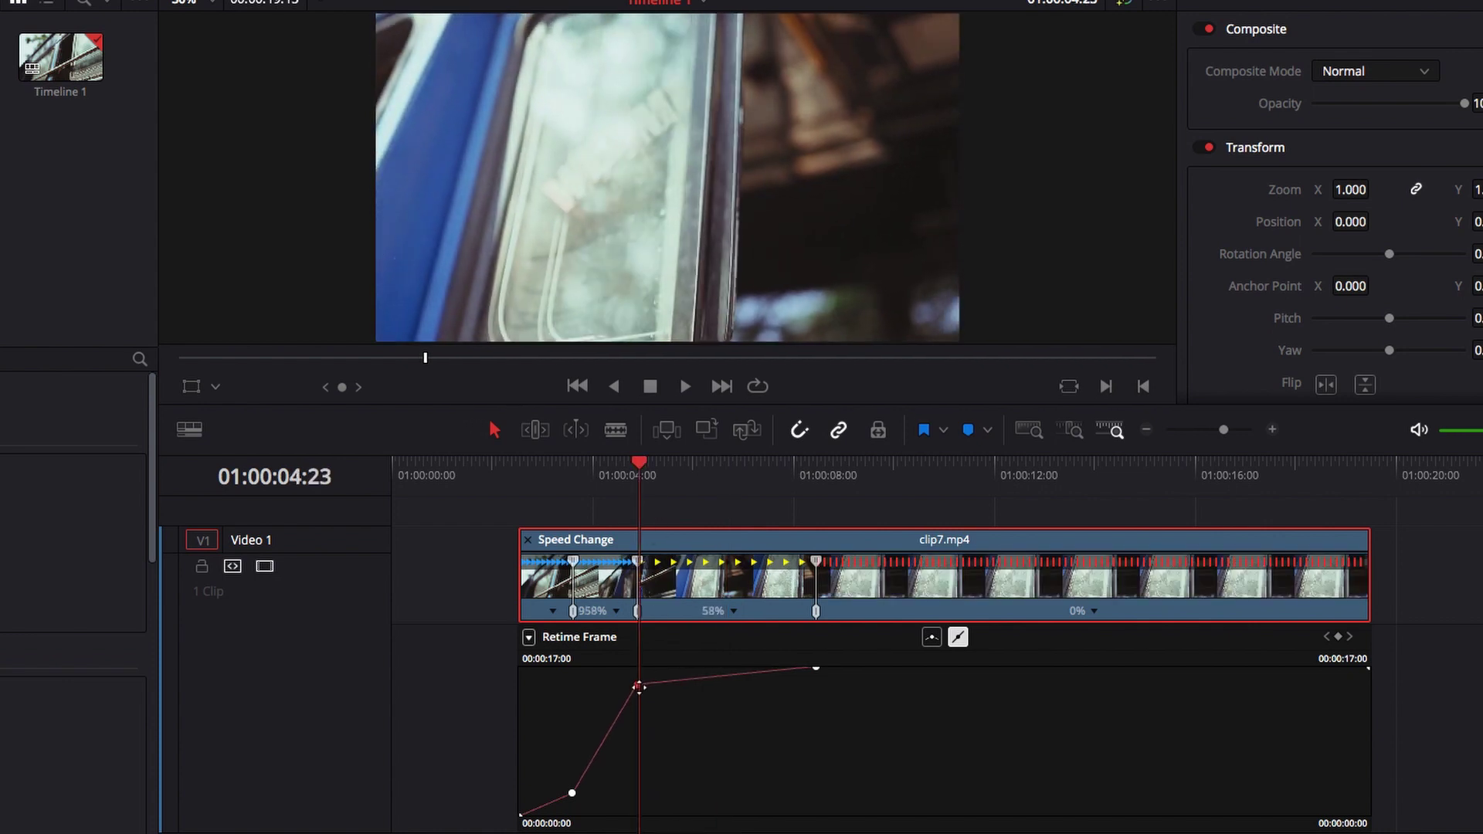
left_click(610, 473)
key("space")
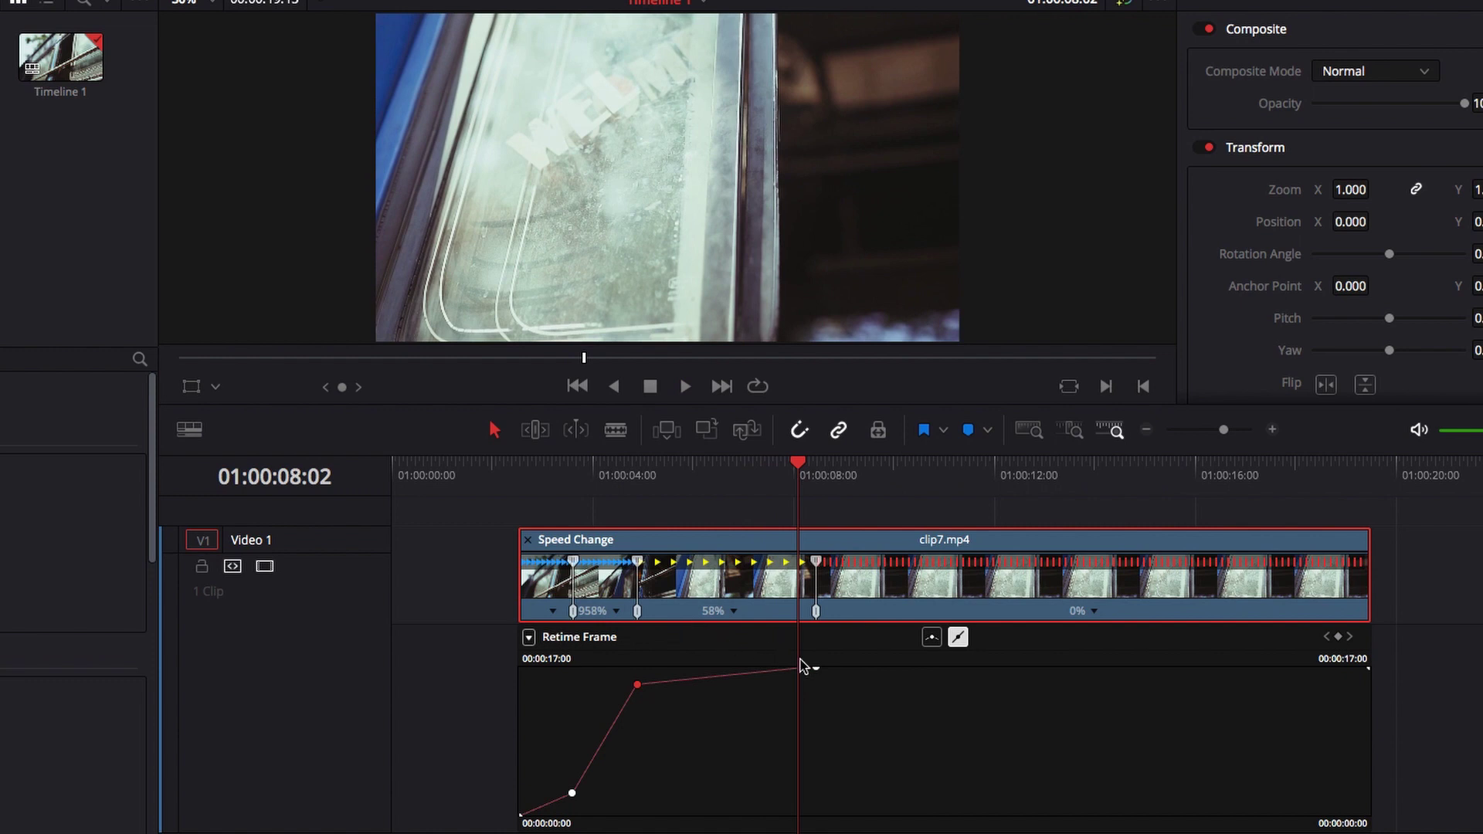
mouse_move(818, 669)
left_click_drag(820, 668, 758, 661)
Play back clip7's speed ramp from near its start to review the current speeds.
left_click(600, 470)
key("space")
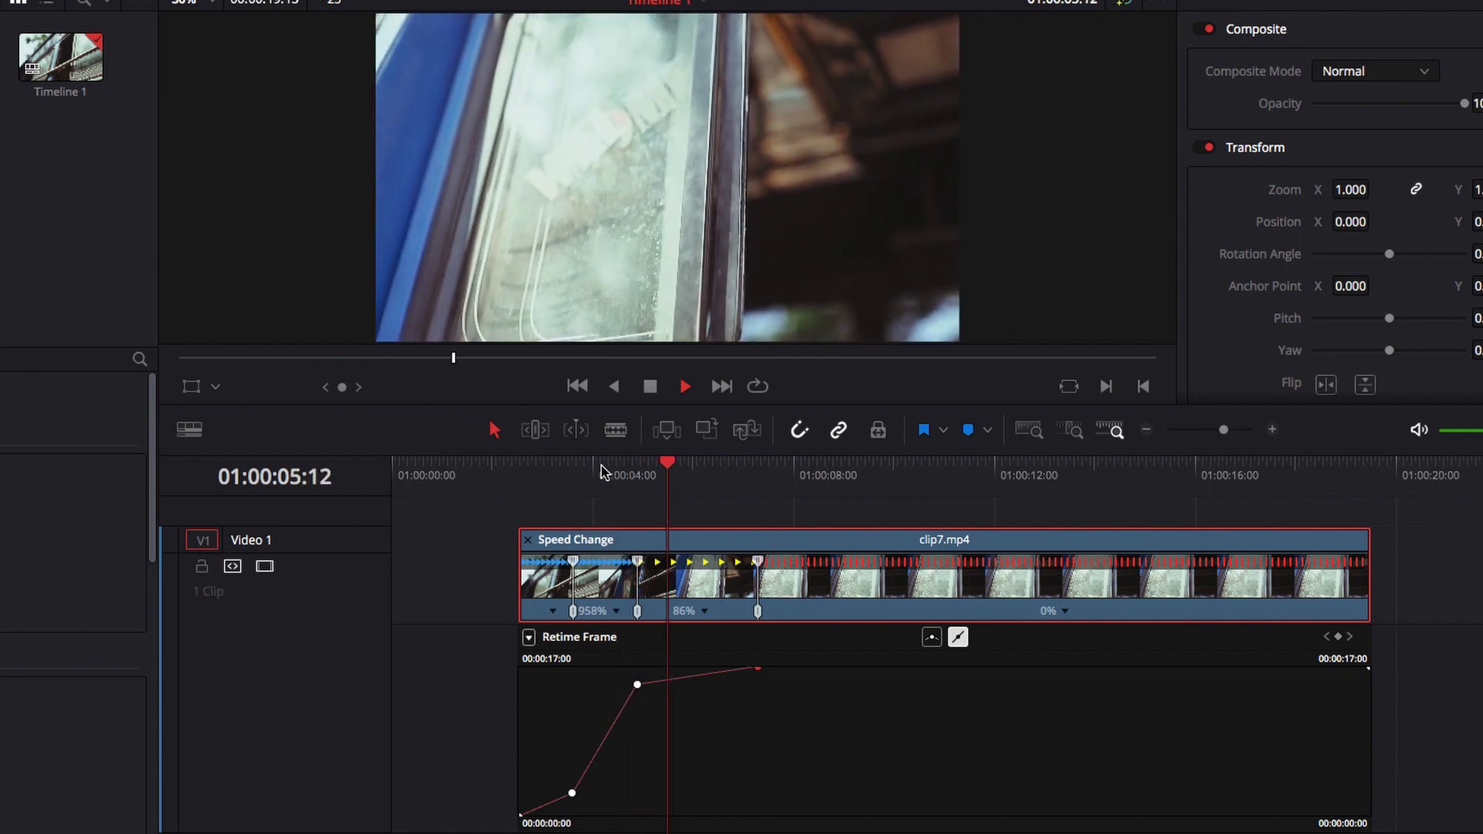
key("space")
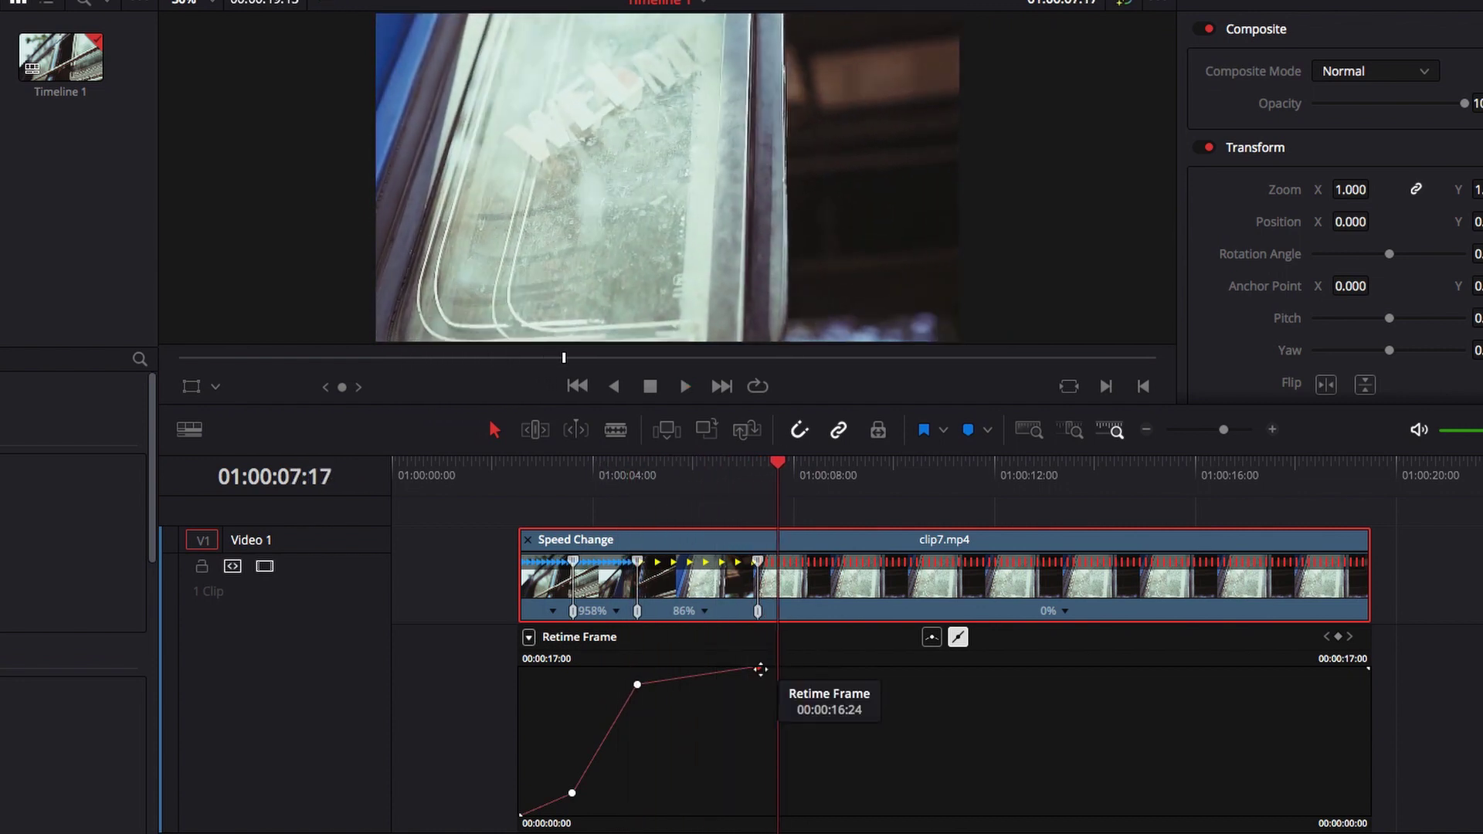
left_click(743, 482)
left_click(609, 473)
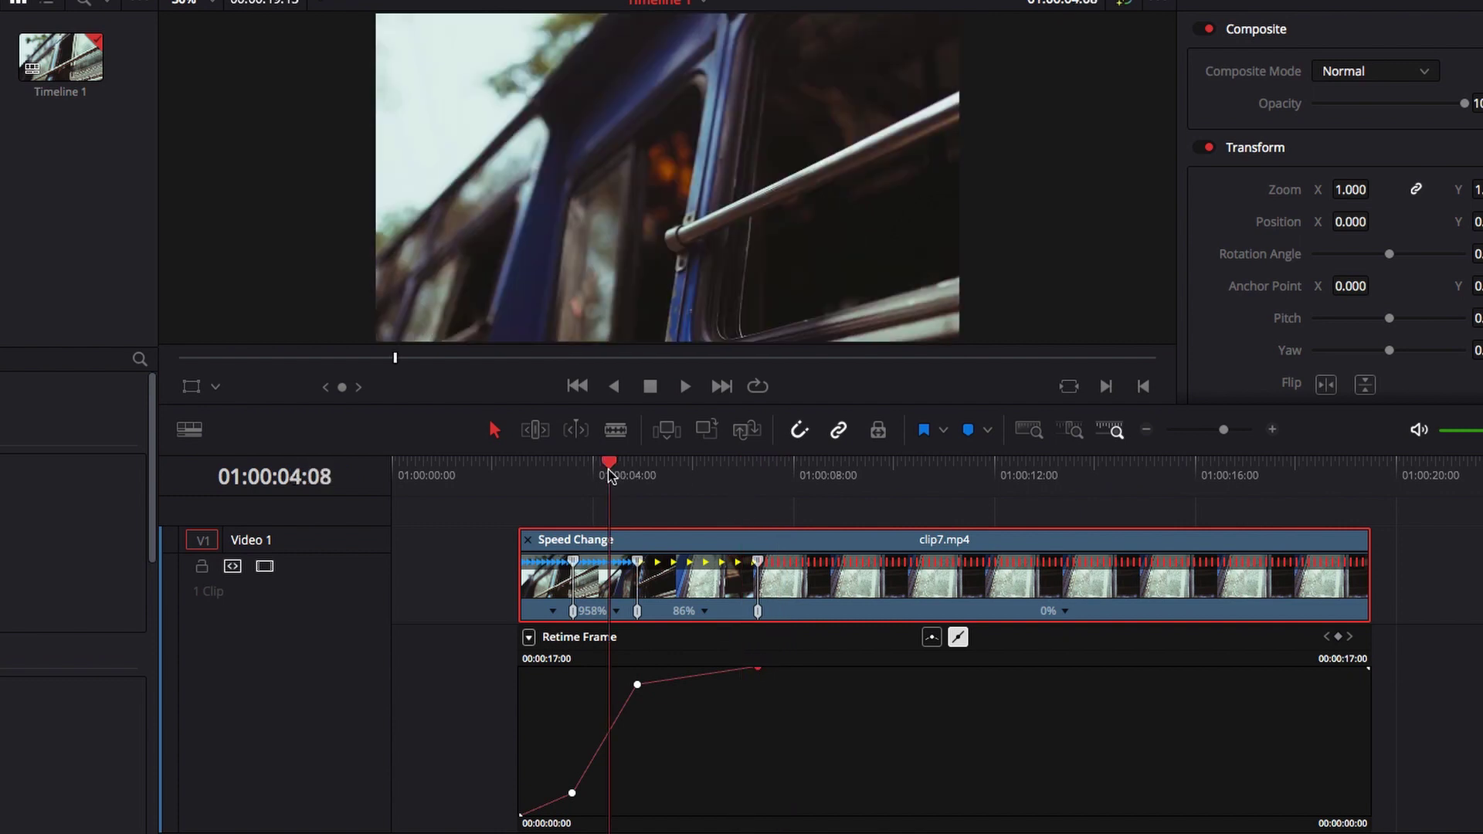
left_click(504, 476)
key("space")
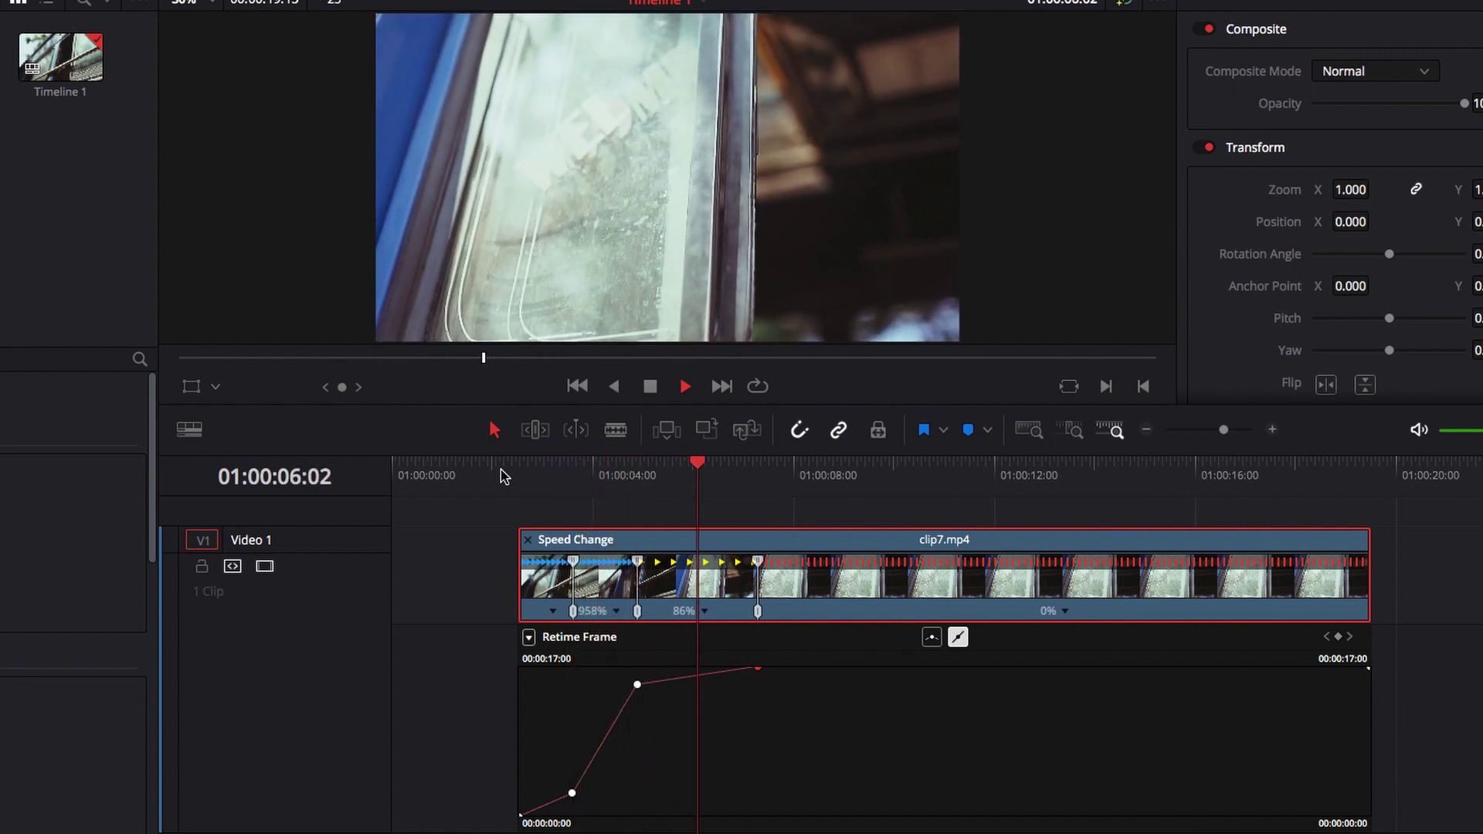
key("space")
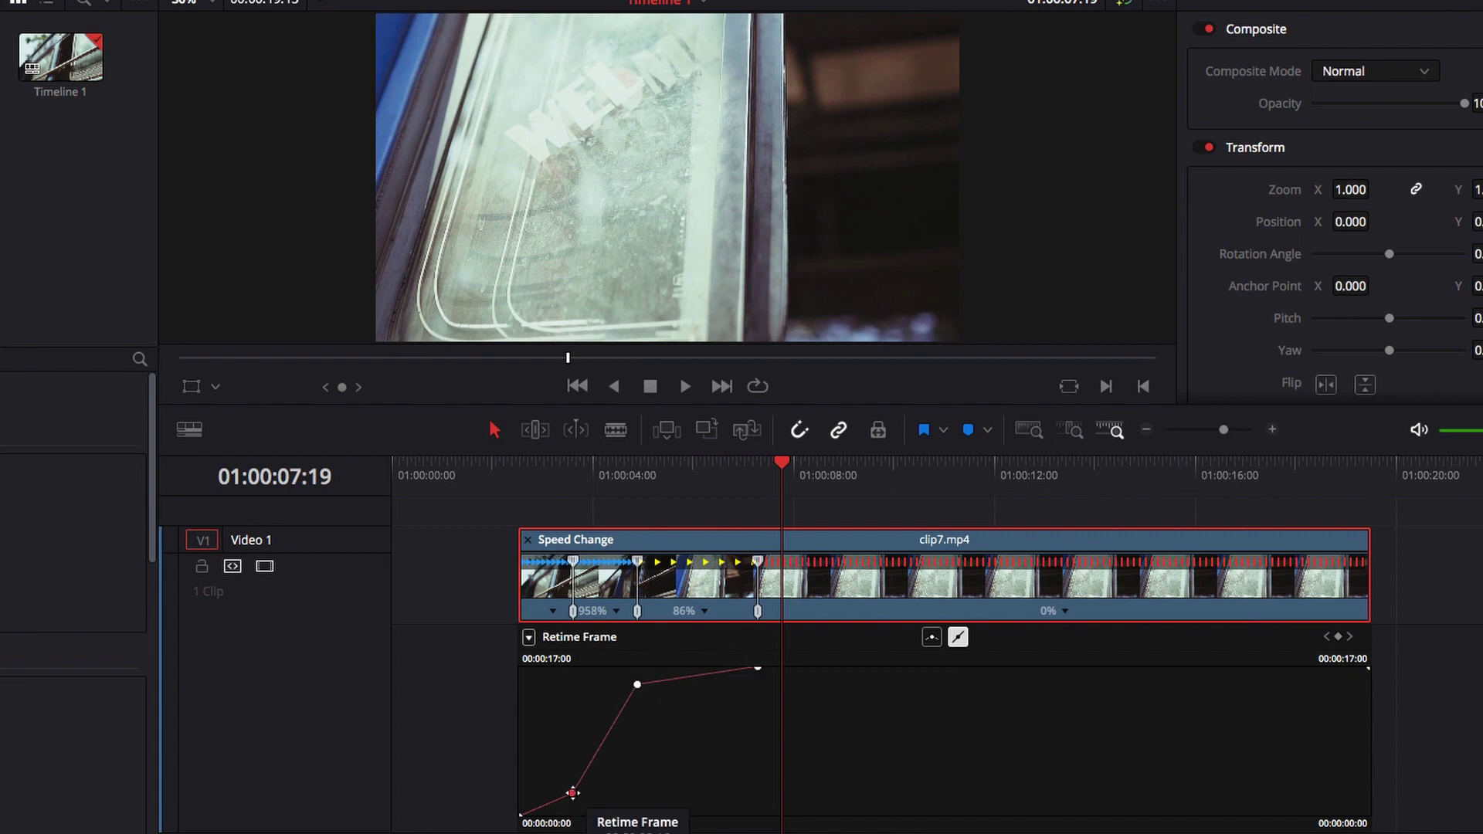
Lower the first retime keyframe to tame the fast start, then replay from the start.
left_click_drag(573, 794, 574, 799)
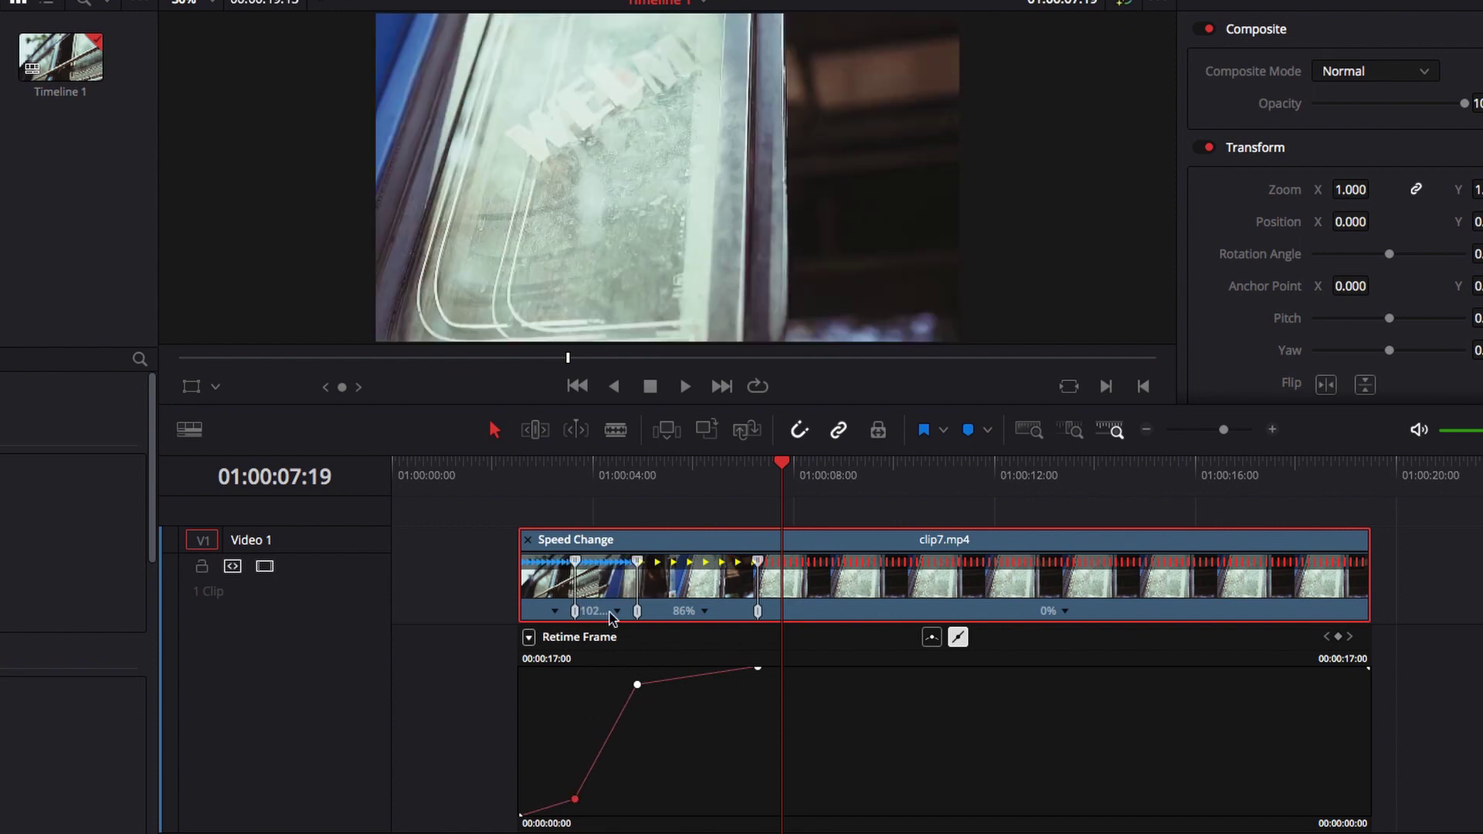
left_click(524, 470)
key("space")
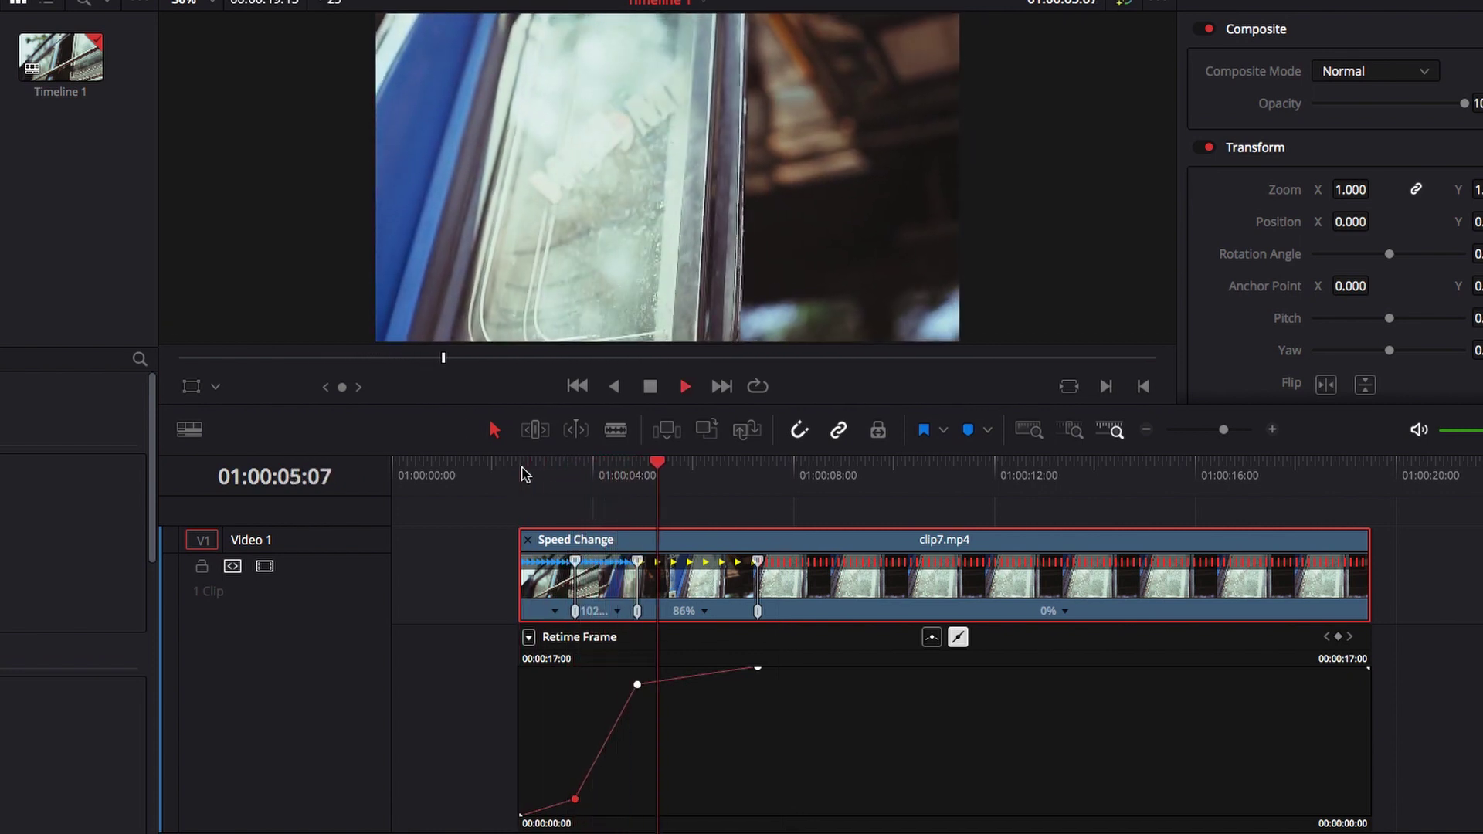
key("space")
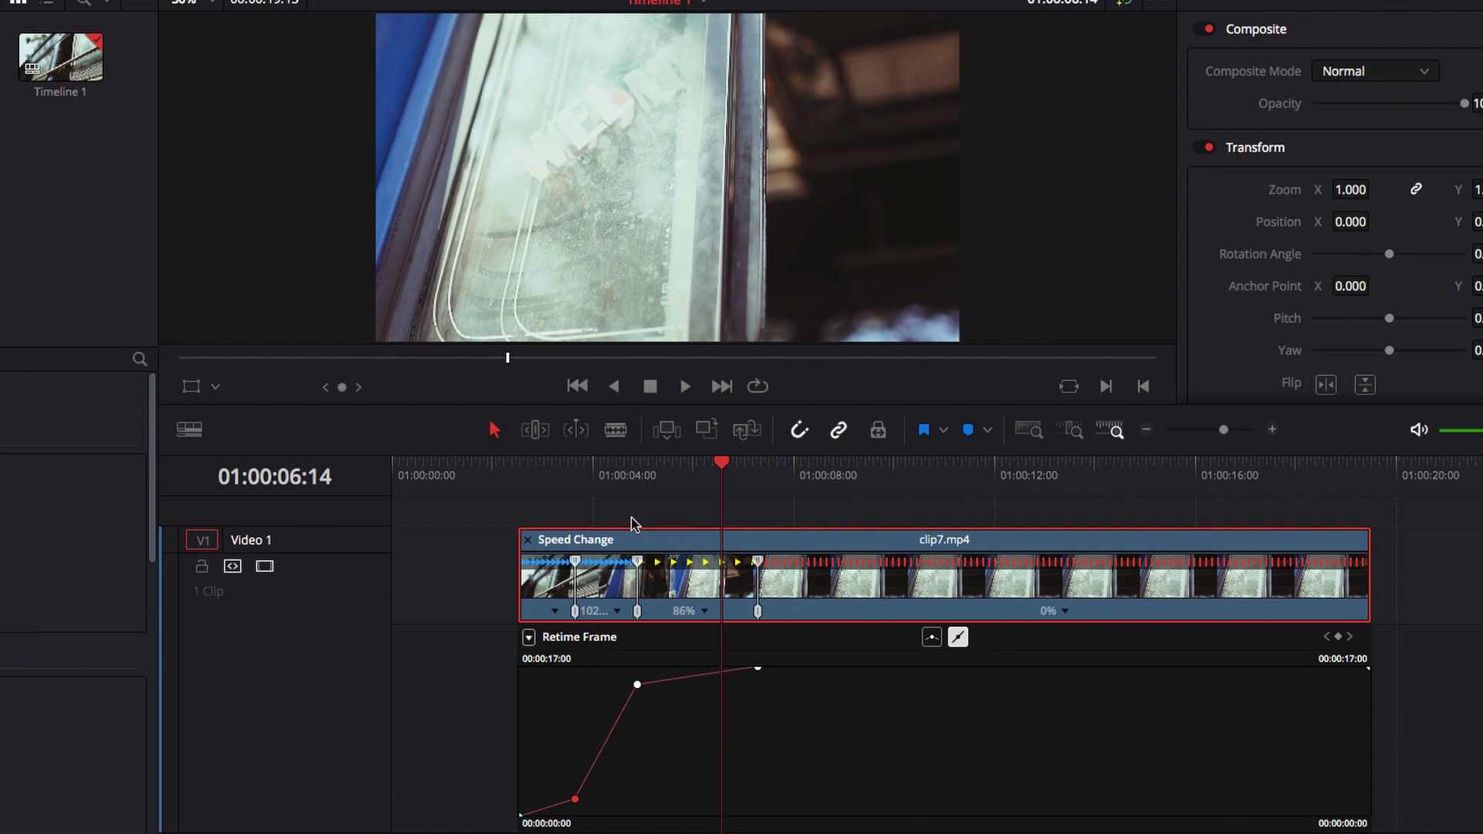
Raise the retime keyframe slightly so the middle section runs at 76%, then review.
left_click(638, 472)
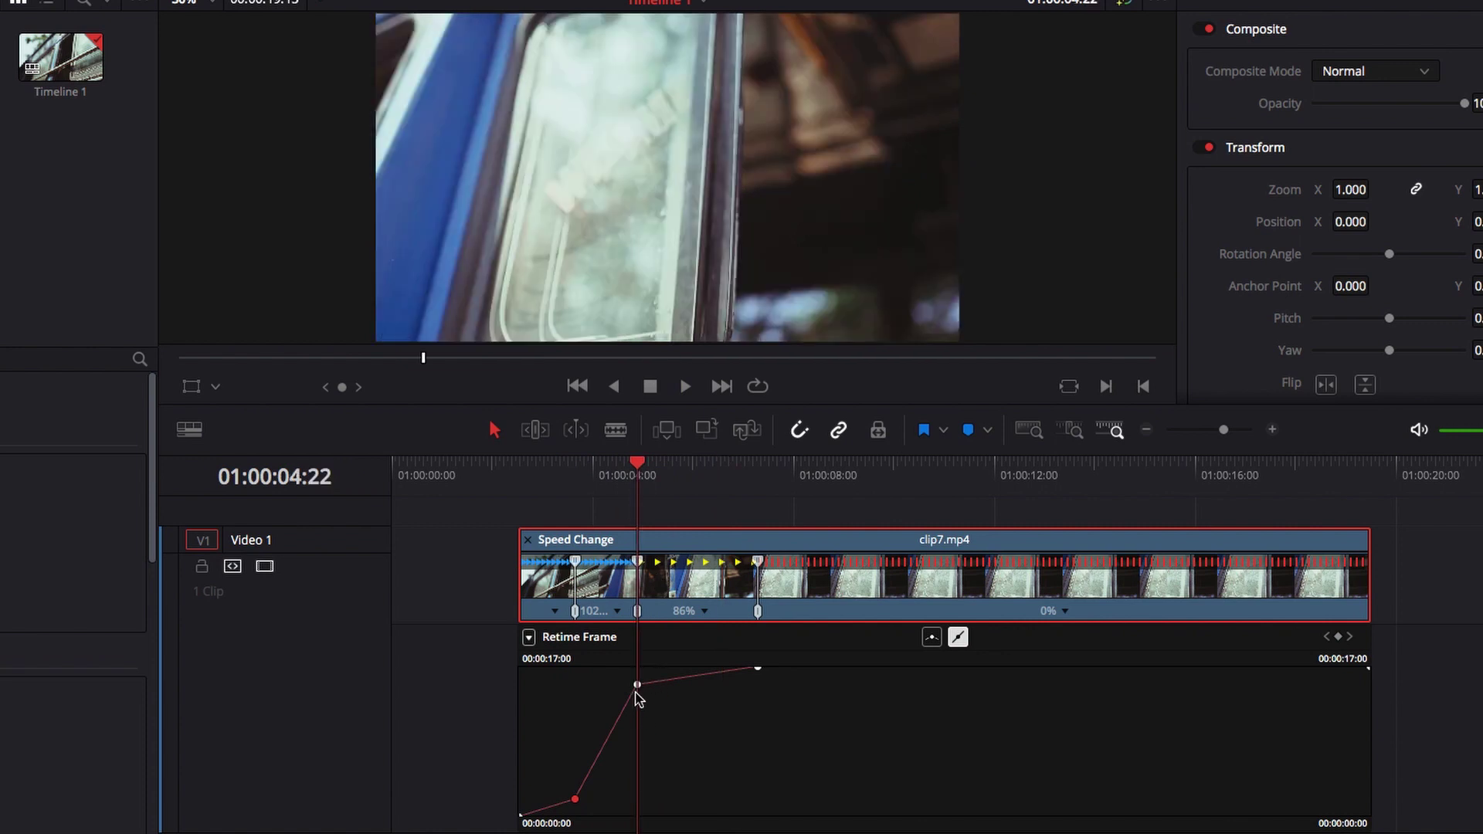
left_click_drag(638, 687, 638, 686)
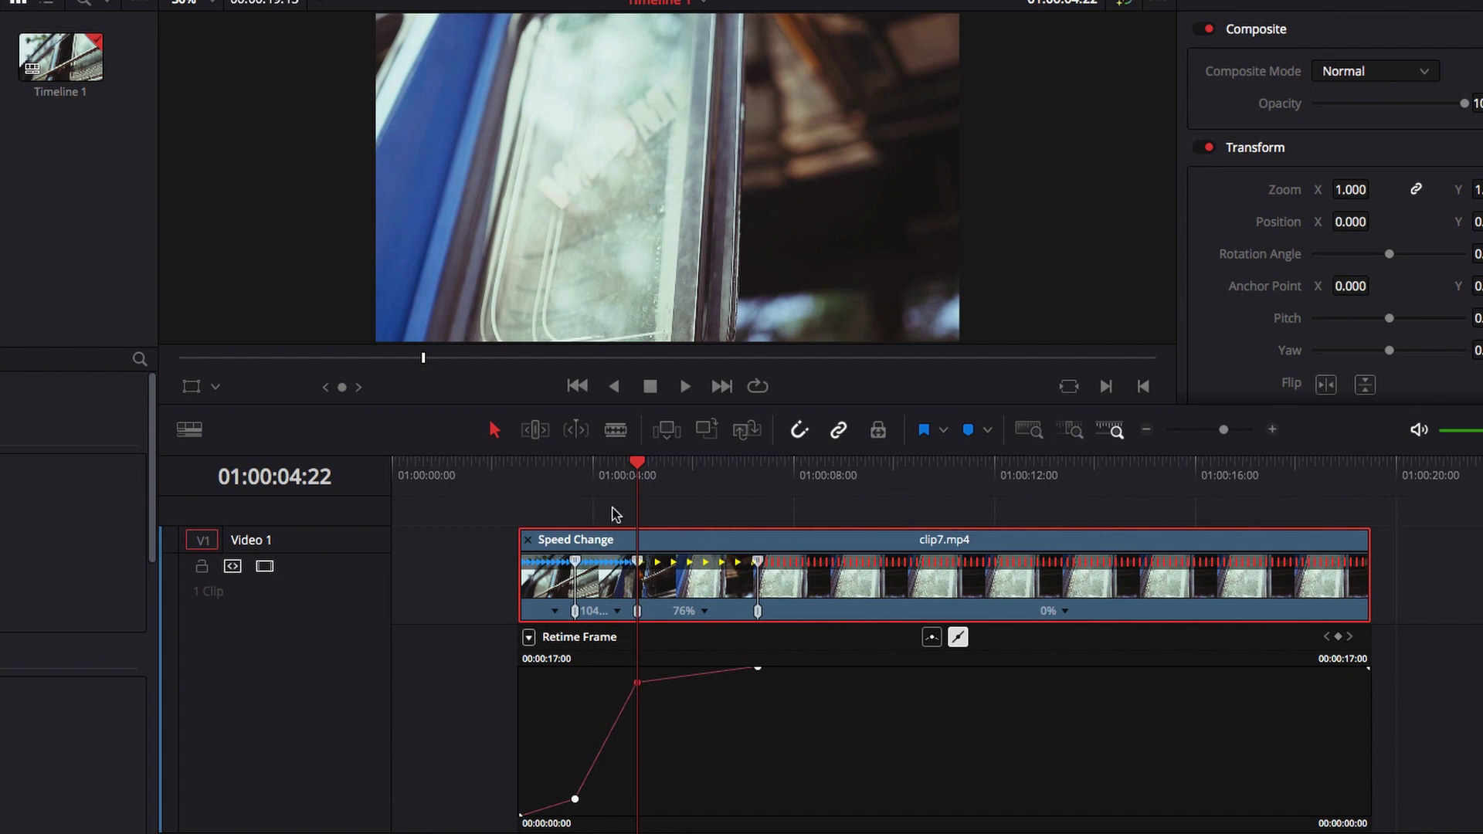
key("space")
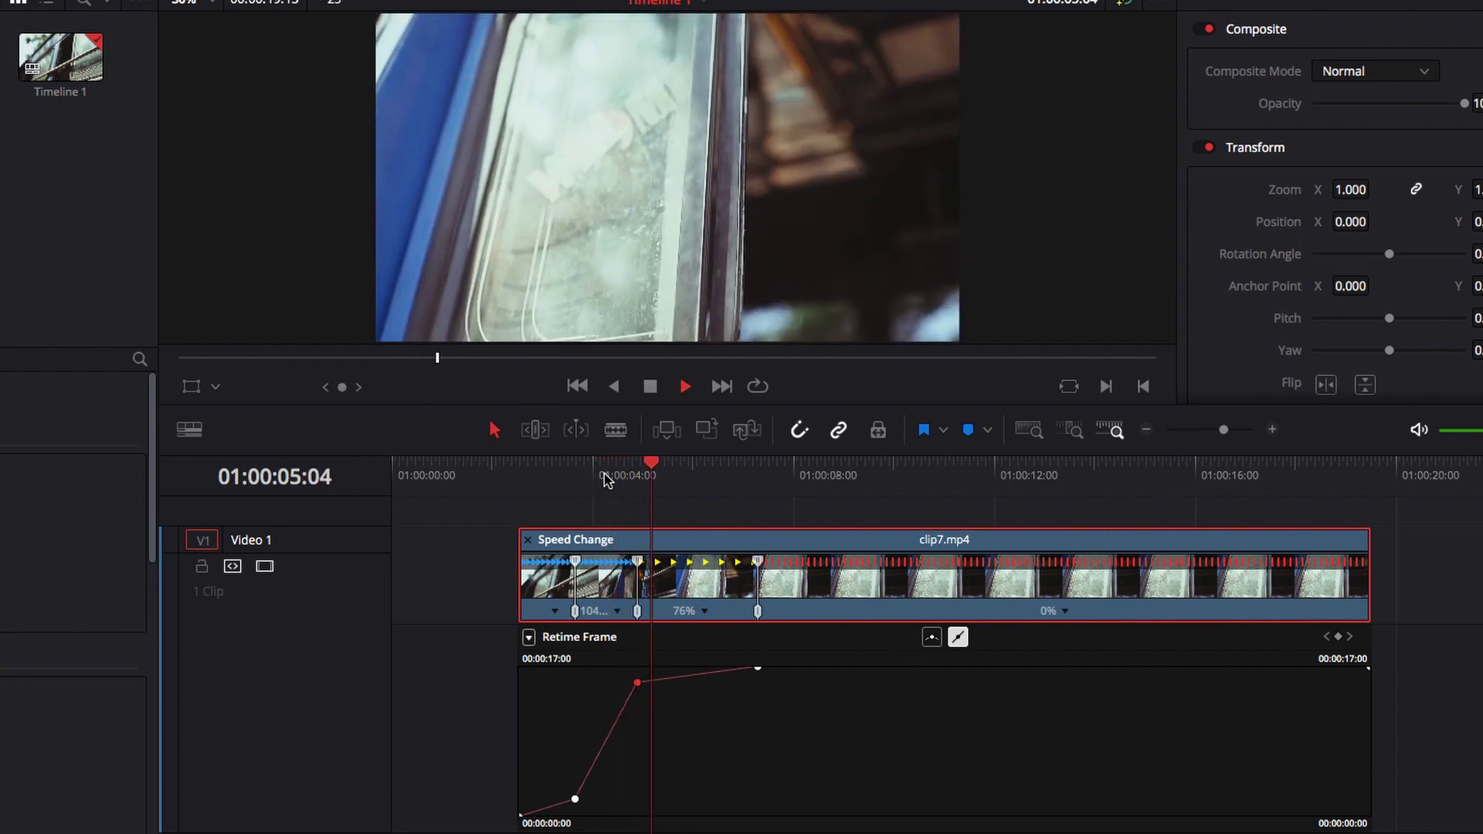
key("space")
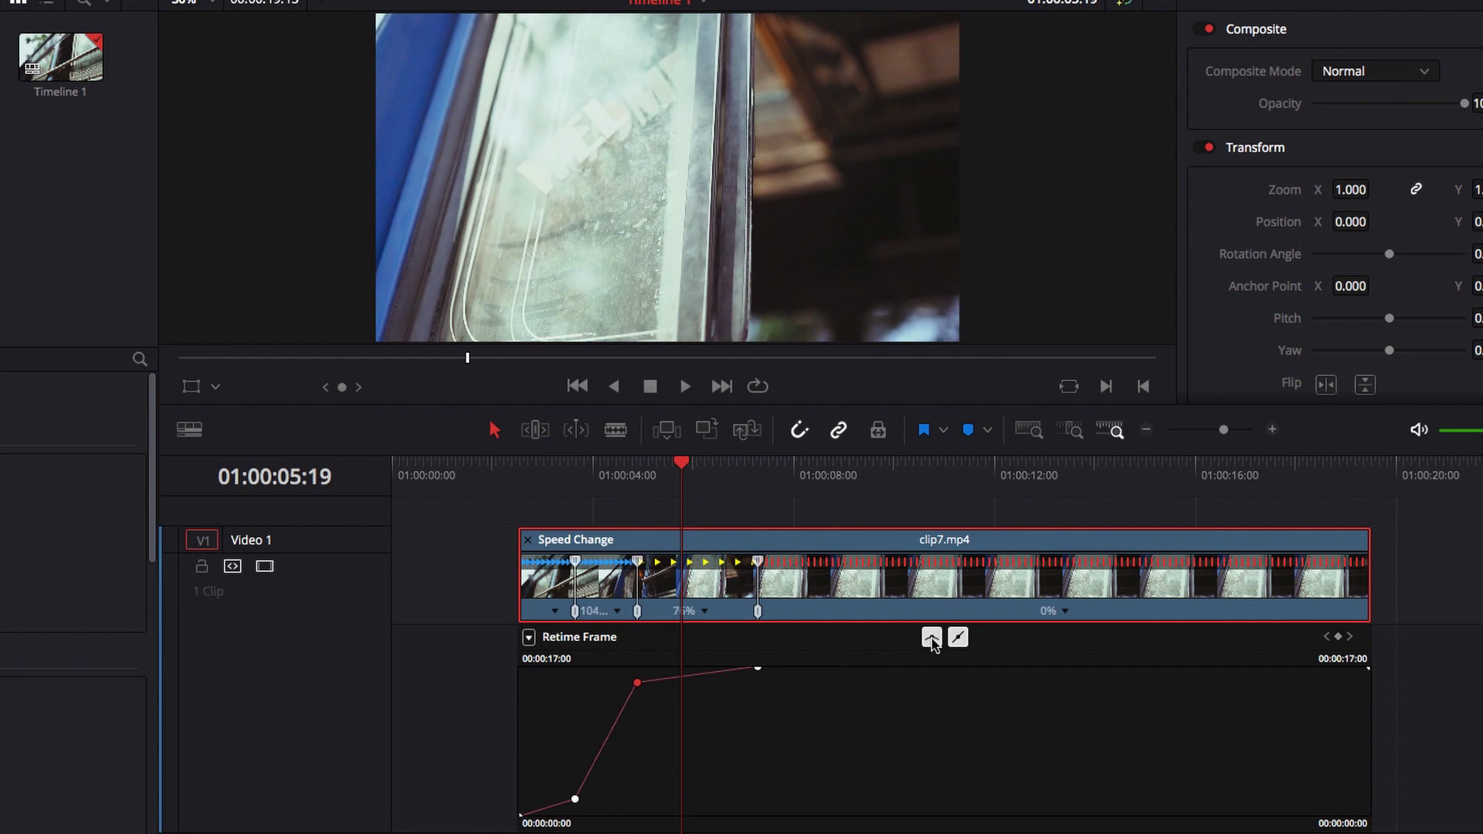
Widen the keyframe's Bezier handles to ease the curve's bend, then review the smoothed ramp.
mouse_move(659, 690)
left_click_drag(663, 684, 668, 683)
left_click(602, 473)
key("space")
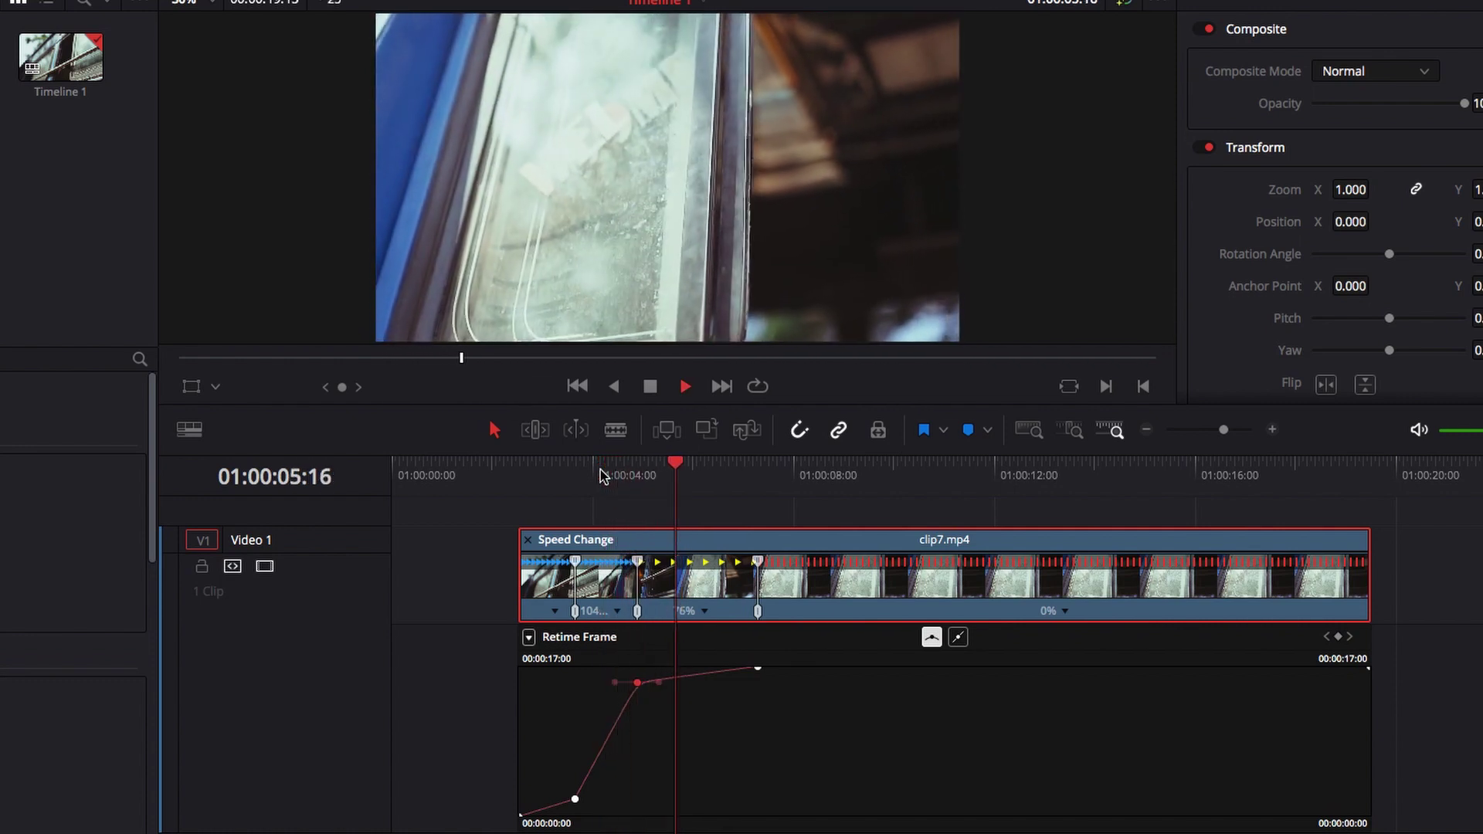
left_click(602, 473)
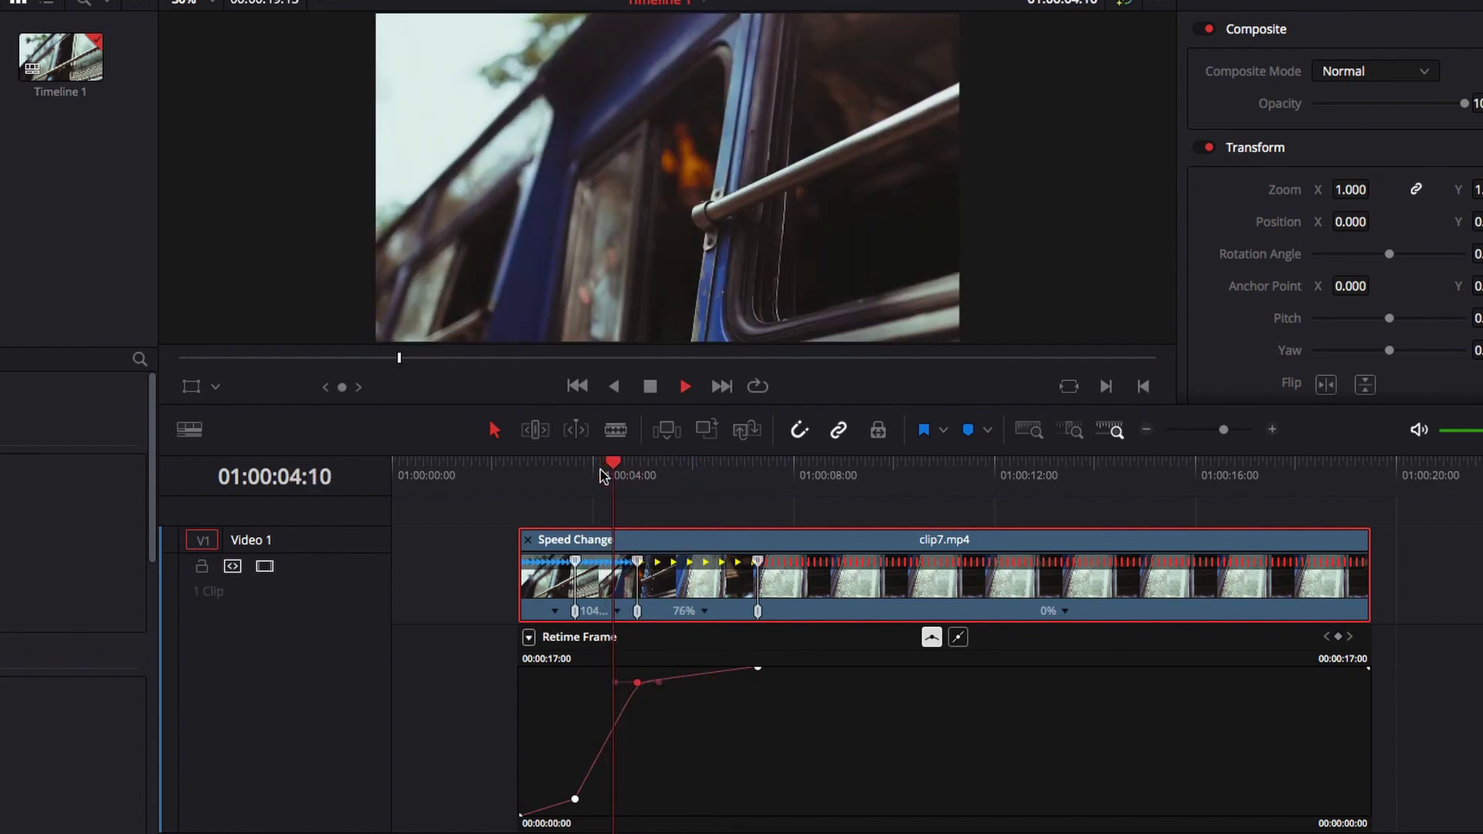
key("space")
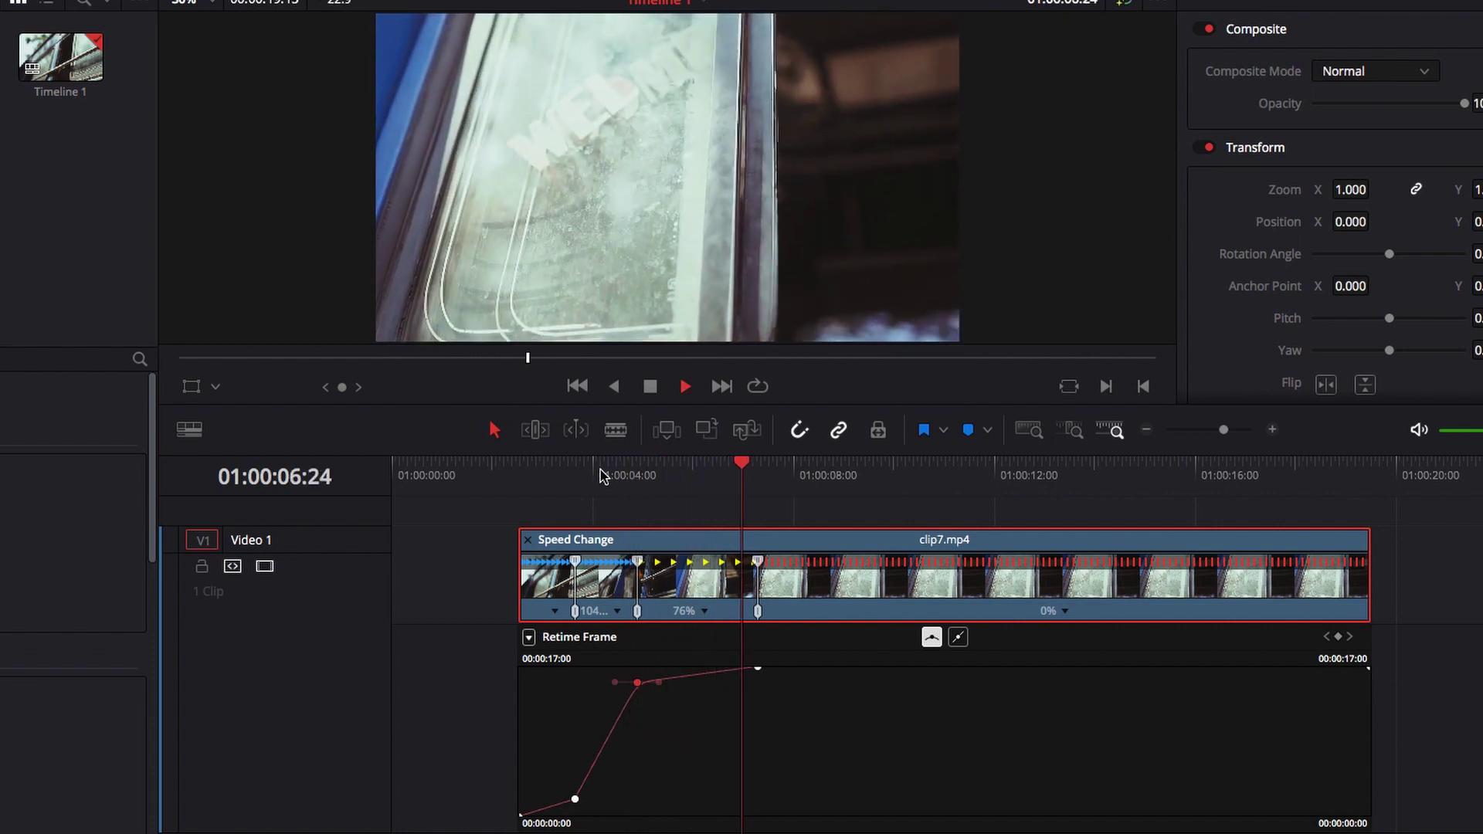
Move the top keyframe earlier so the slow section speeds up to 92%.
key("space")
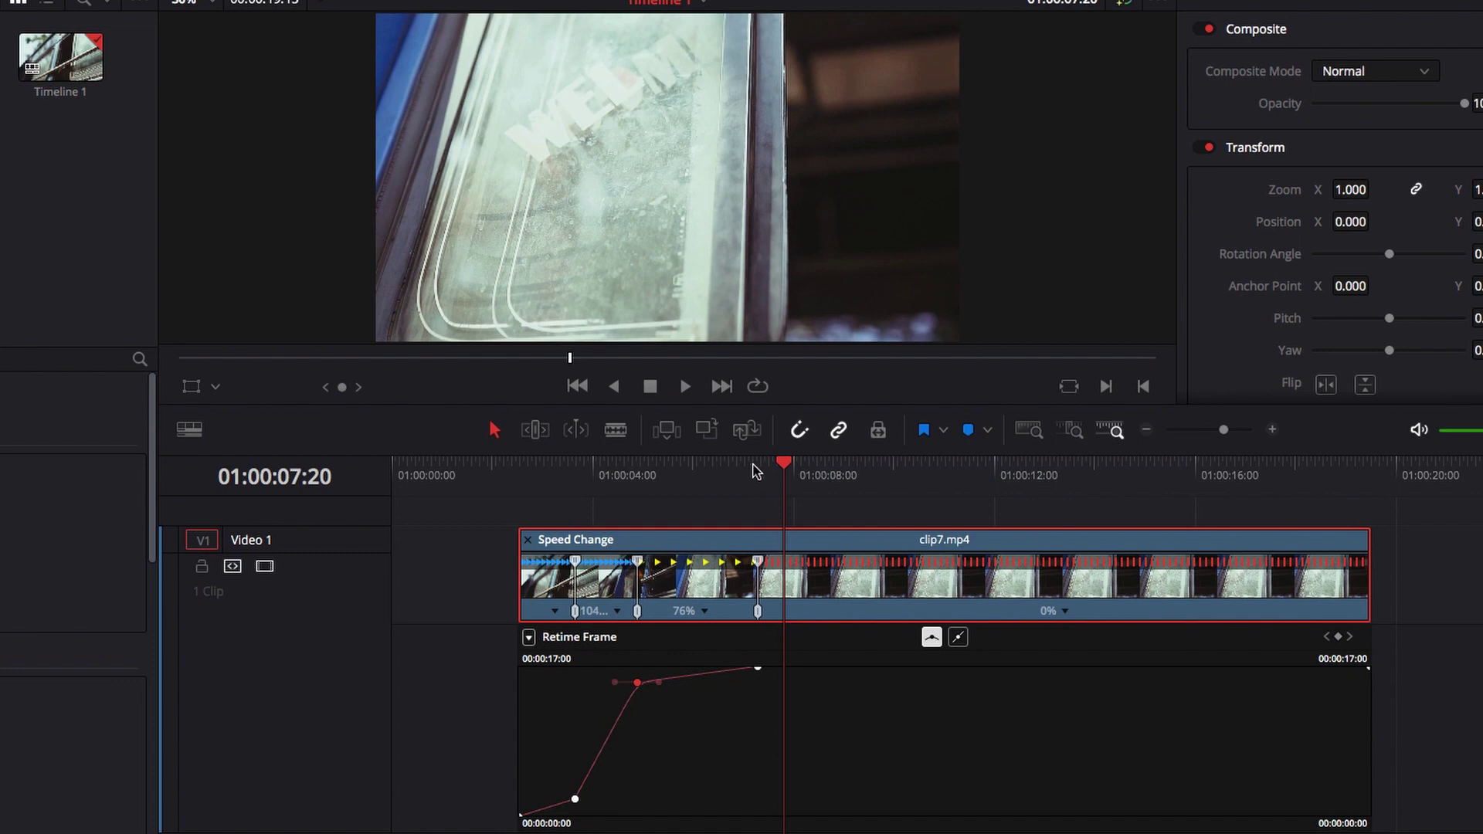
left_click_drag(756, 467, 761, 464)
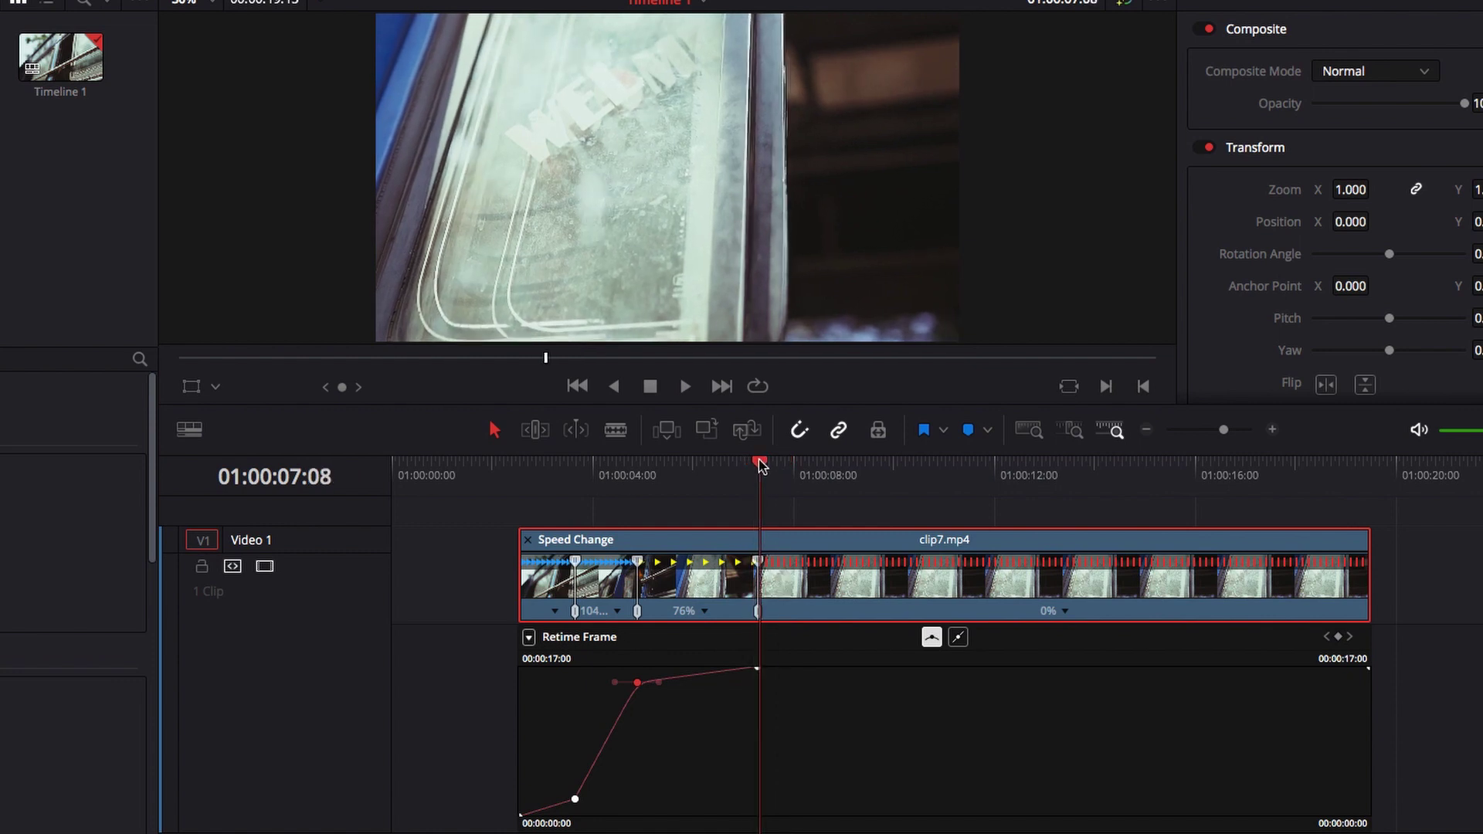
left_click_drag(759, 665, 737, 665)
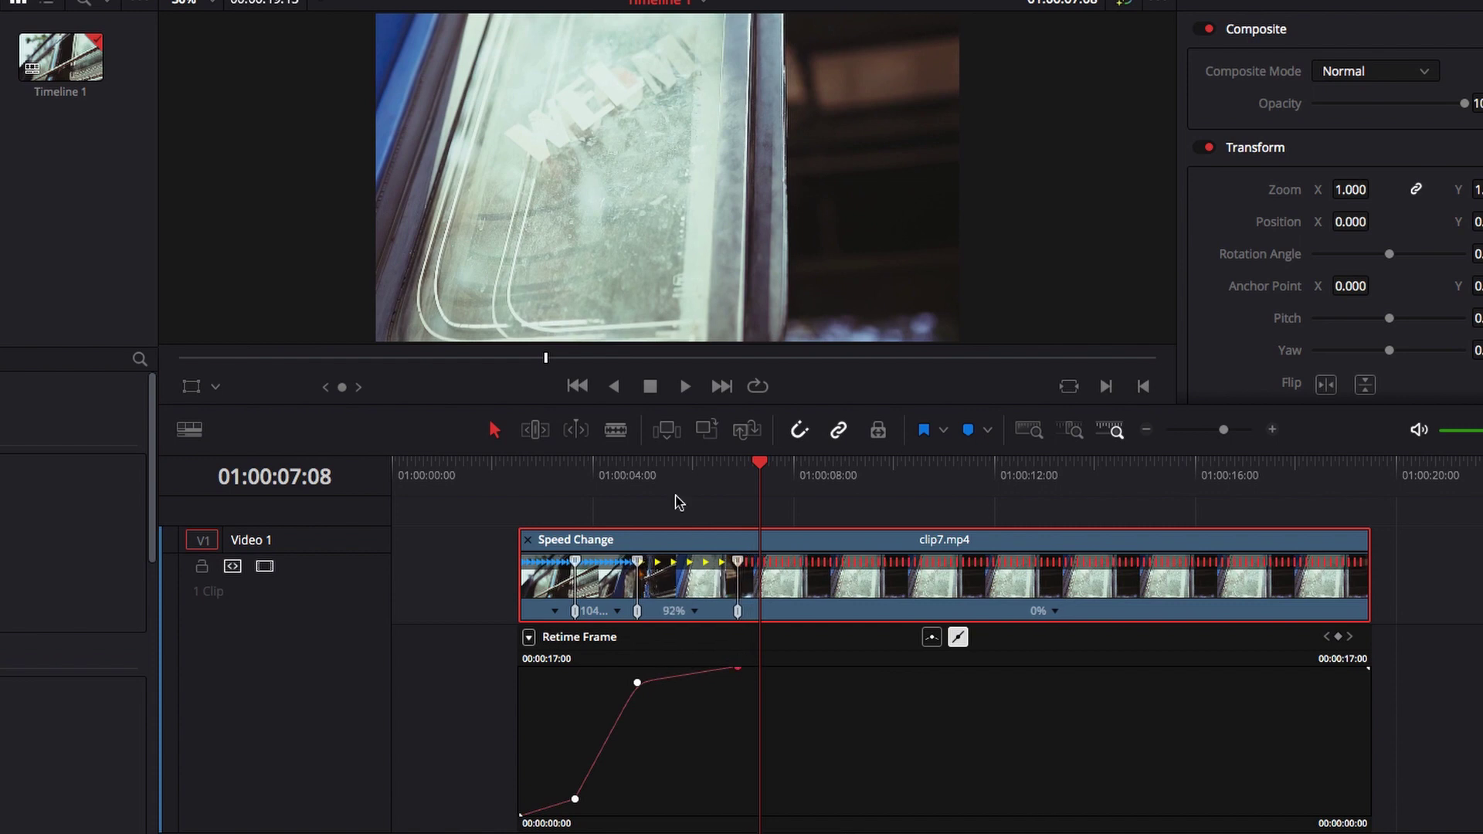
Nudge the top retime keyframe slightly earlier to settle the slow section at 94%, then review.
left_click(604, 467)
key("space")
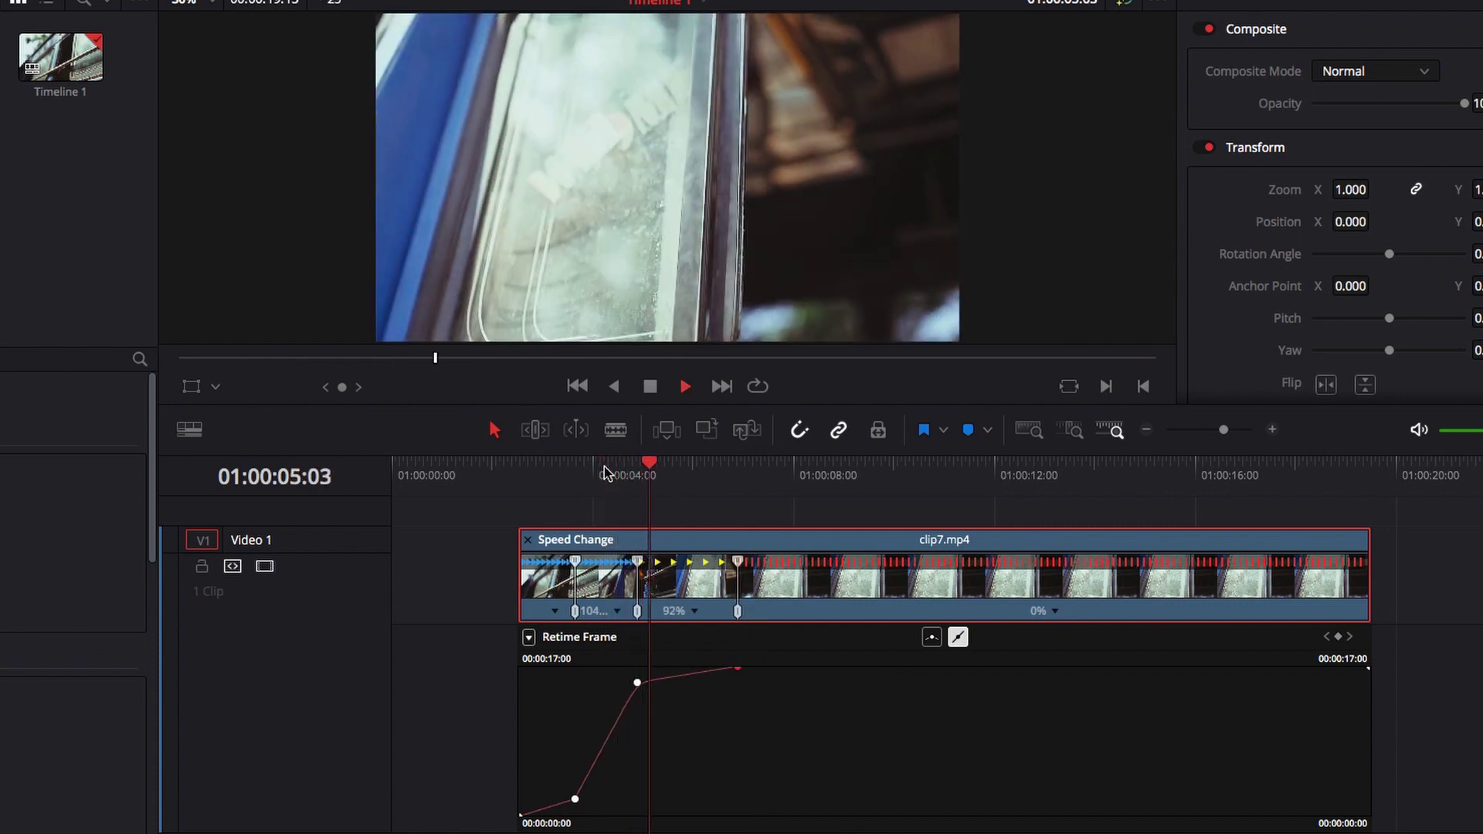
key("space")
mouse_move(739, 668)
left_click_drag(739, 668, 736, 668)
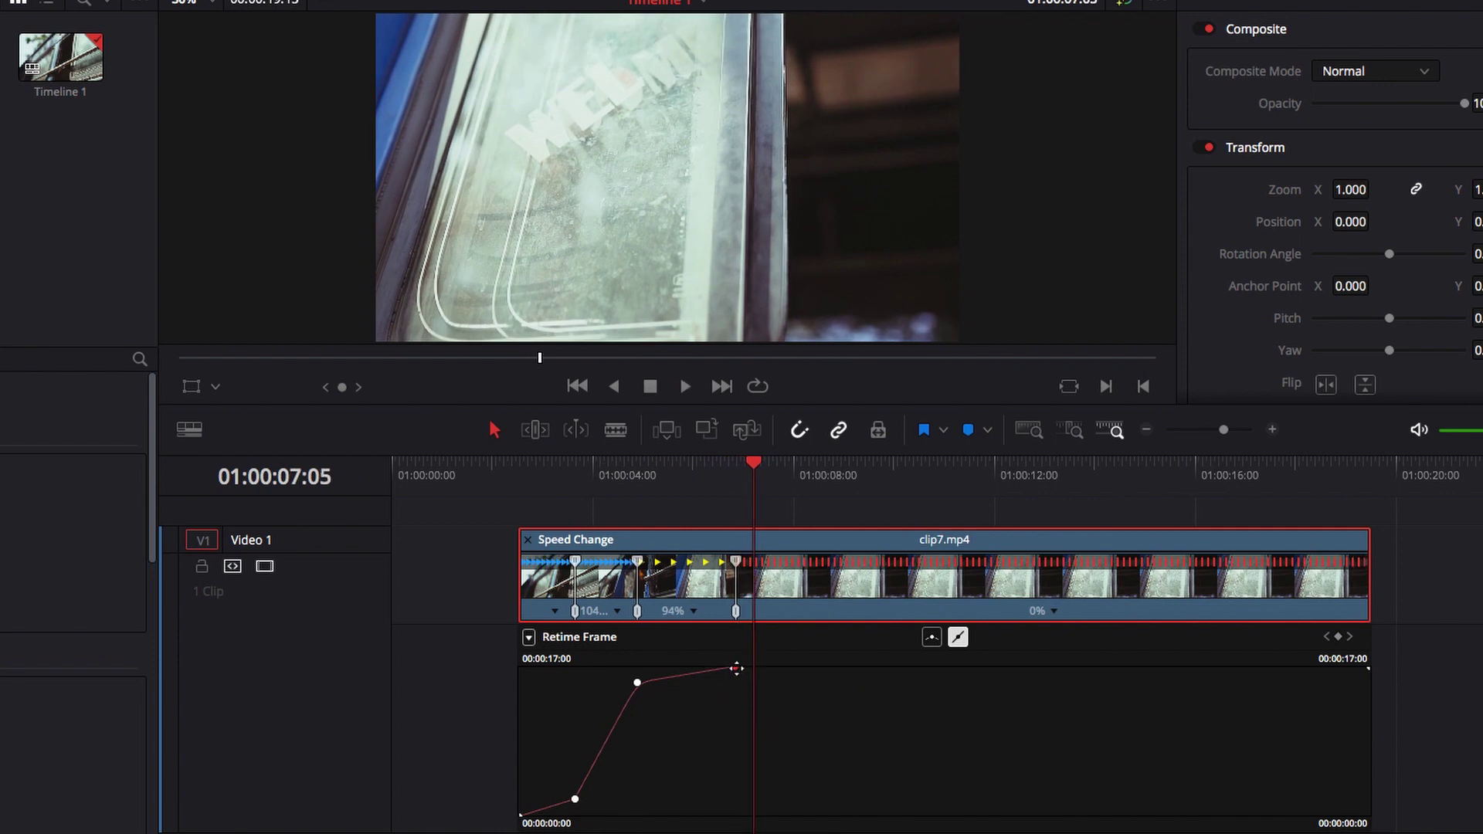
left_click(611, 478)
key("space")
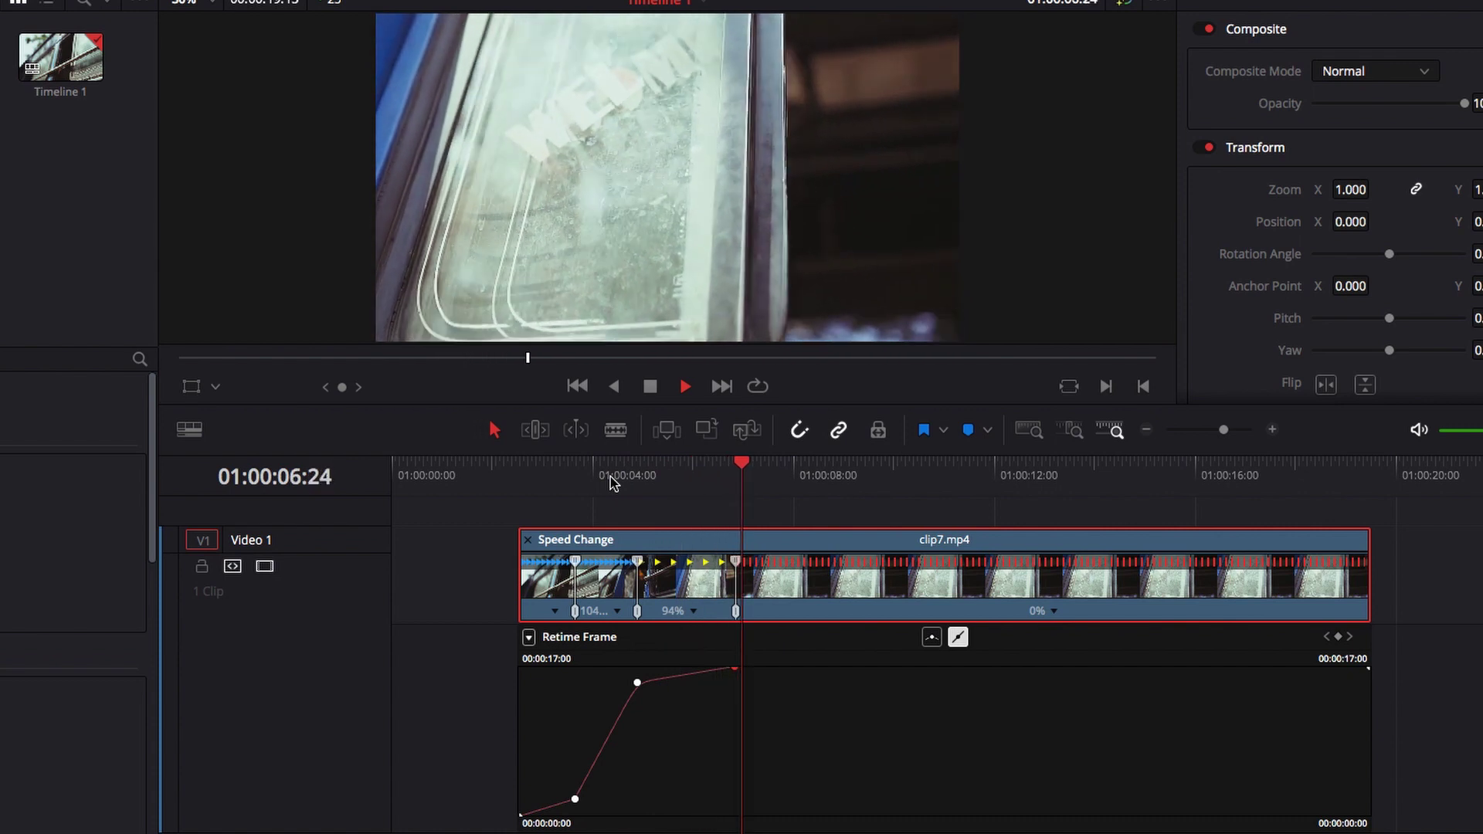
key("space")
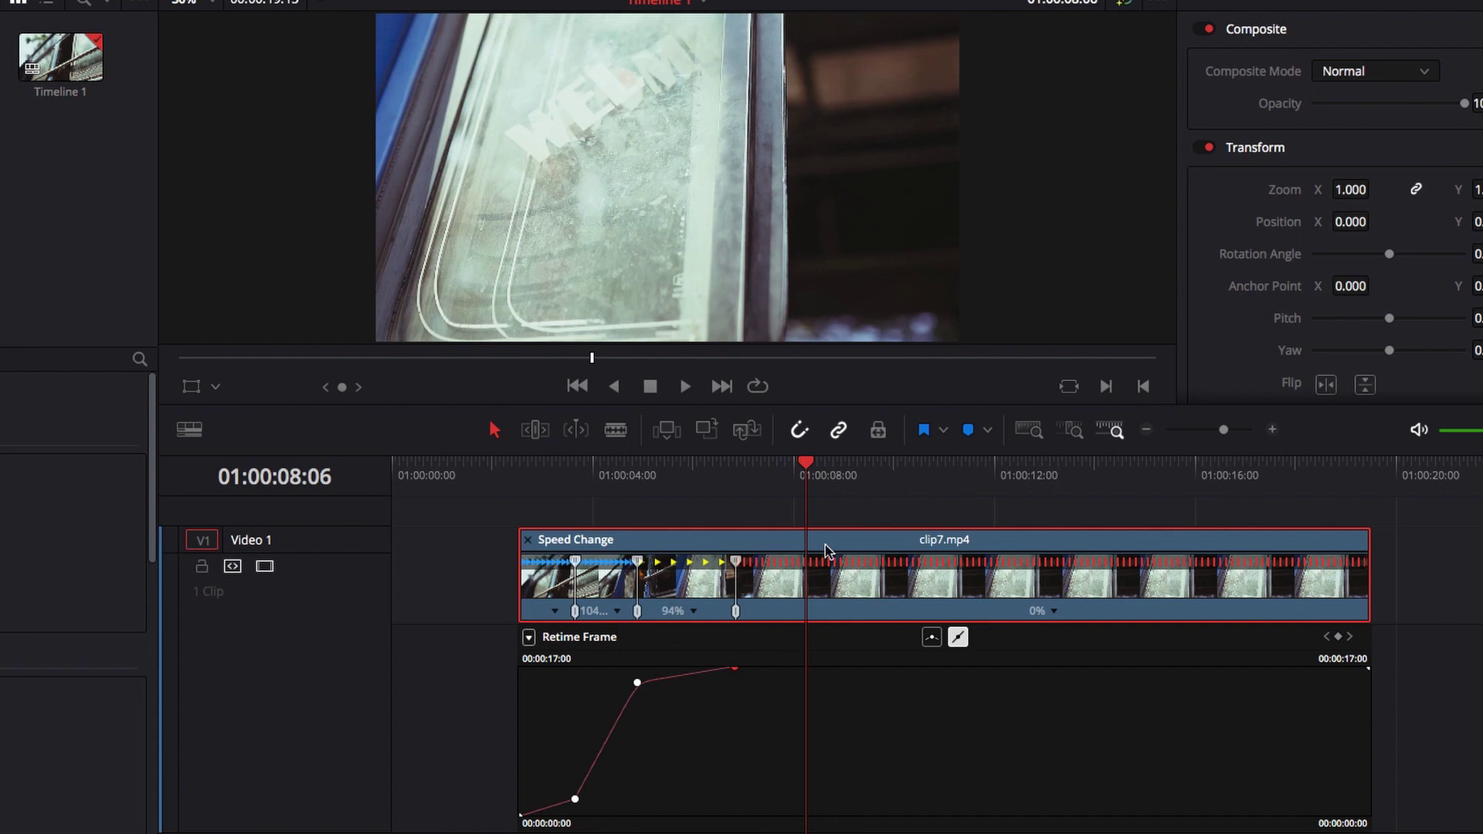
Trim clip7's end back to the ramp's end at about 01:00:06:21, dropping the 0% hold.
left_click(736, 469)
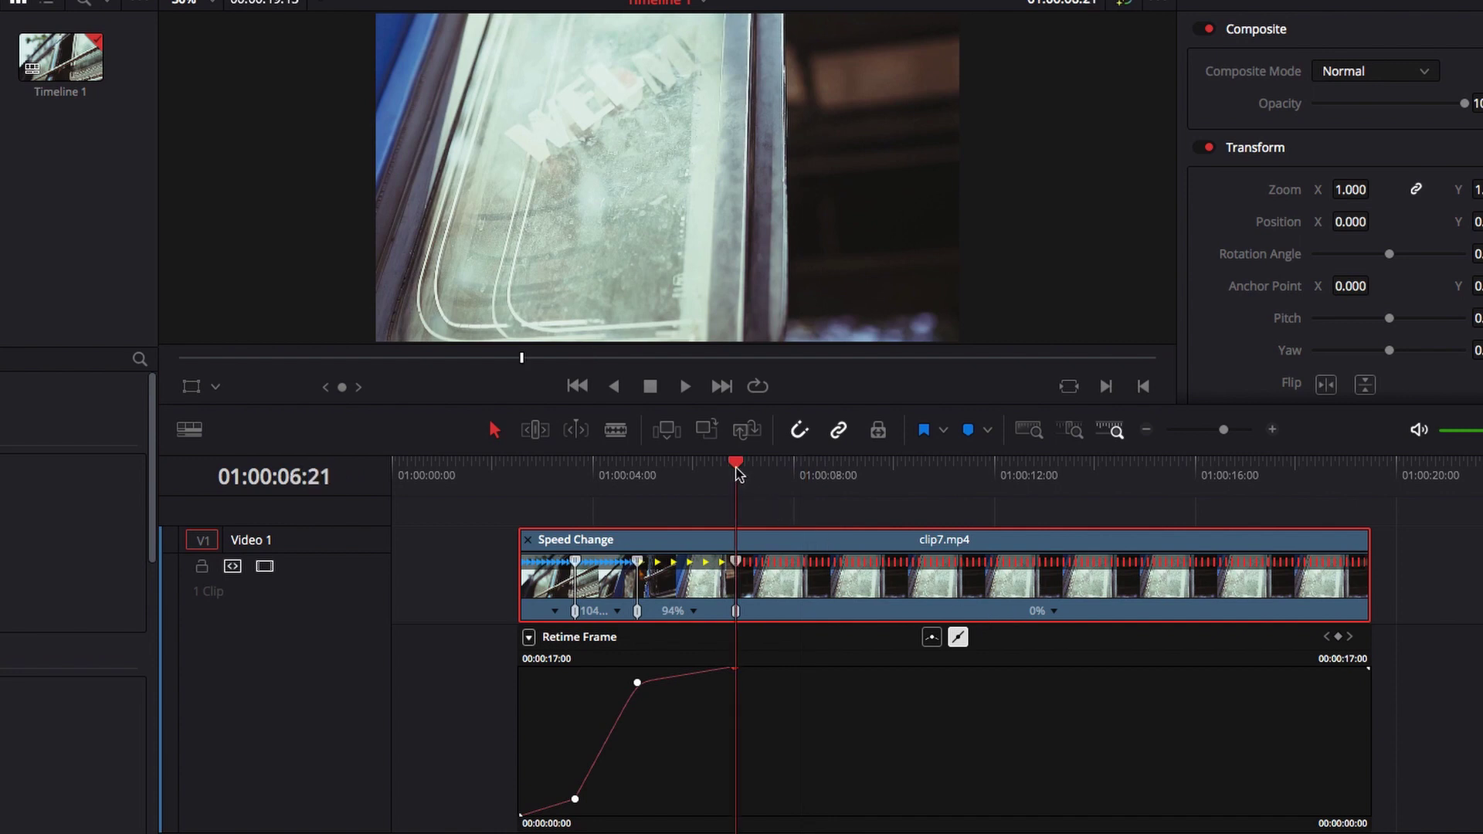
left_click_drag(734, 461, 739, 467)
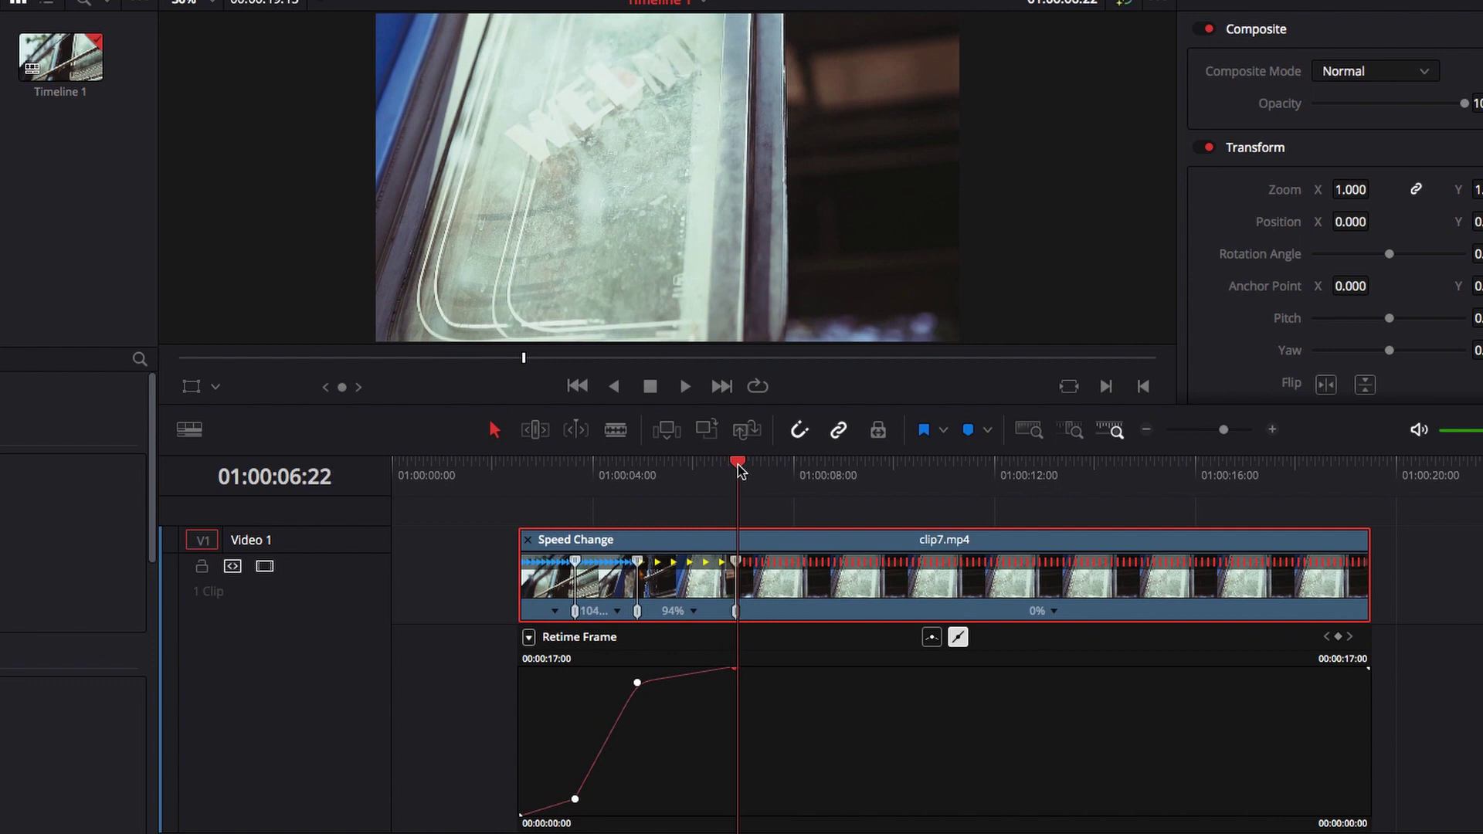
left_click_drag(1362, 599, 744, 612)
left_click(517, 470)
key("space")
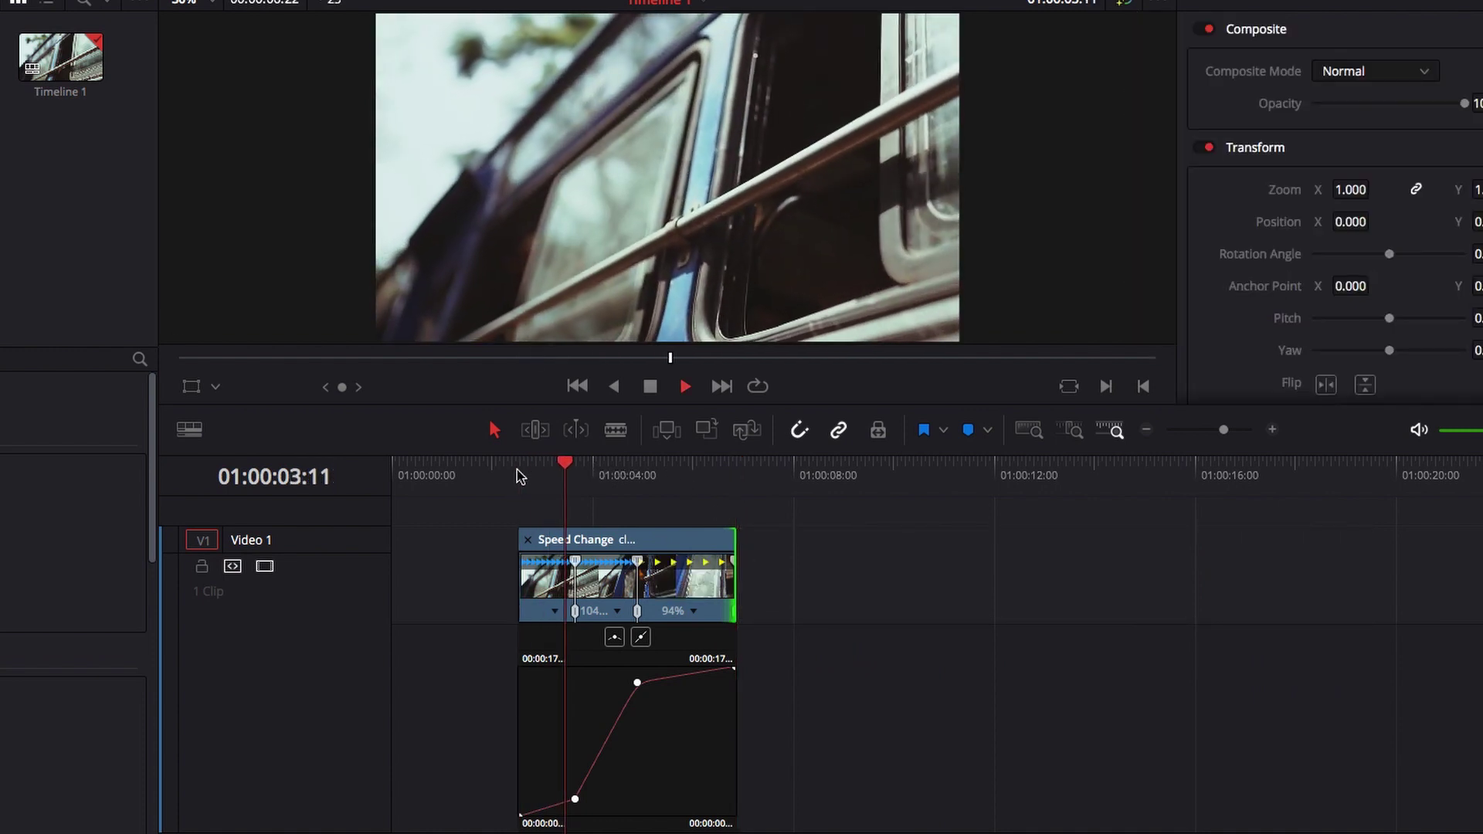